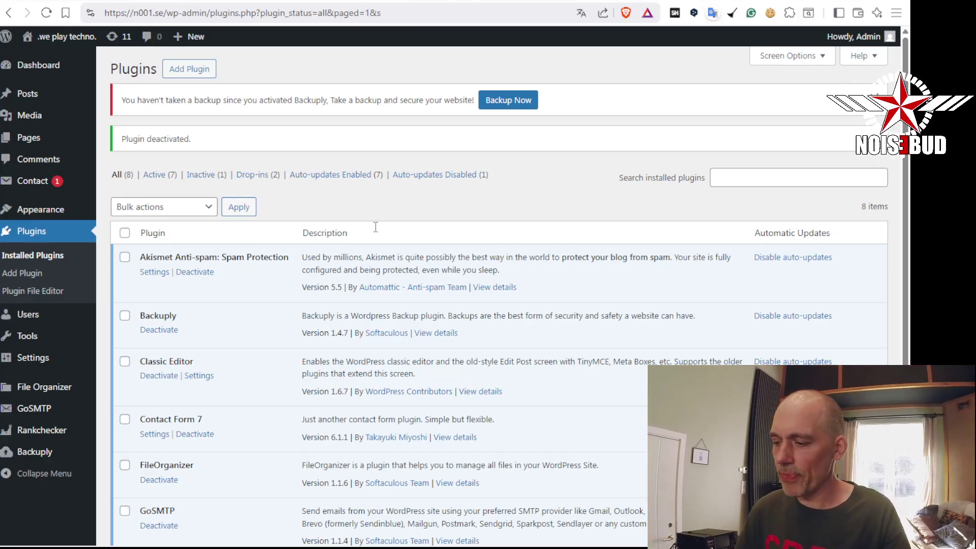
Upload Saintpid-Manager.zip as a new plugin, install it and activate it
click(212, 70)
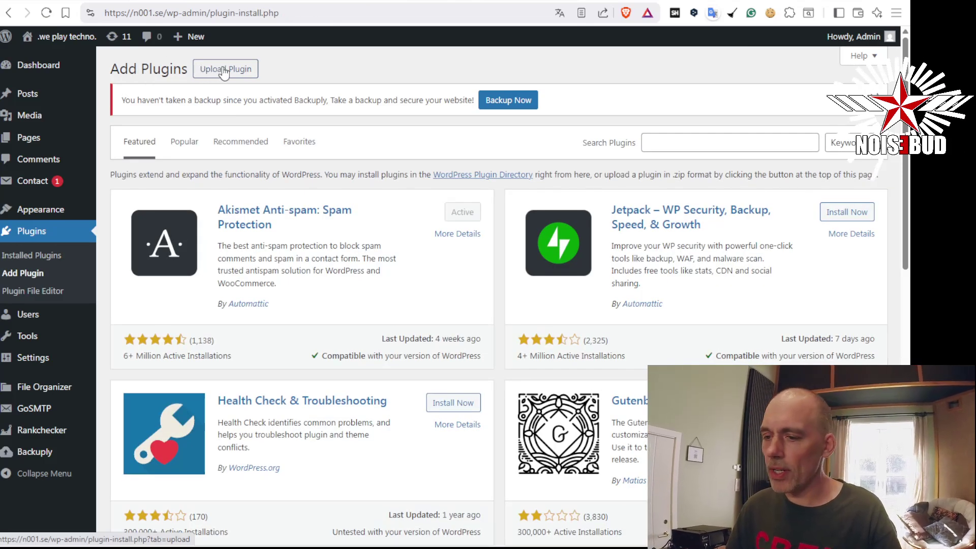
click(224, 71)
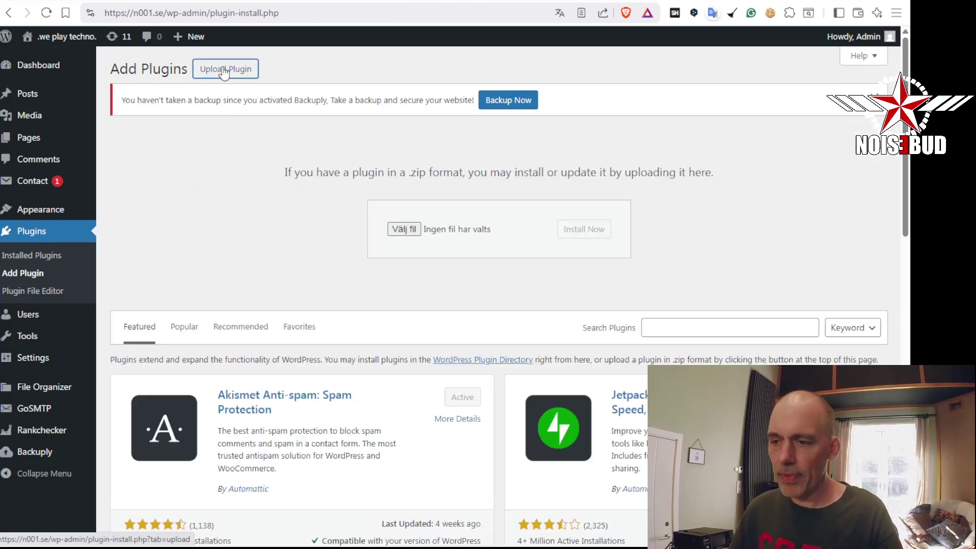
click(404, 230)
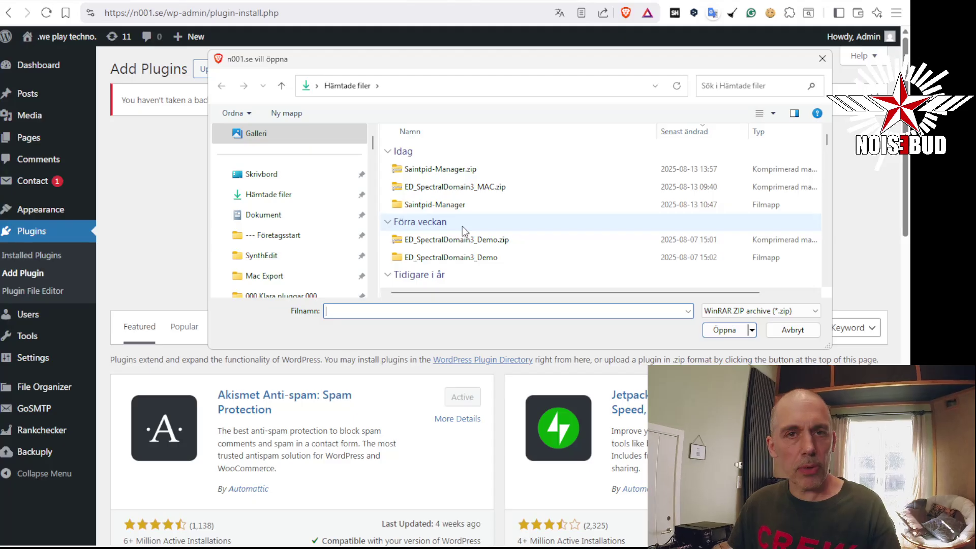
click(477, 169)
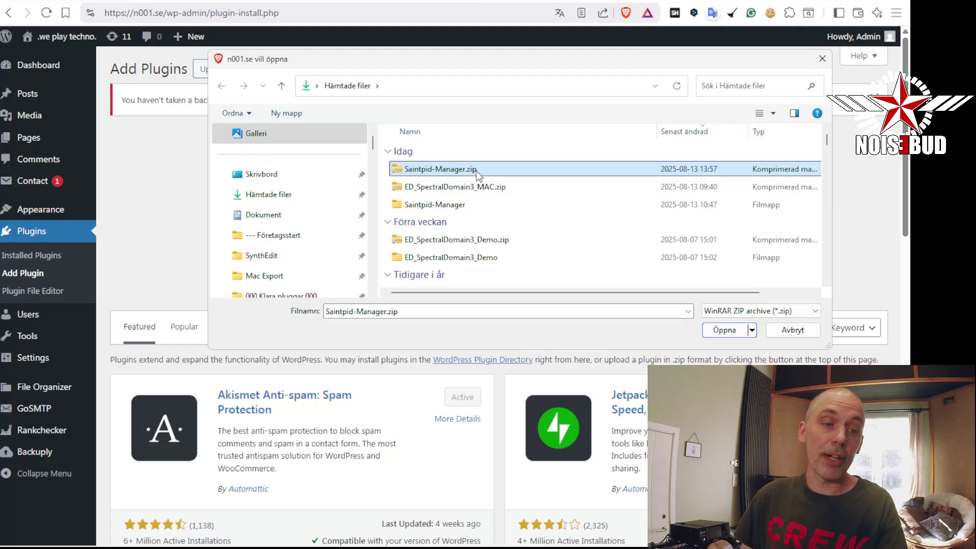
click(711, 331)
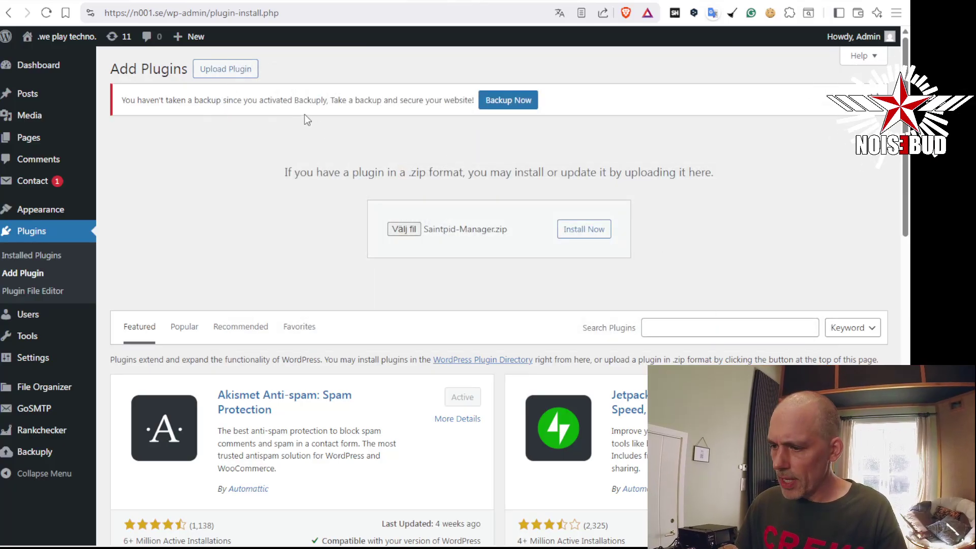
click(591, 229)
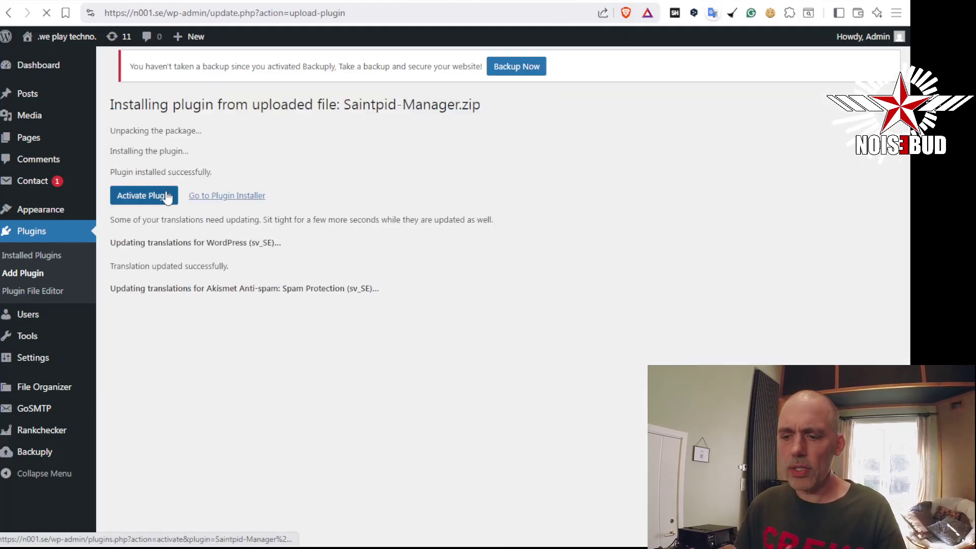
click(164, 216)
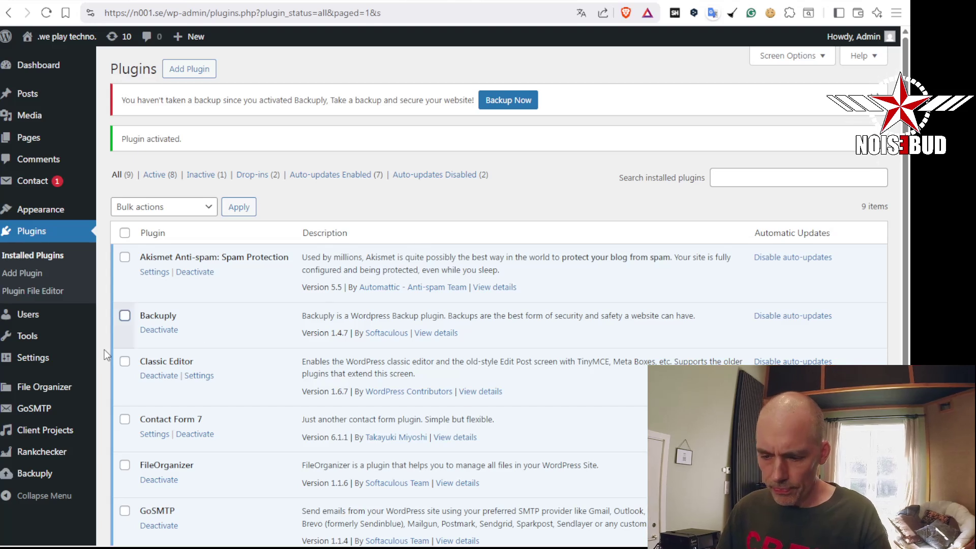
Go to the Client Projects page via the Client Projects admin submenu
mouse_move(65, 431)
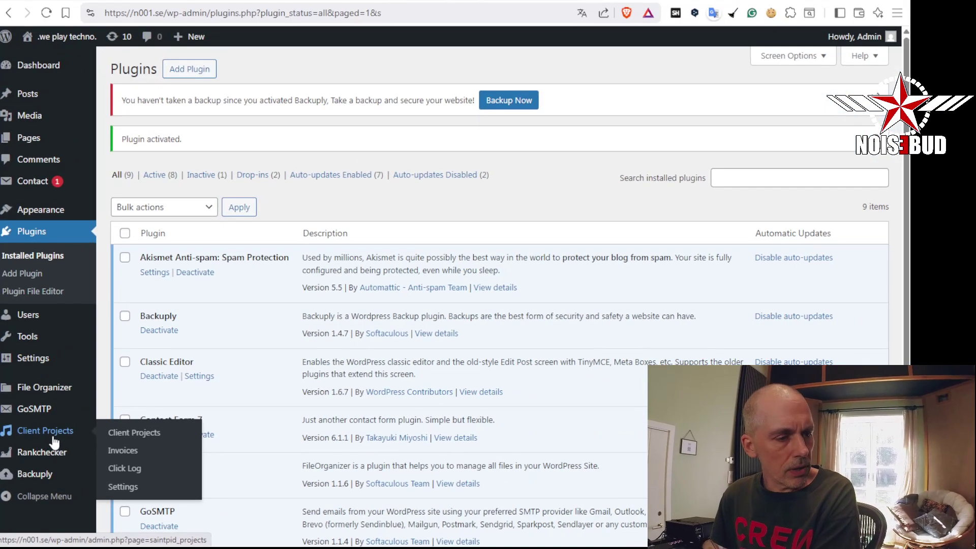
click(53, 436)
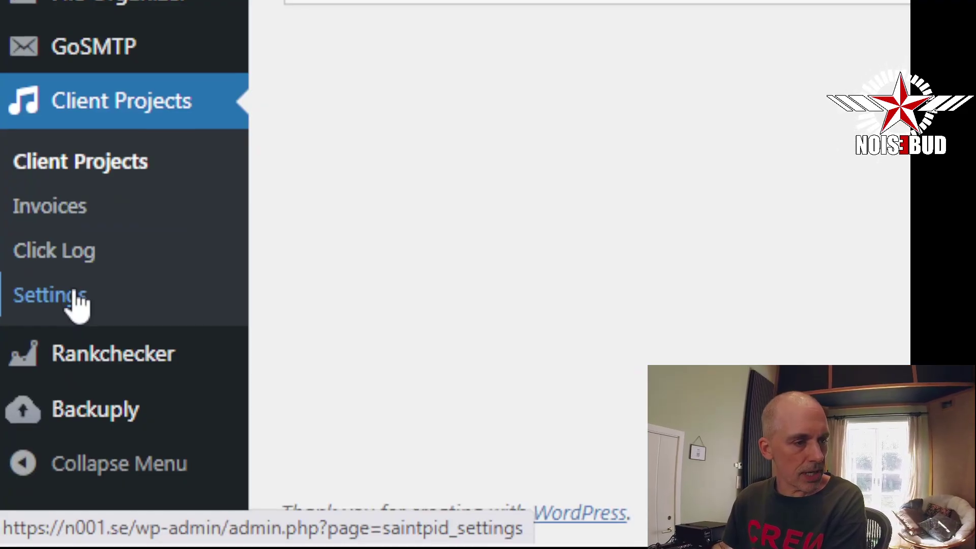
In Client Projects Settings, check the Company Name Patreon Mastering, reply-to email and review link
click(77, 304)
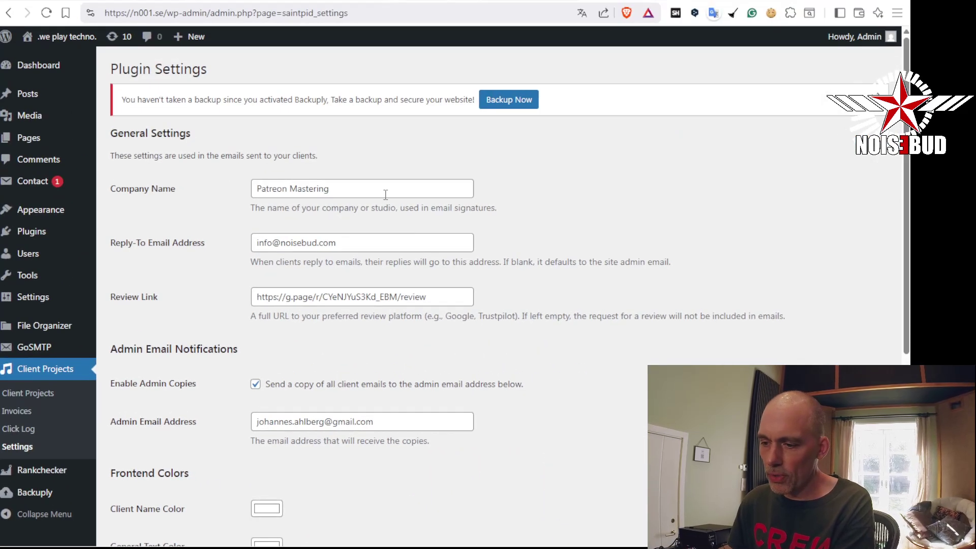
click(369, 193)
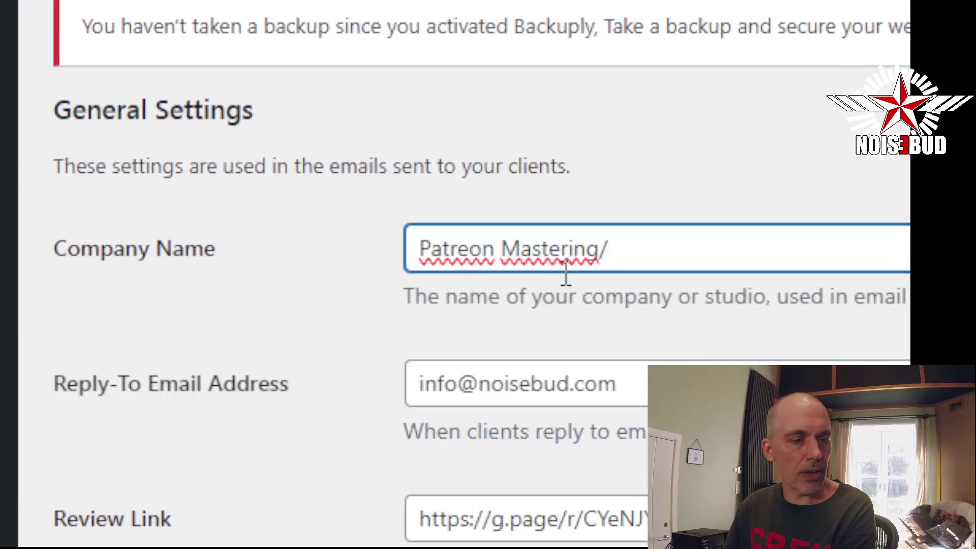
text(/)
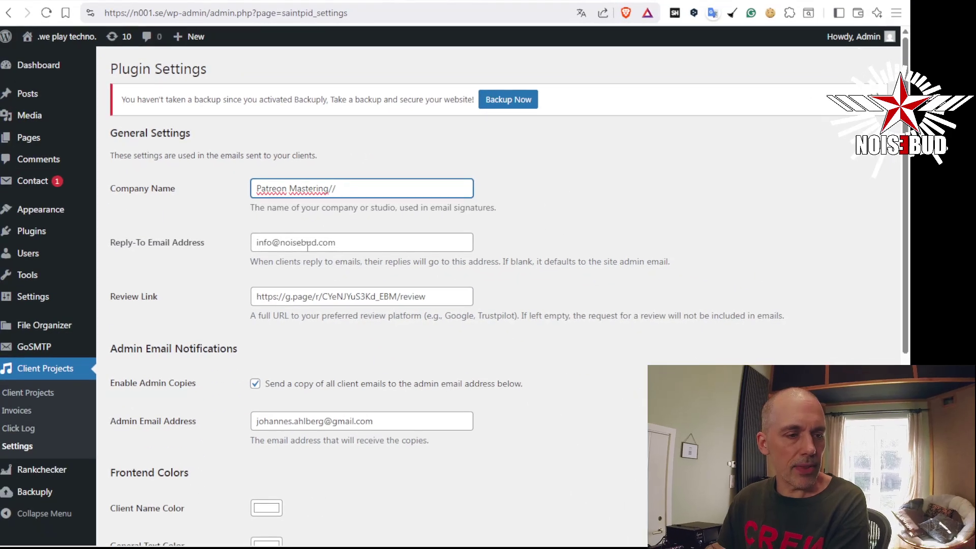
click(345, 246)
text(/)
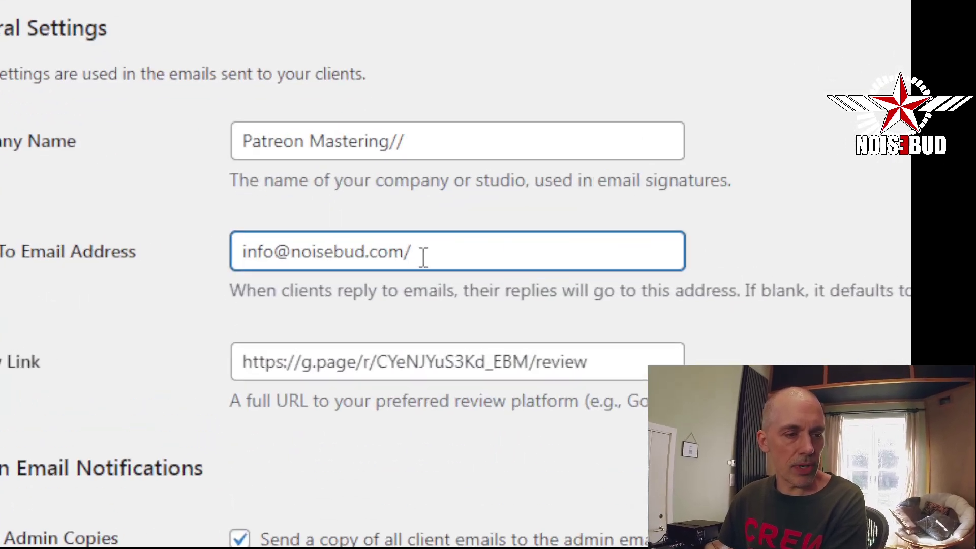
text(/)
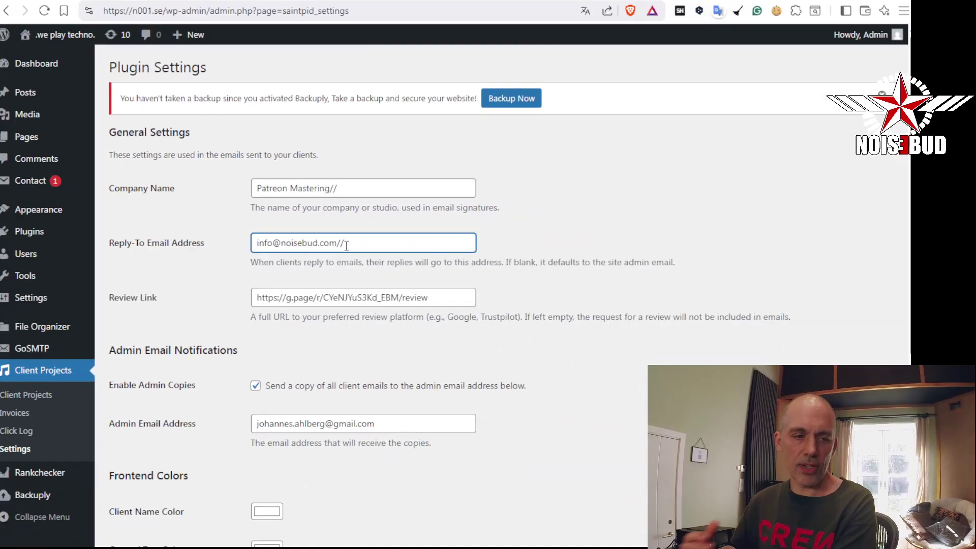
key(BackSpace)
key(BackSpace)
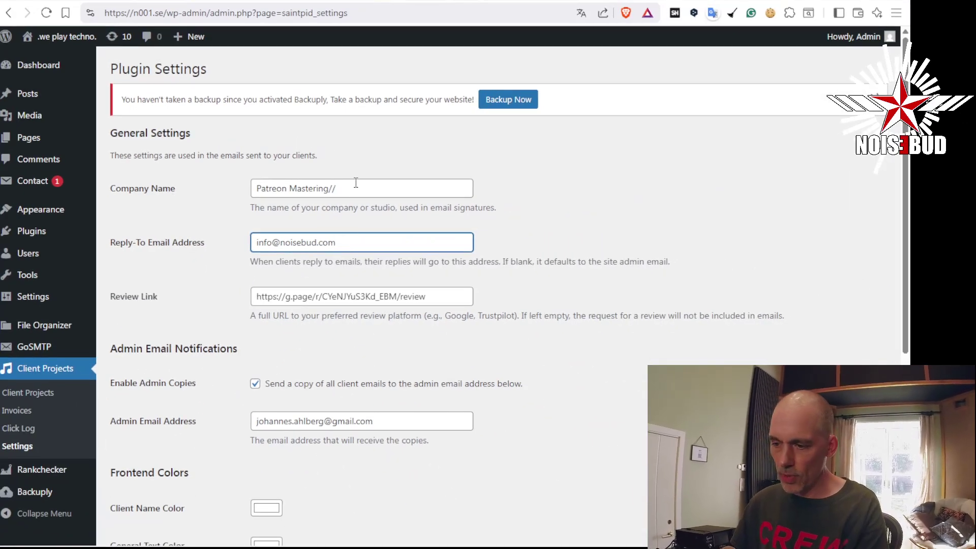
click(348, 192)
key(BackSpace)
click(362, 246)
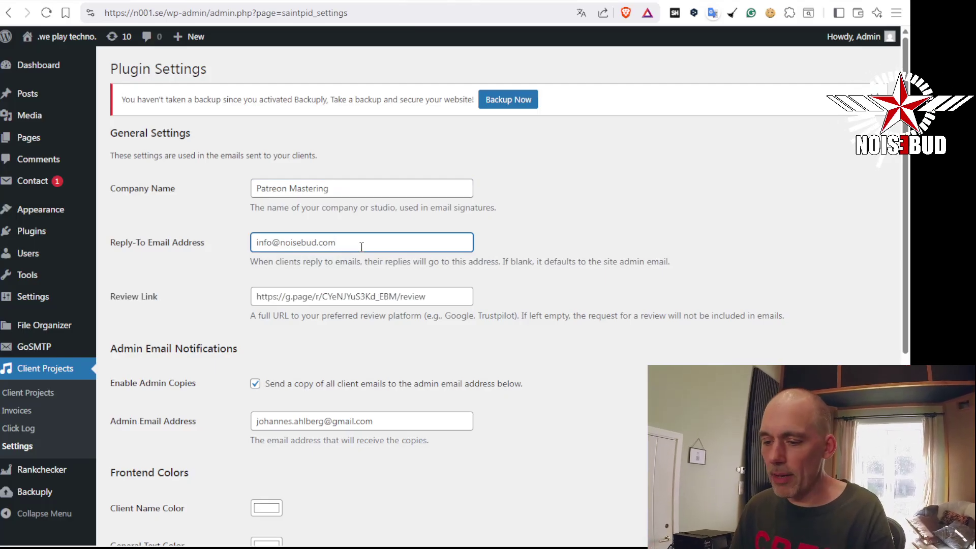
click(440, 293)
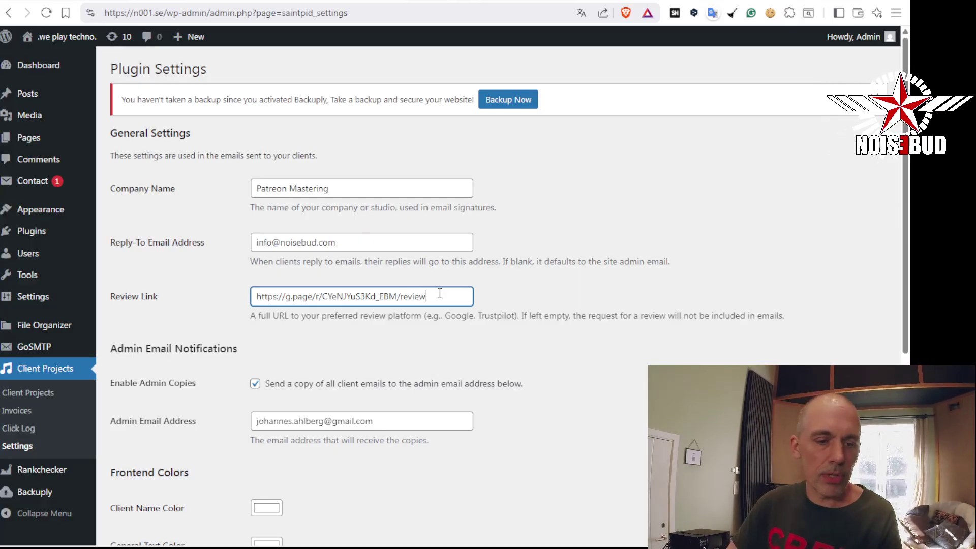
scroll(440, 293, down, 3)
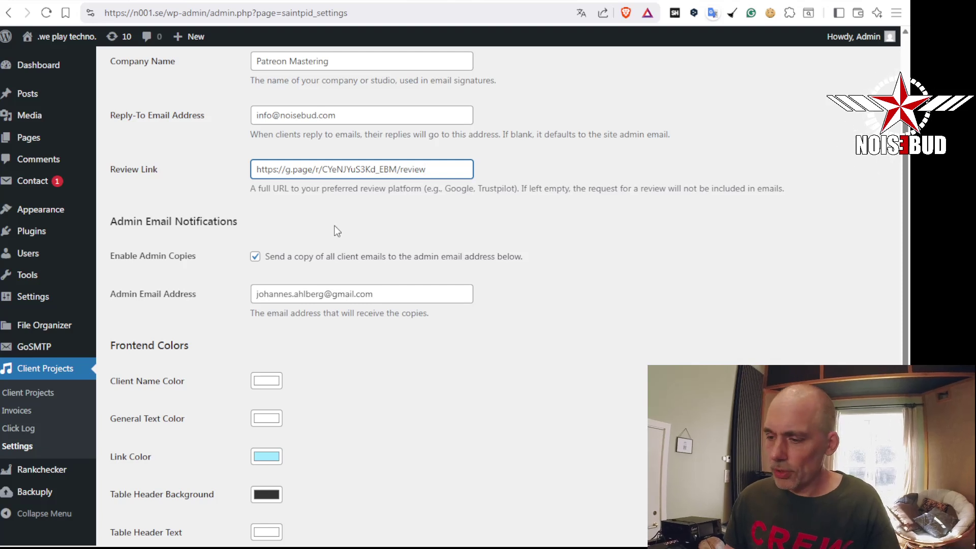
Save the Client Projects settings and return to the empty Client Projects page
scroll(325, 225, down, 3)
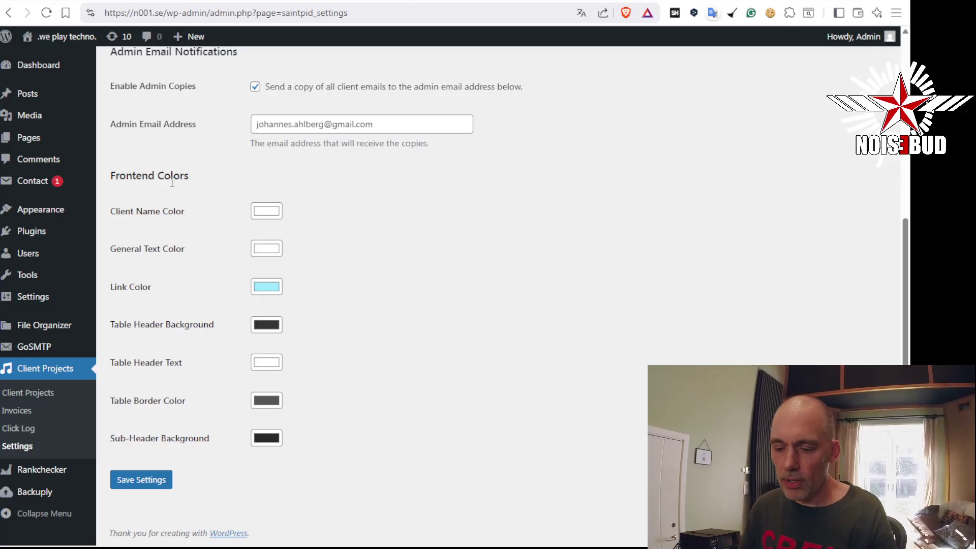
click(164, 485)
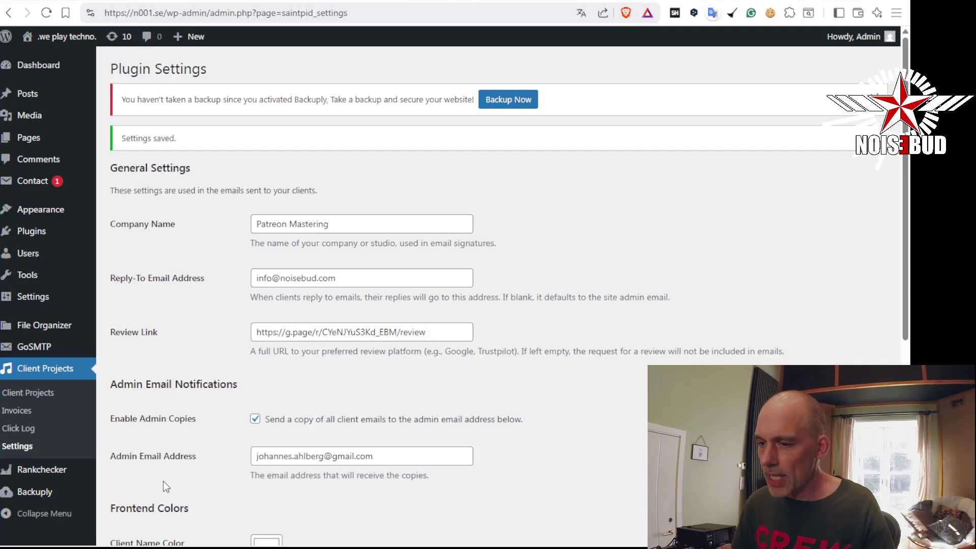
click(56, 370)
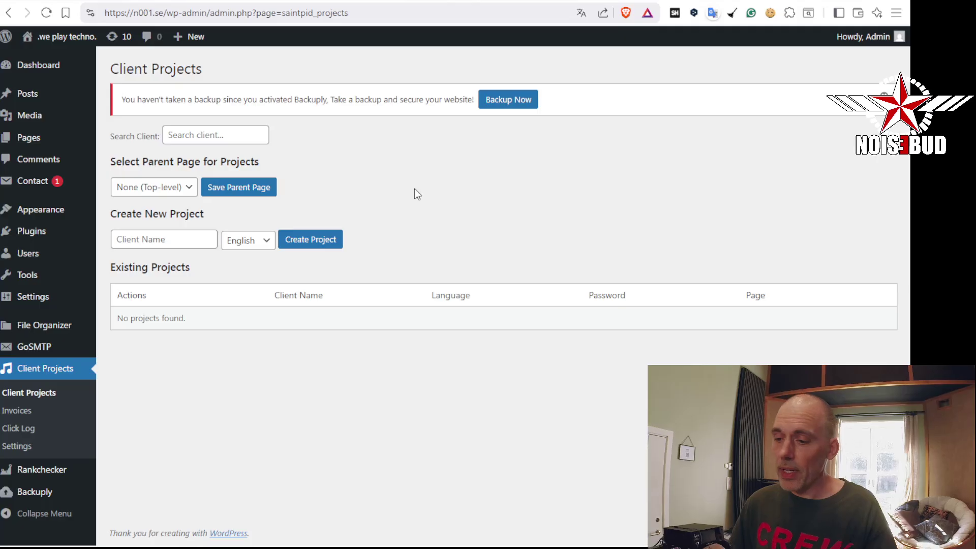
In File Explorer, widen the Namn column to show full file names in the client's Dropbox folder
key(alt+Tab)
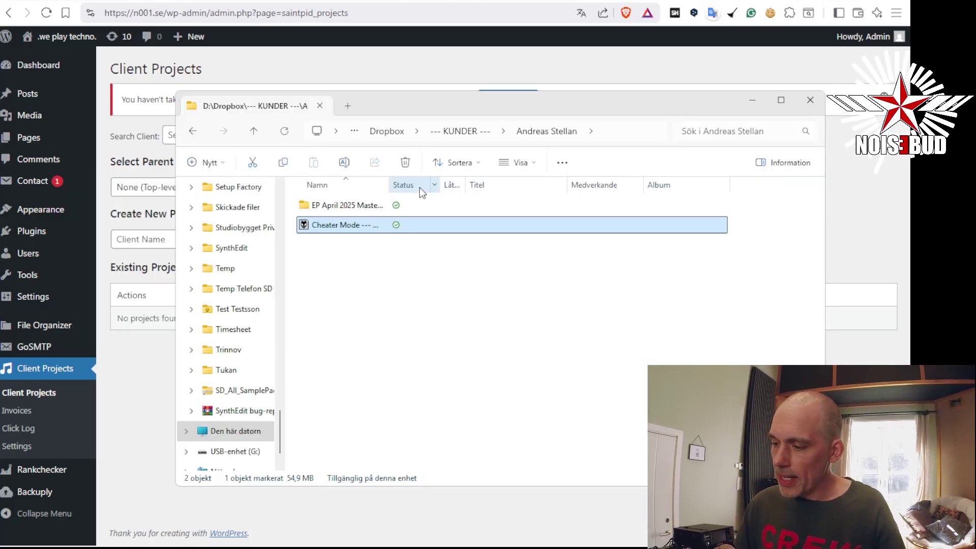
click(485, 280)
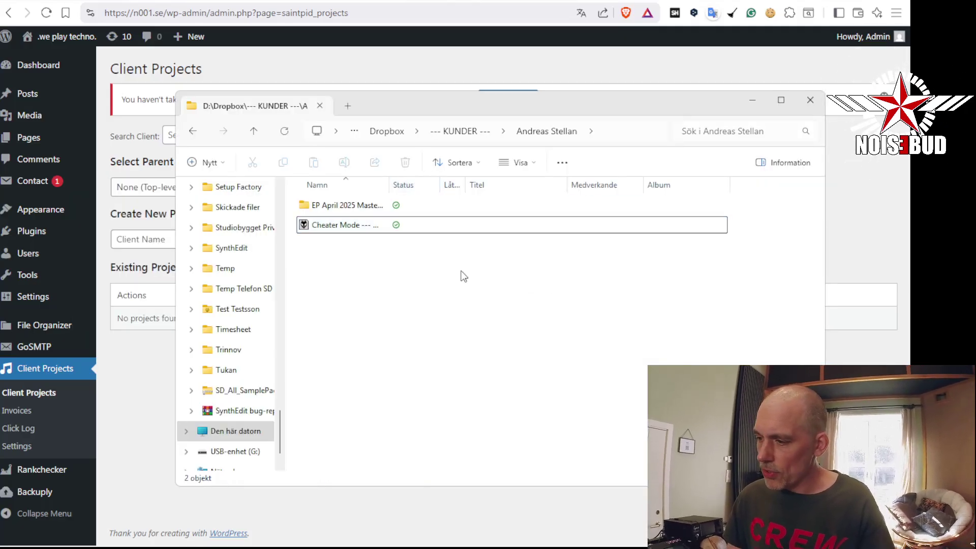
drag(416, 109, 468, 64)
click(404, 182)
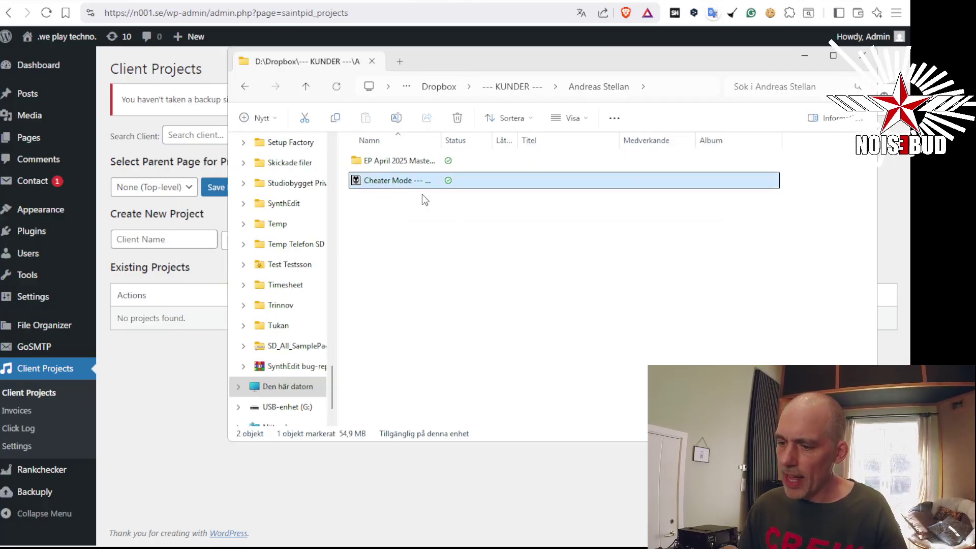
drag(442, 135, 513, 135)
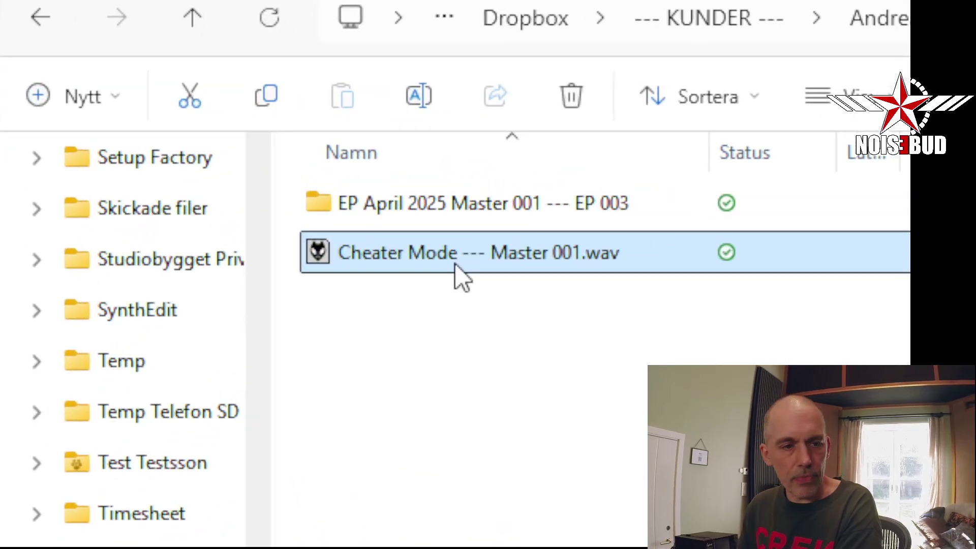
Apply a Dropbox menu option to Cheater Mode --- Master 001.wav, then go back to the browser
right_click(410, 186)
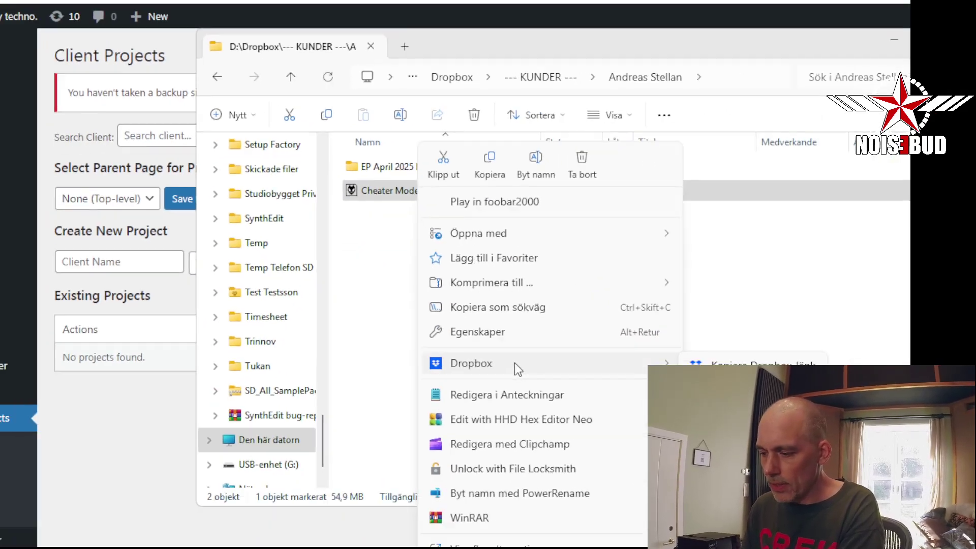
mouse_move(496, 326)
click(671, 327)
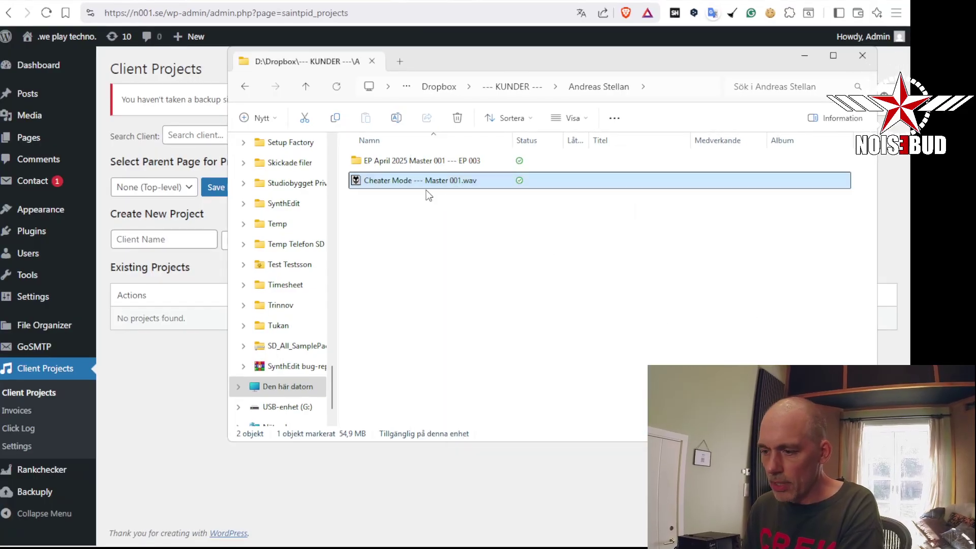
click(199, 382)
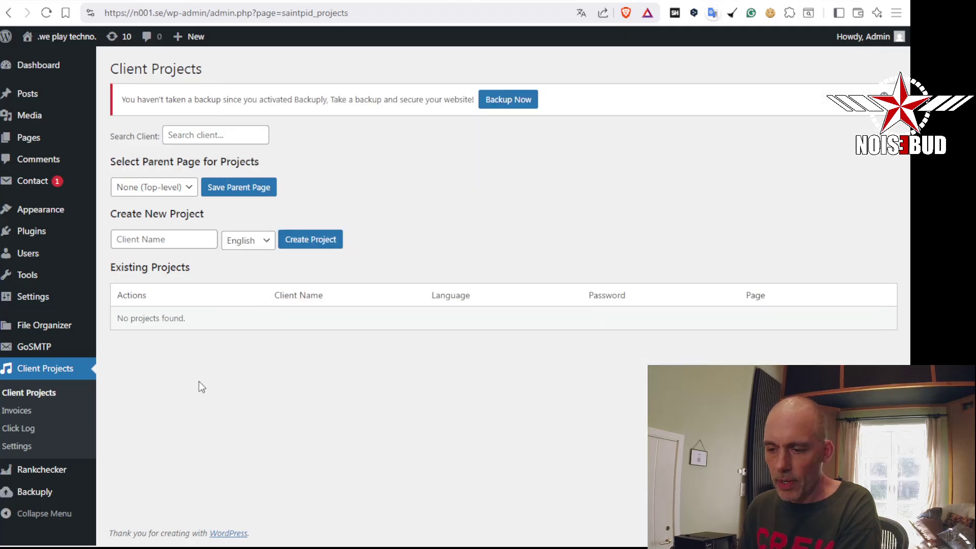
Create a project for client 'Demo Client' with English as the language
click(181, 243)
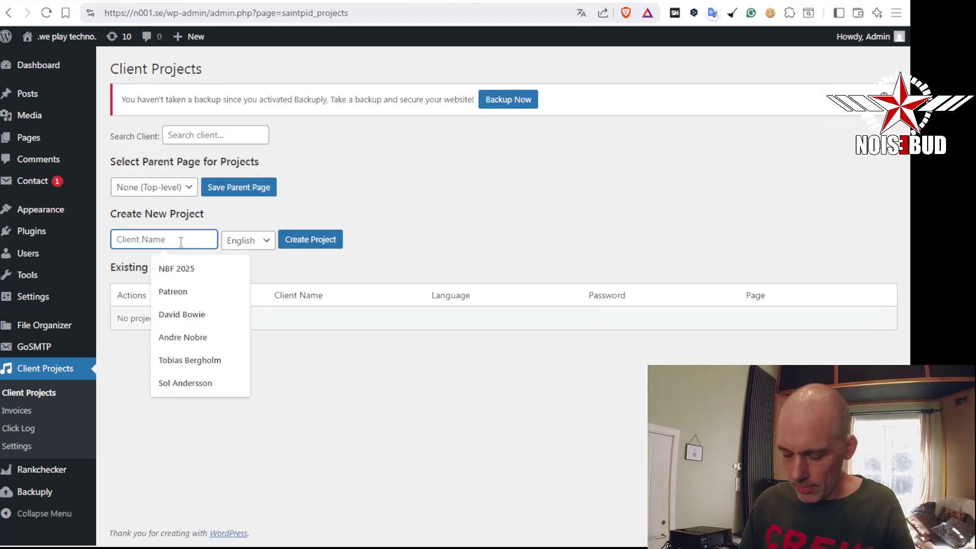
text(Demo)
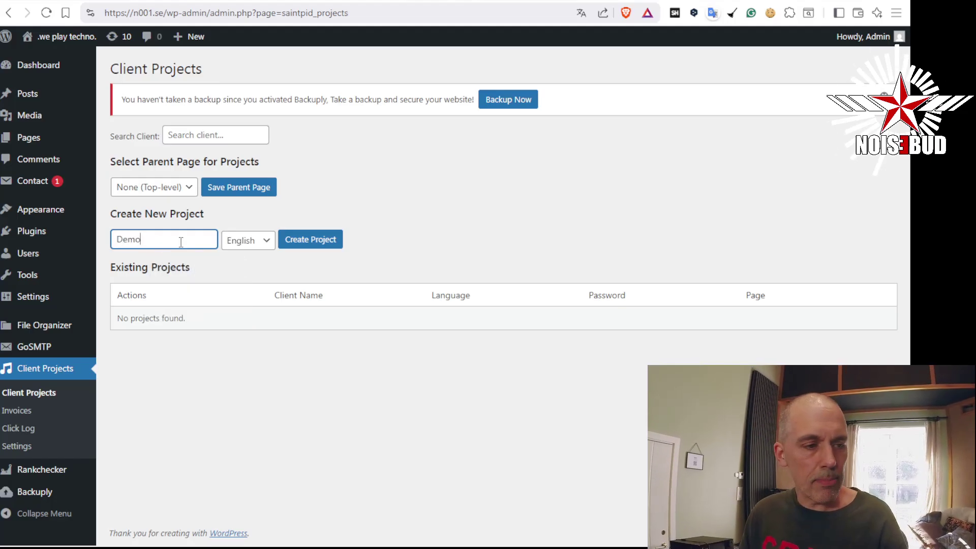
text( Client)
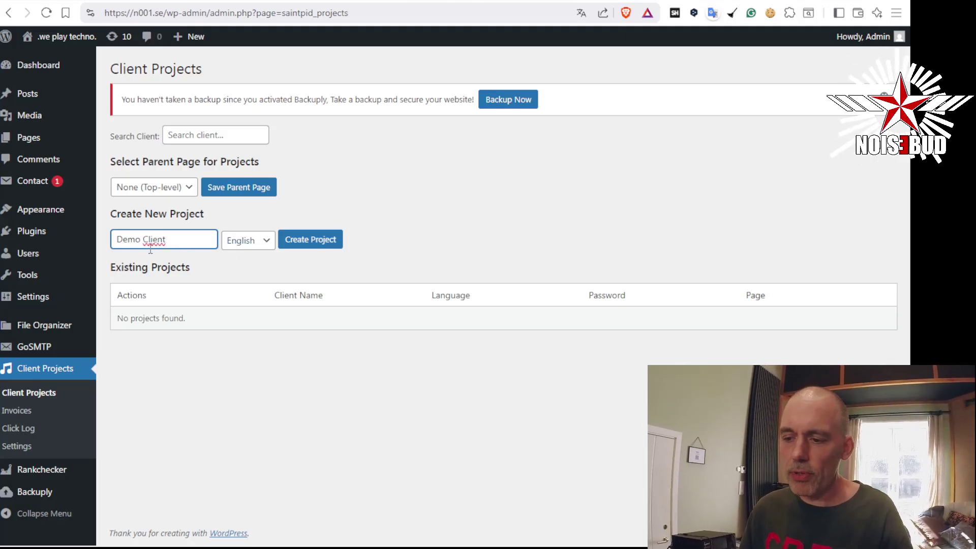
click(243, 244)
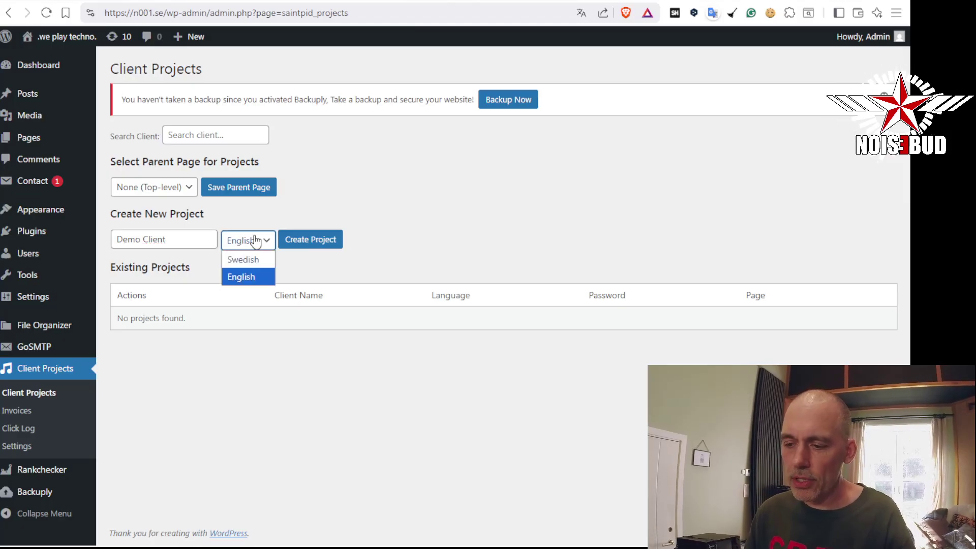
click(258, 243)
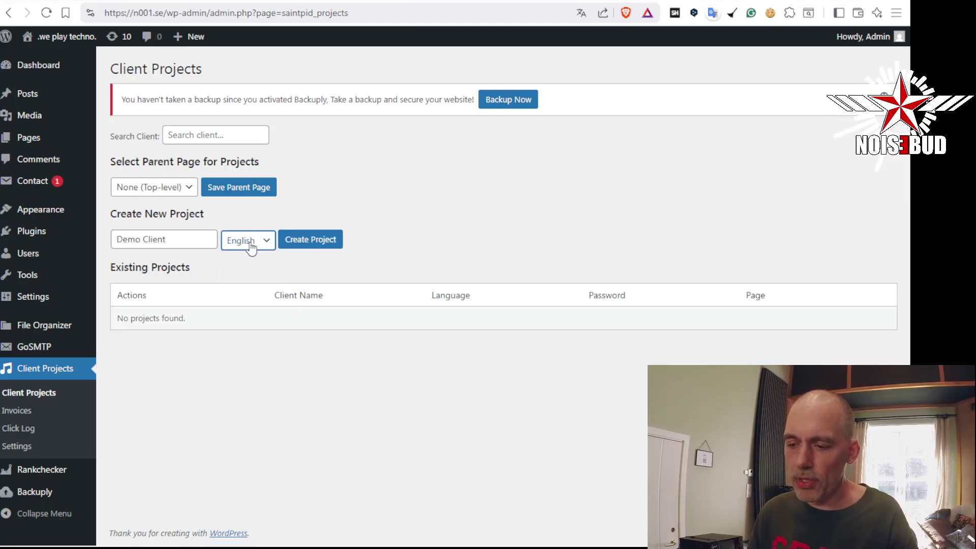
click(333, 242)
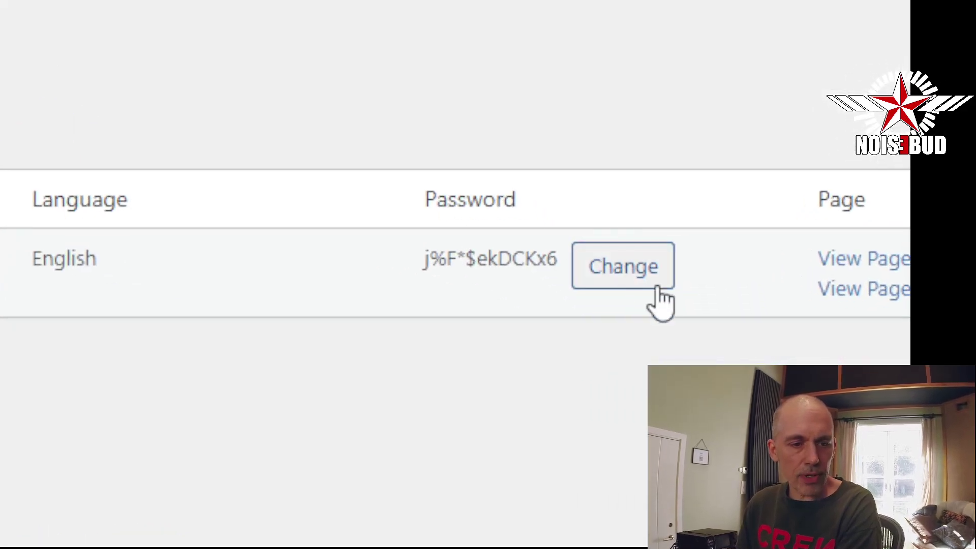
Regenerate the Demo Client page password several times until settling on a new one
click(633, 278)
click(636, 277)
click(637, 276)
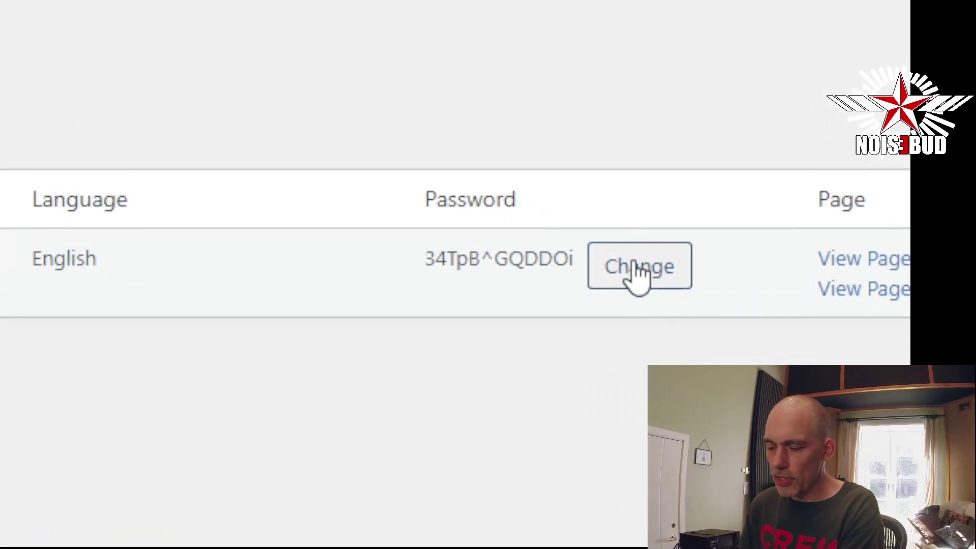
click(635, 276)
click(645, 271)
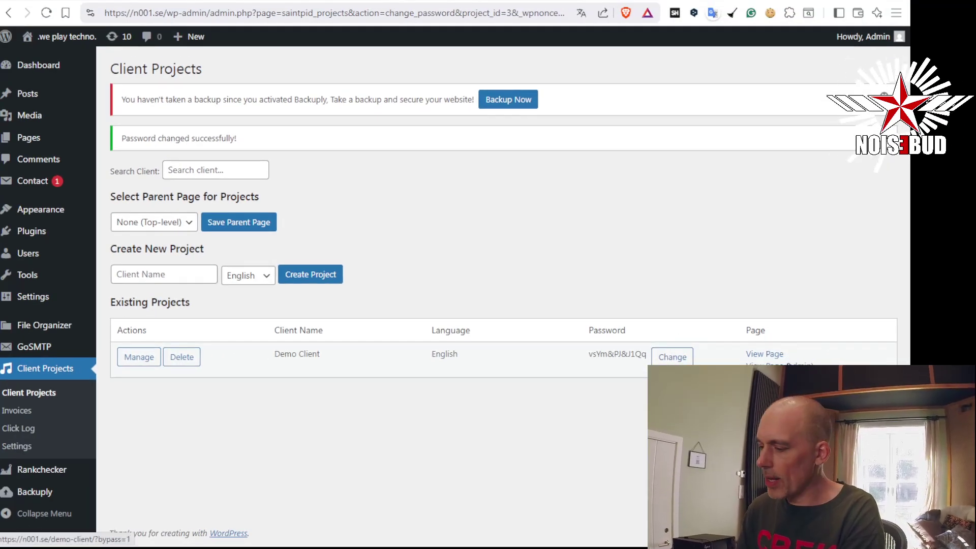
click(778, 364)
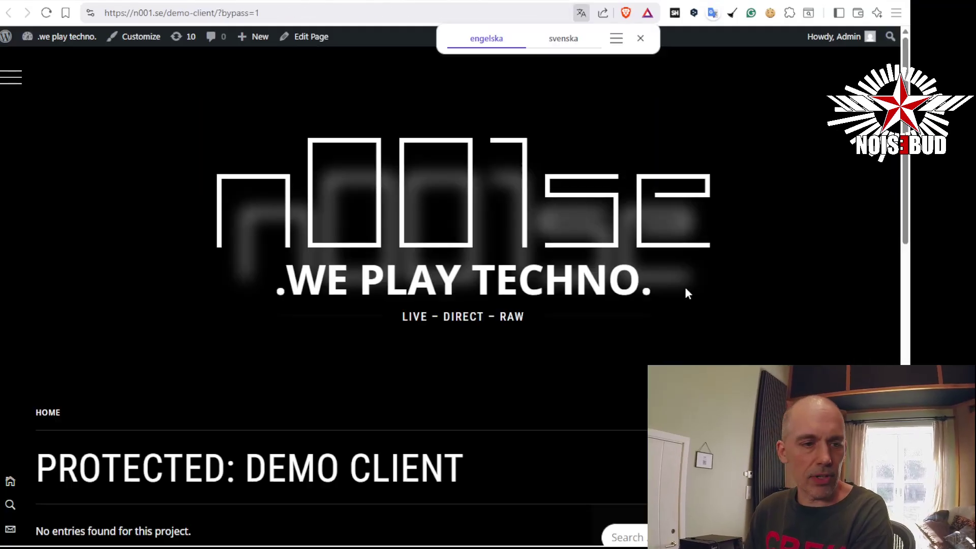
scroll(687, 290, down, 7)
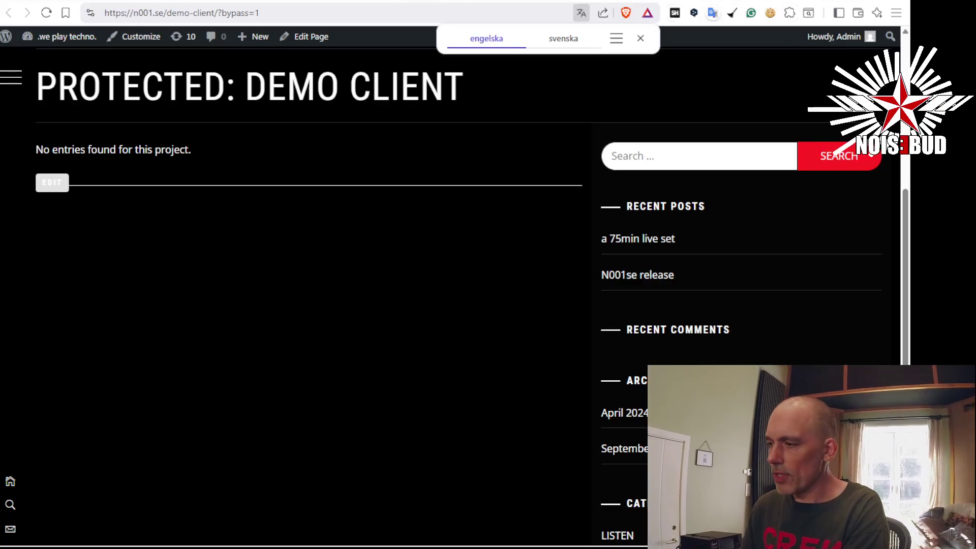
click(763, 0)
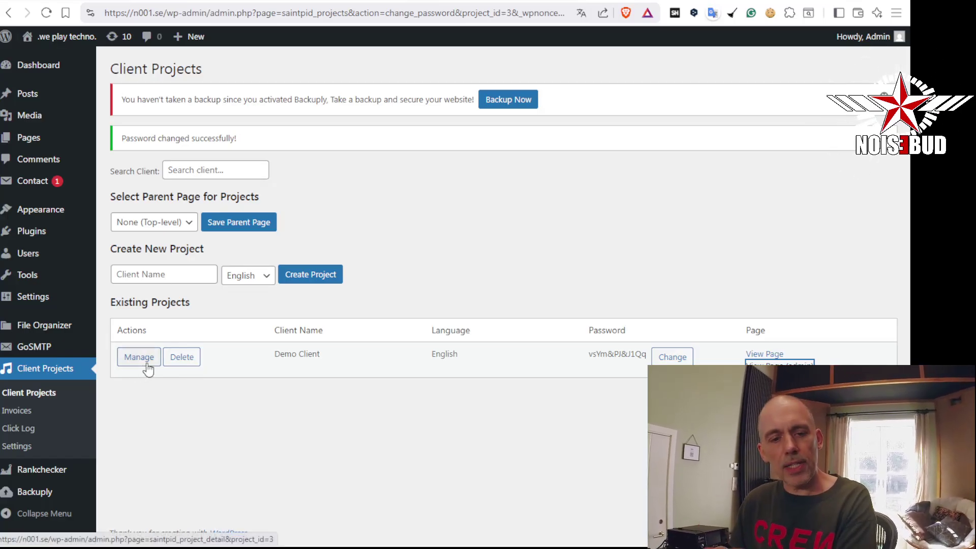
Manage Demo Client, paste the Dropbox link and add internal note 'I put this on the F: drive'
click(145, 363)
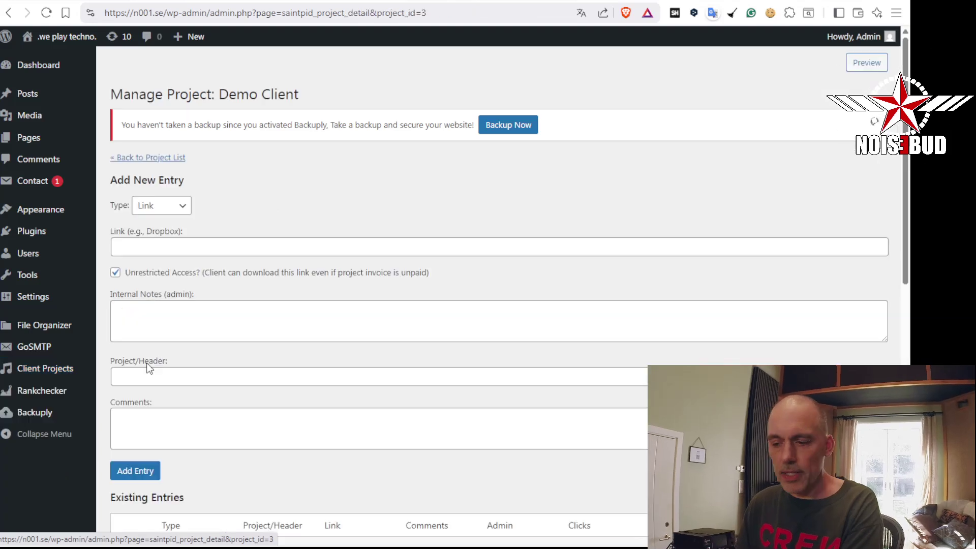
click(250, 247)
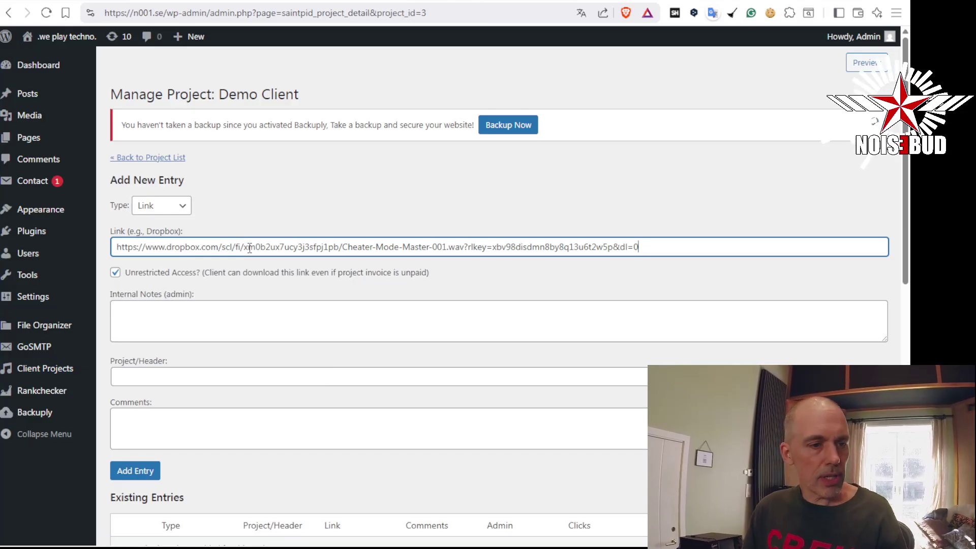
scroll(288, 265, down, 1)
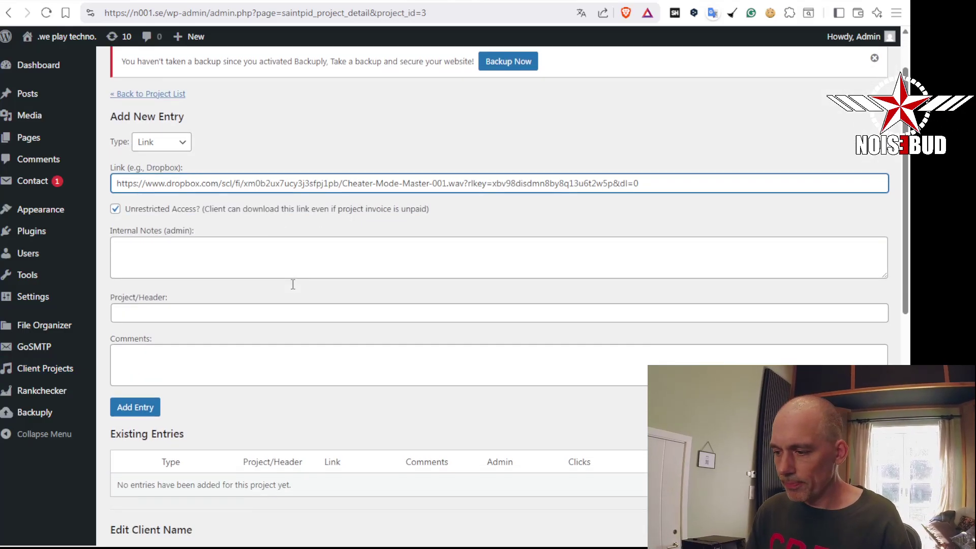
click(291, 274)
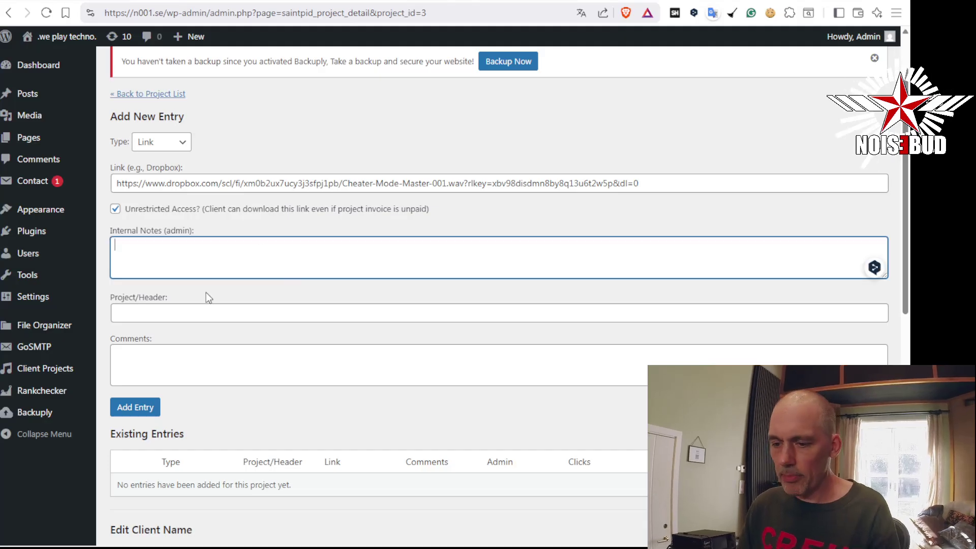
click(202, 314)
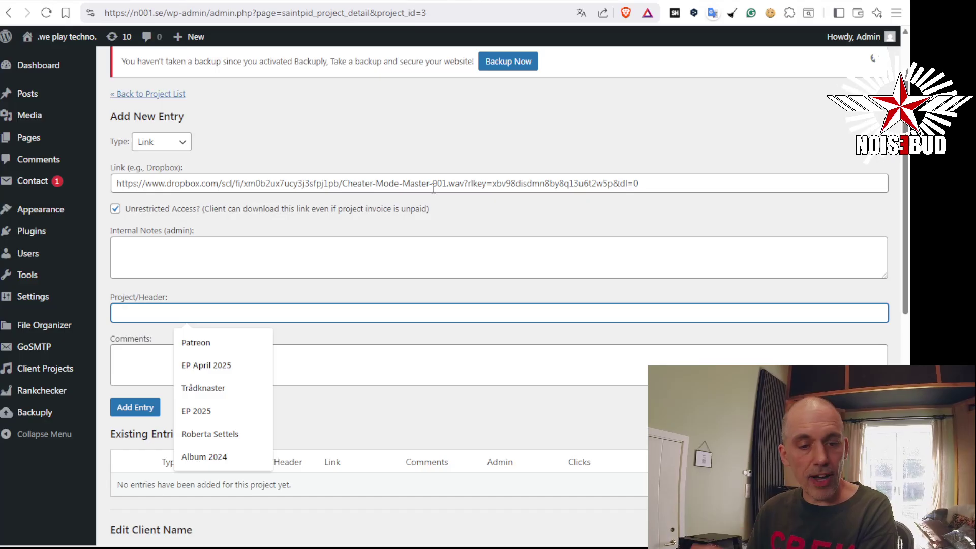
click(207, 270)
click(183, 319)
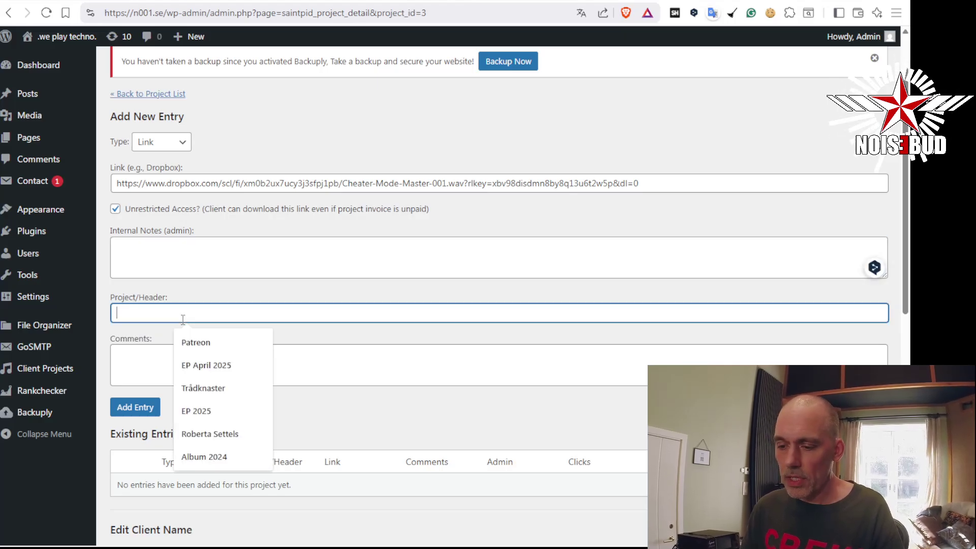
click(209, 261)
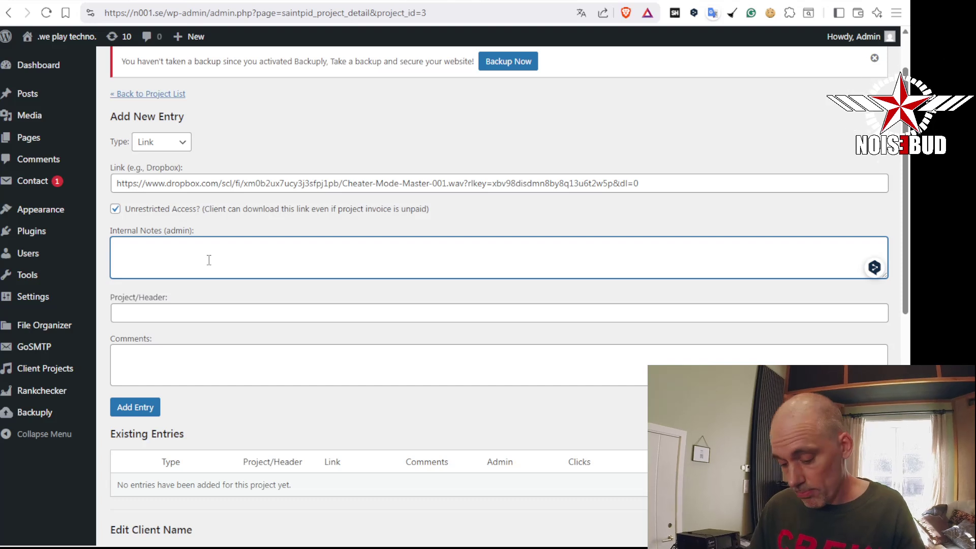
text(I put )
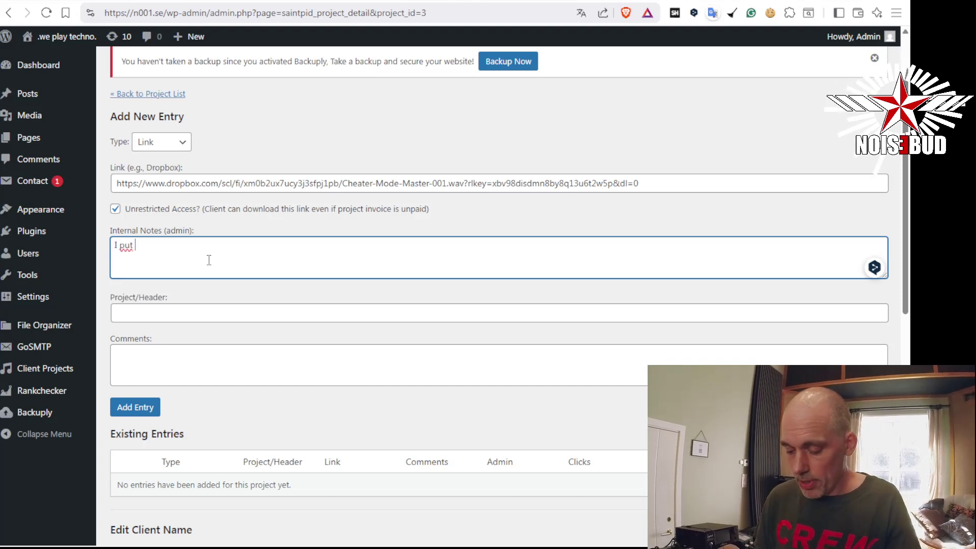
text(this on the F:)
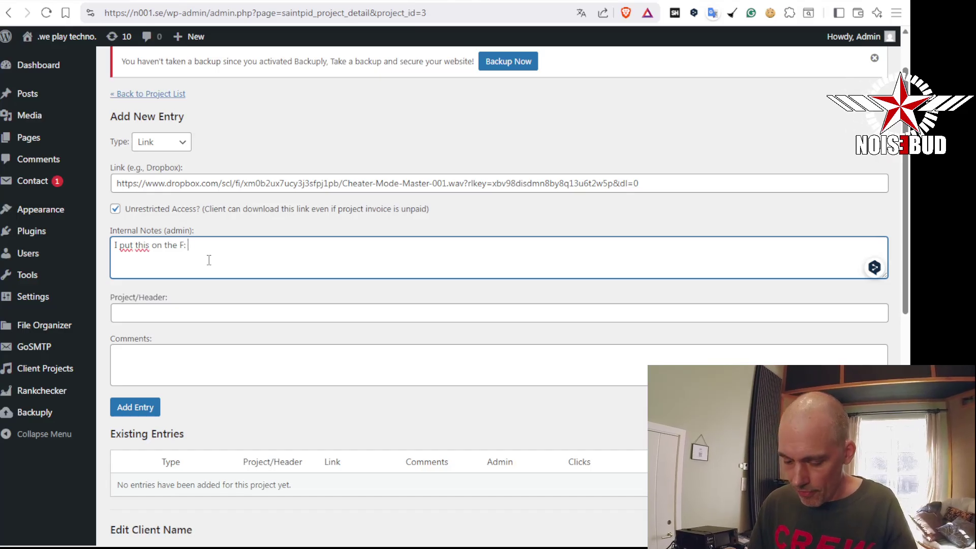
text( drive)
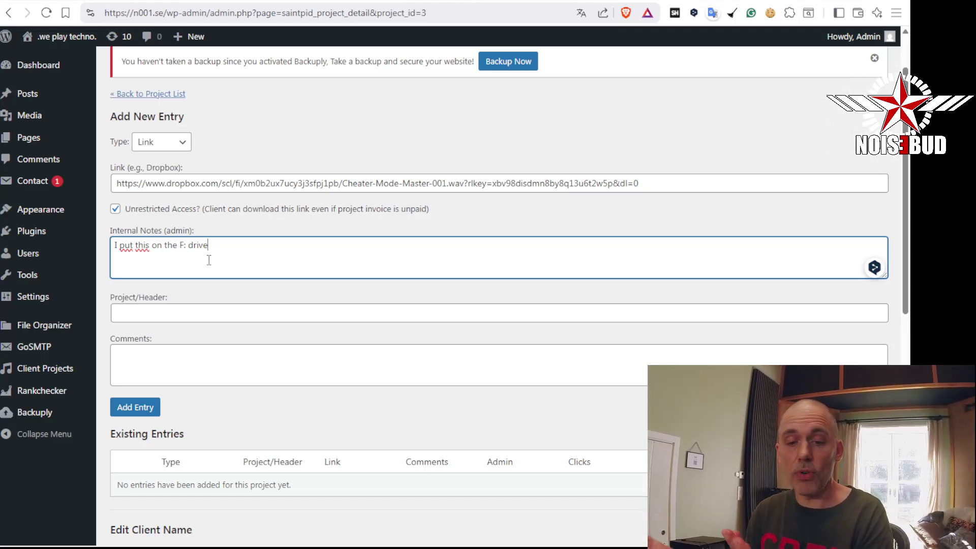
Set the entry's comment to 'Streaming' instead of '48 kHz 24 bit' and add the entry
scroll(209, 260, down, 1)
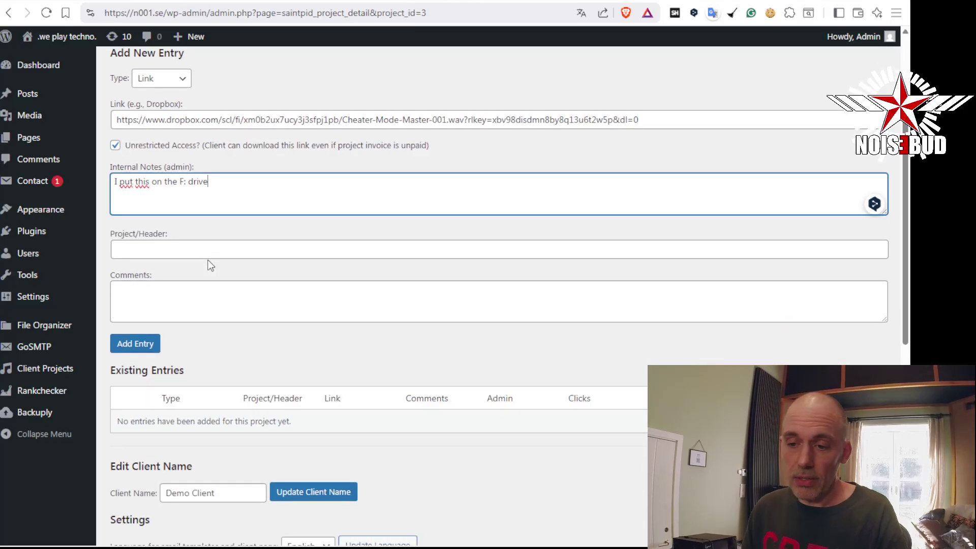
click(223, 244)
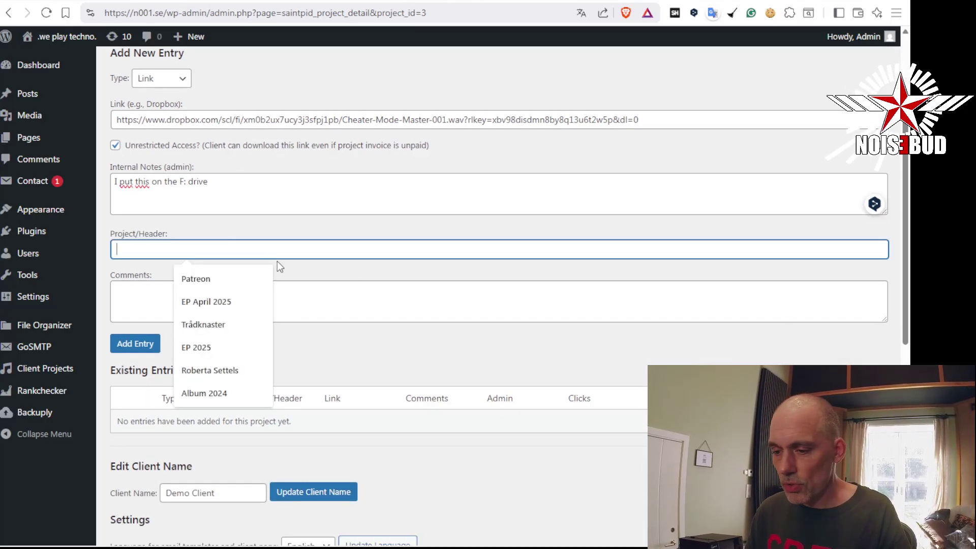
click(362, 295)
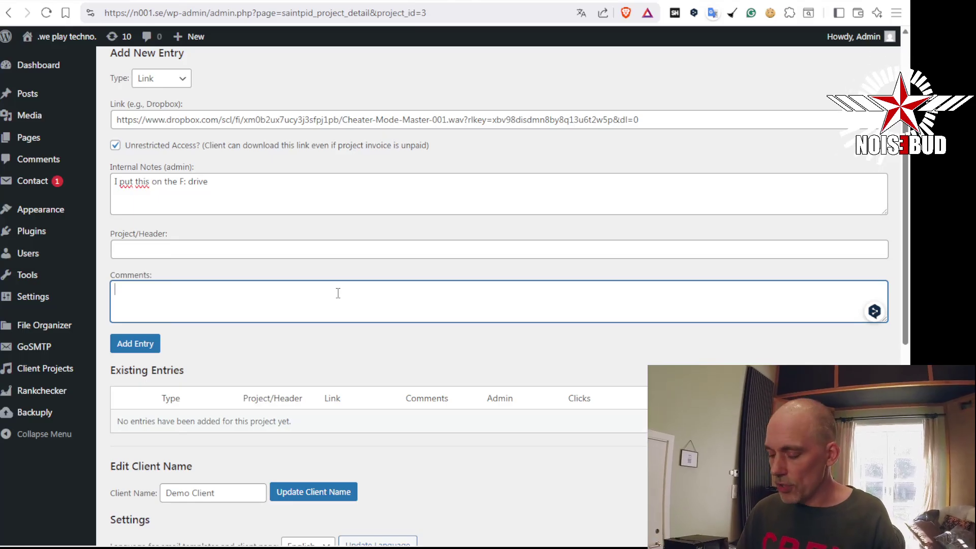
text(48 k)
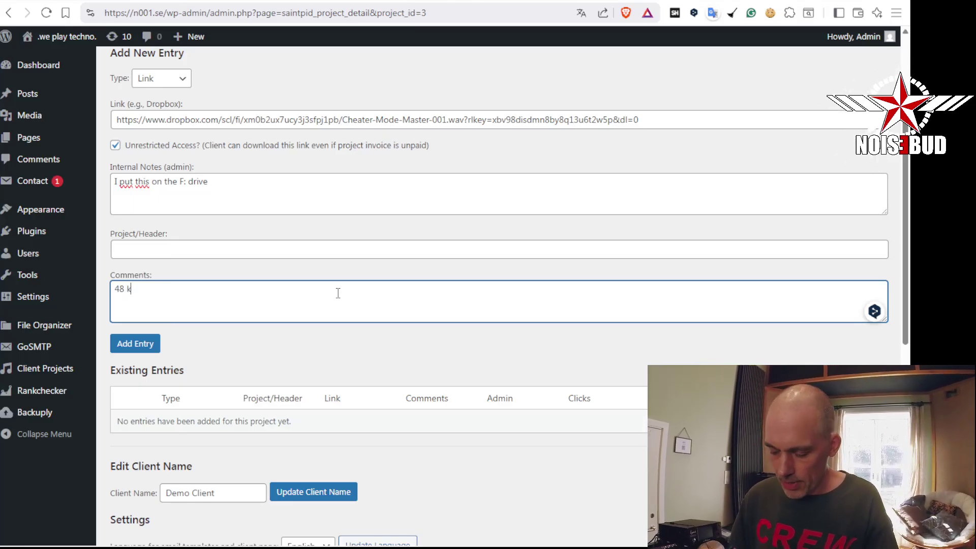
text(Hz)
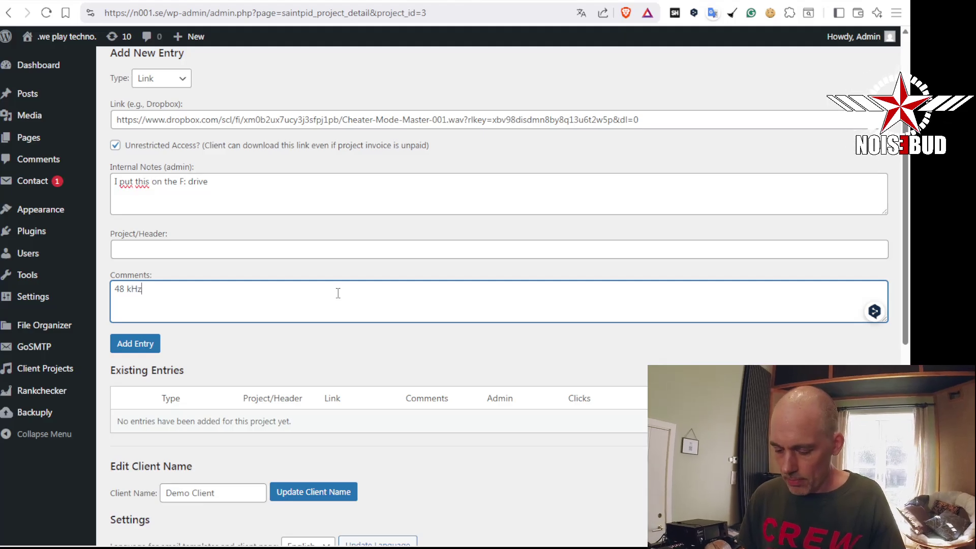
text( 24 bi)
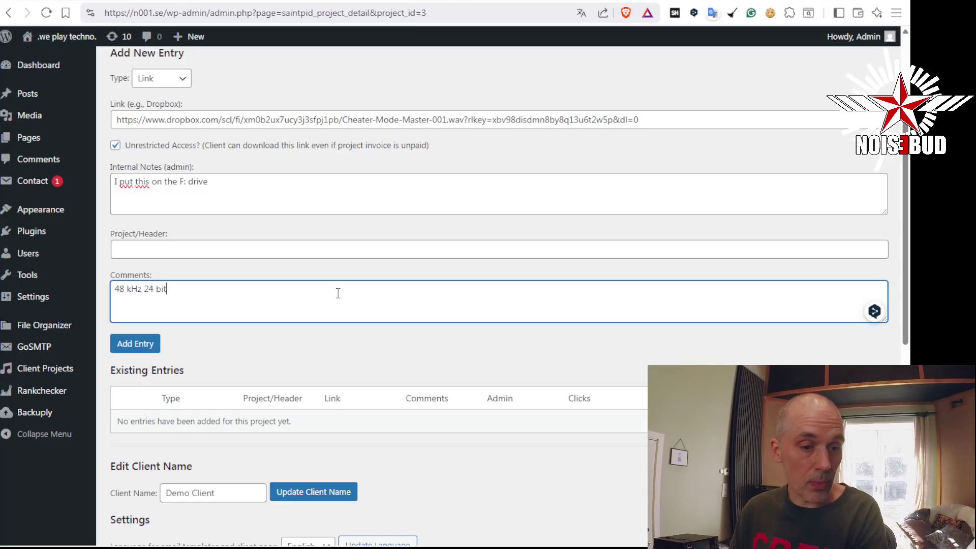
text(t)
drag(285, 292, 113, 286)
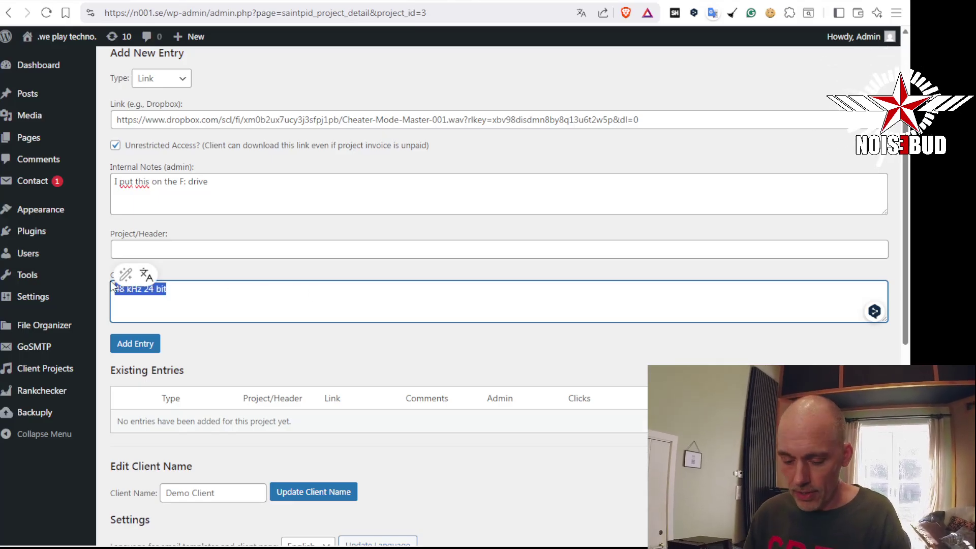
text(Streaming)
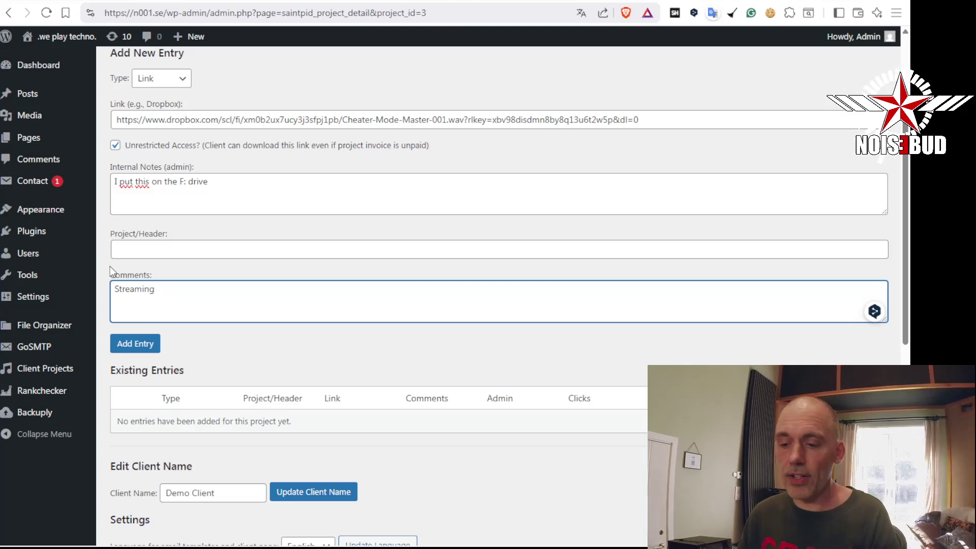
click(153, 343)
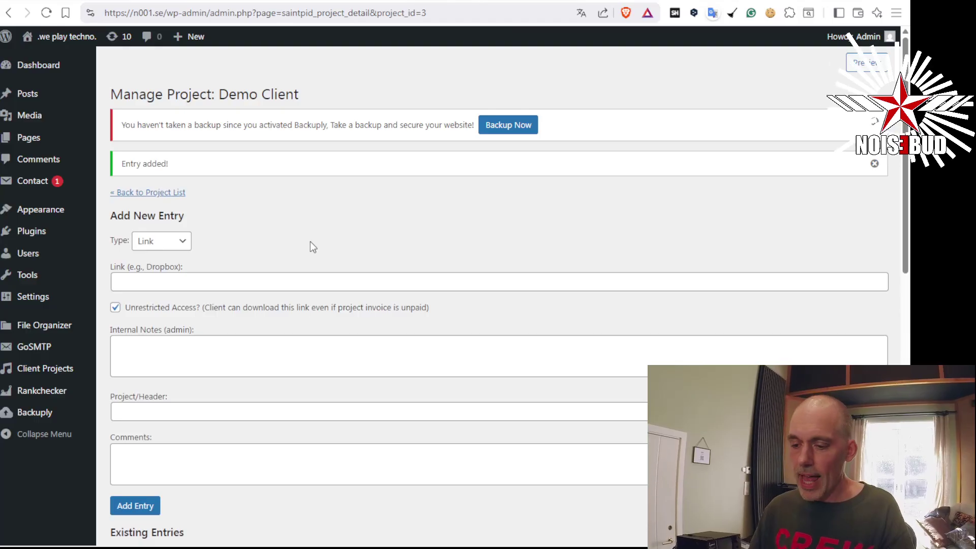
scroll(310, 247, down, 2)
scroll(311, 247, up, 3)
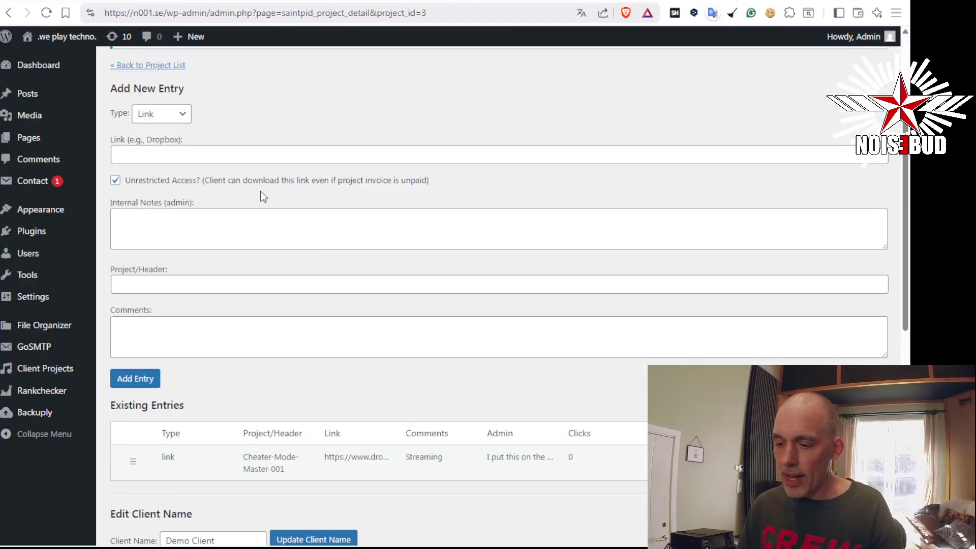
click(260, 158)
scroll(420, 188, down, 3)
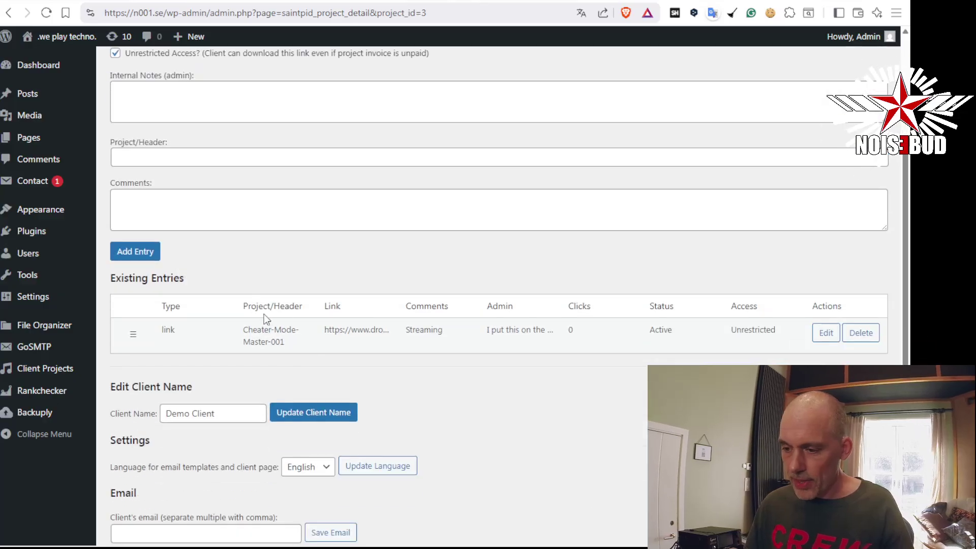
scroll(266, 333, up, 1)
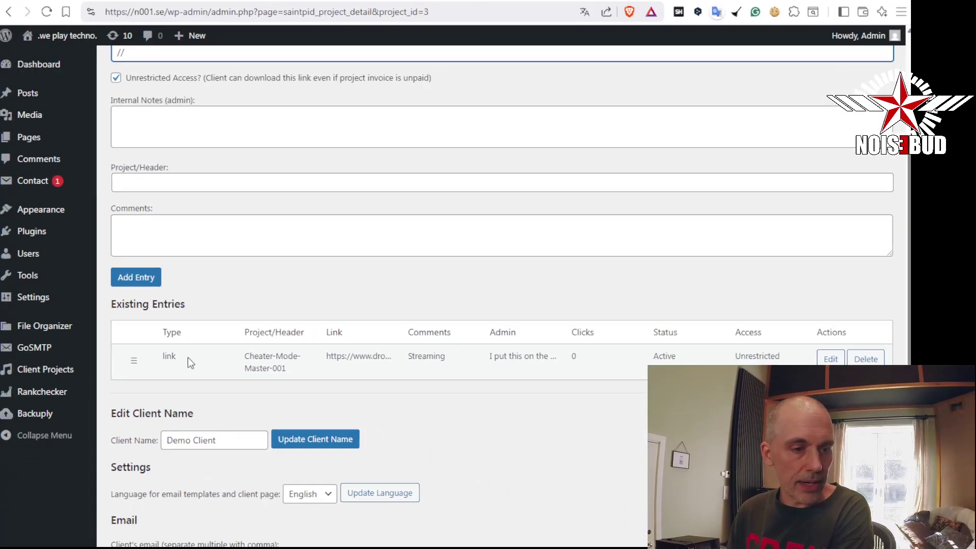
scroll(420, 171, up, 2)
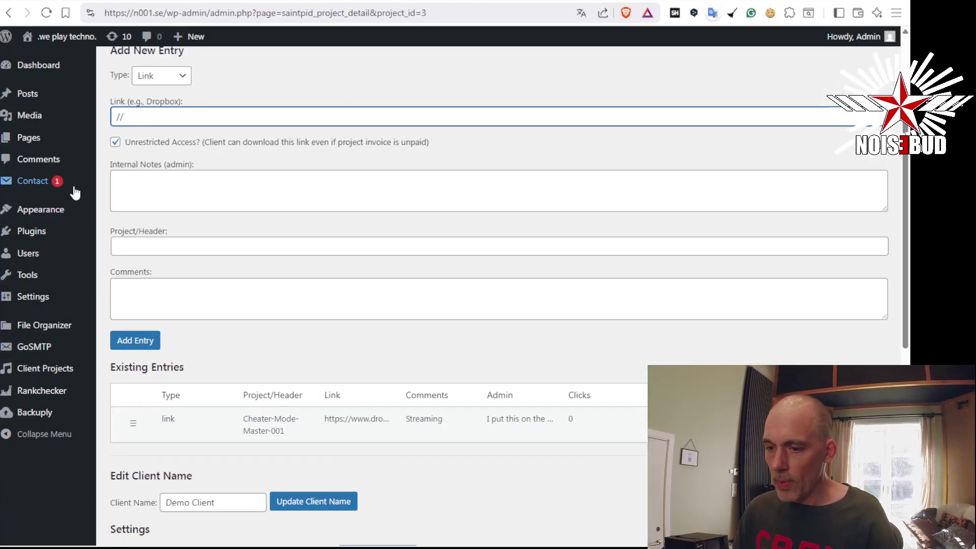
Paste the Dropbox link, enter header 'Another Audio File' and comment 'Hello', and add the entry
drag(160, 118, 116, 118)
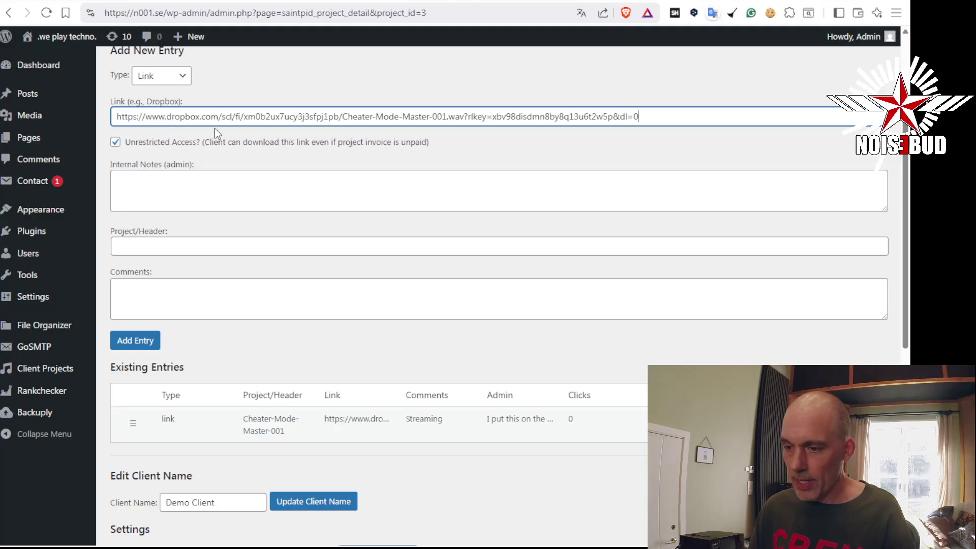
click(275, 176)
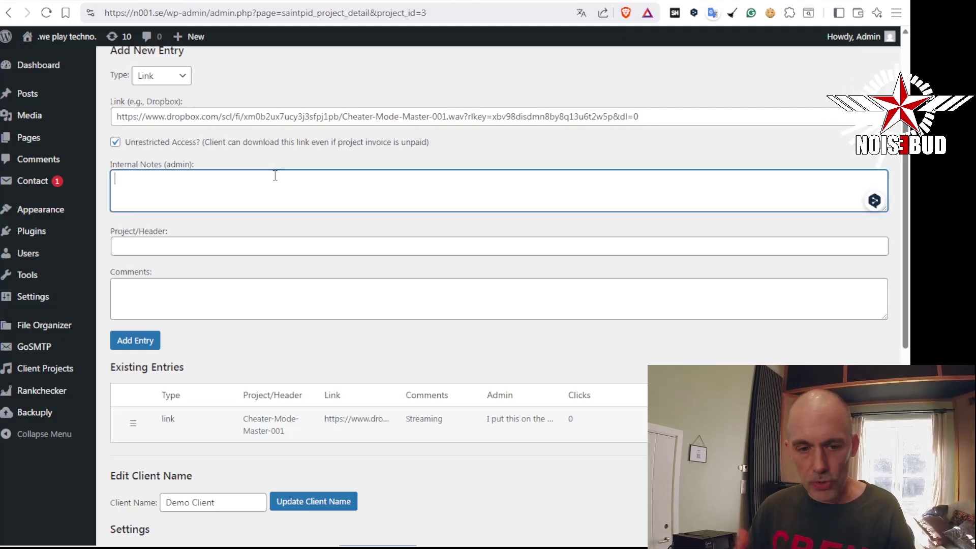
click(231, 246)
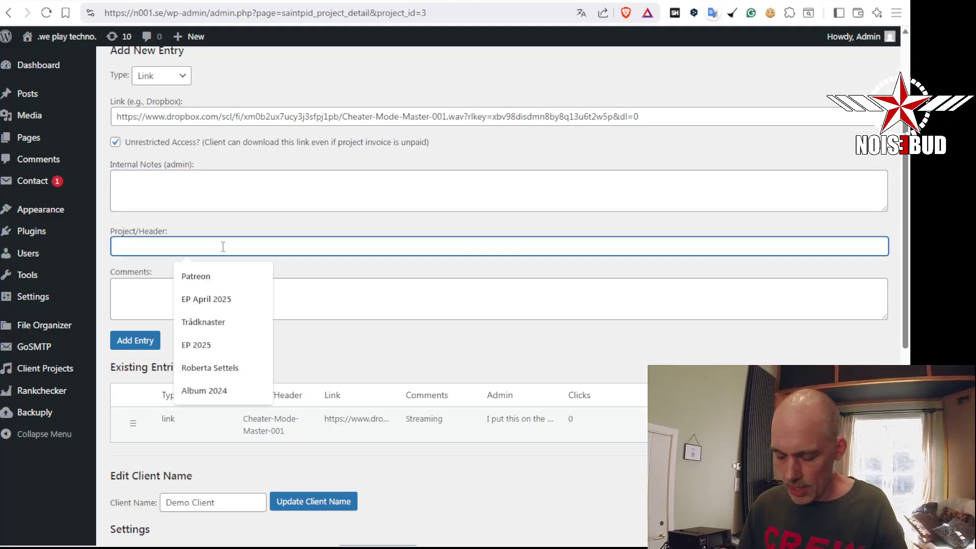
text(Another Musi)
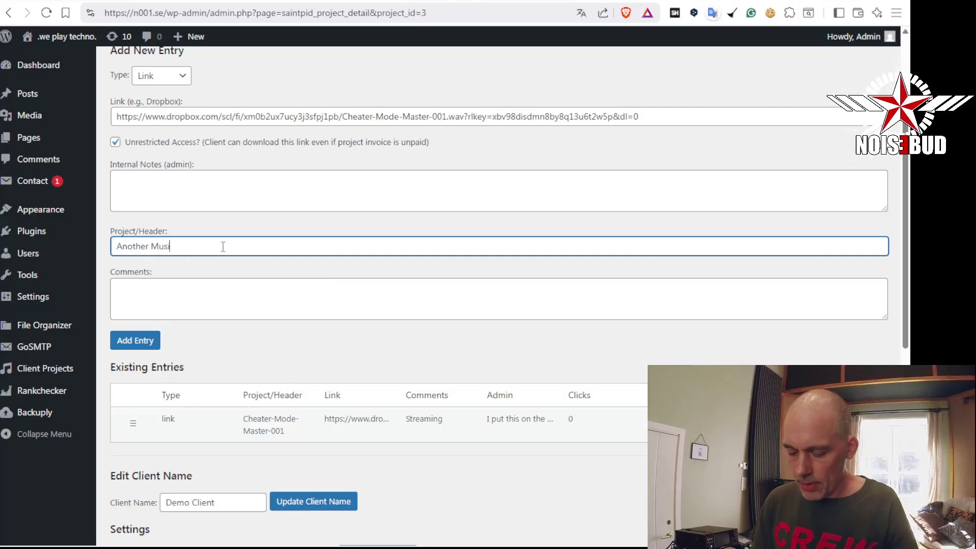
text(c File)
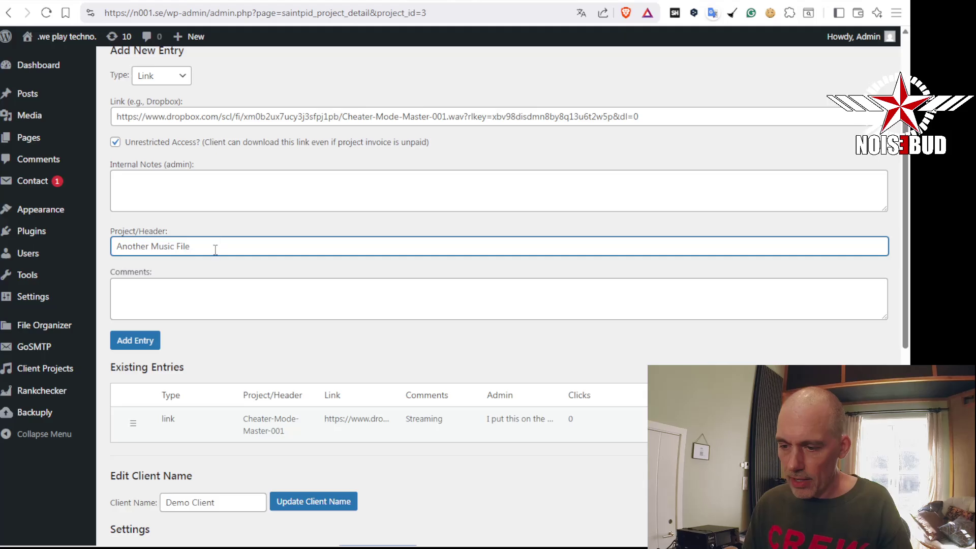
double_click(163, 246)
text(Audio)
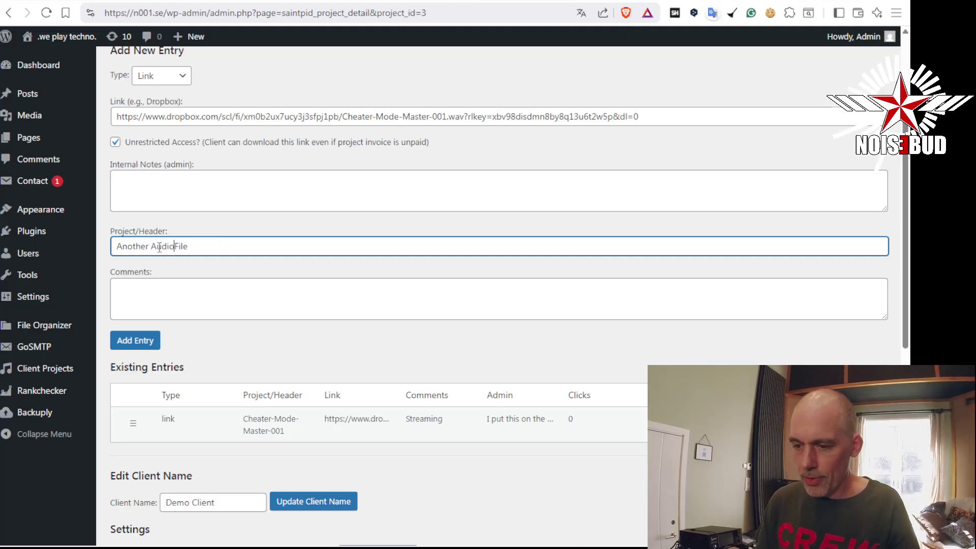
click(178, 304)
text(Hello)
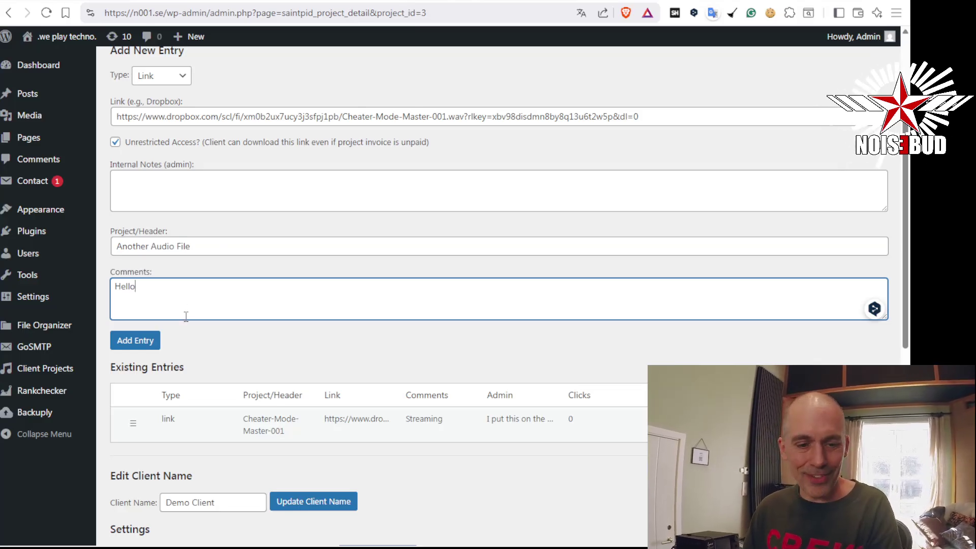
click(155, 341)
scroll(410, 308, down, 8)
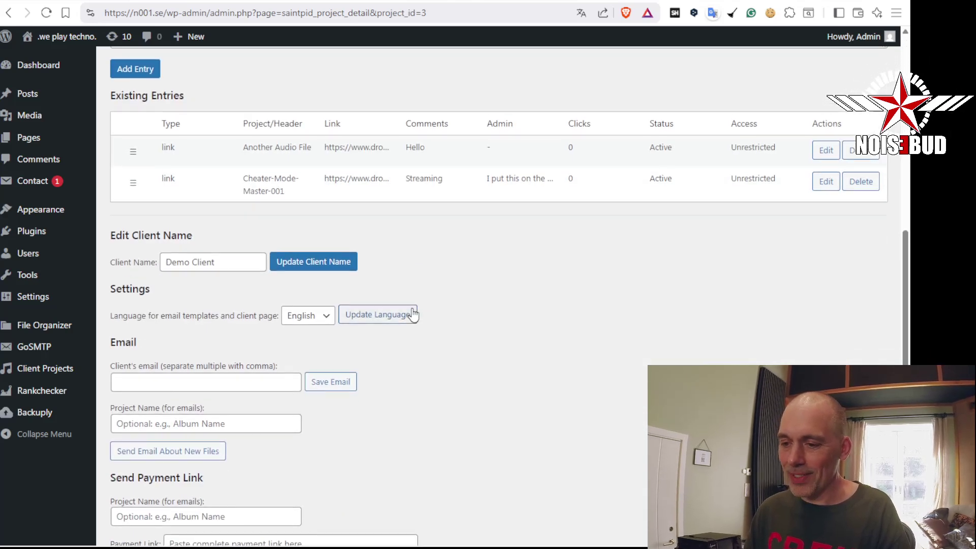
scroll(413, 311, up, 3)
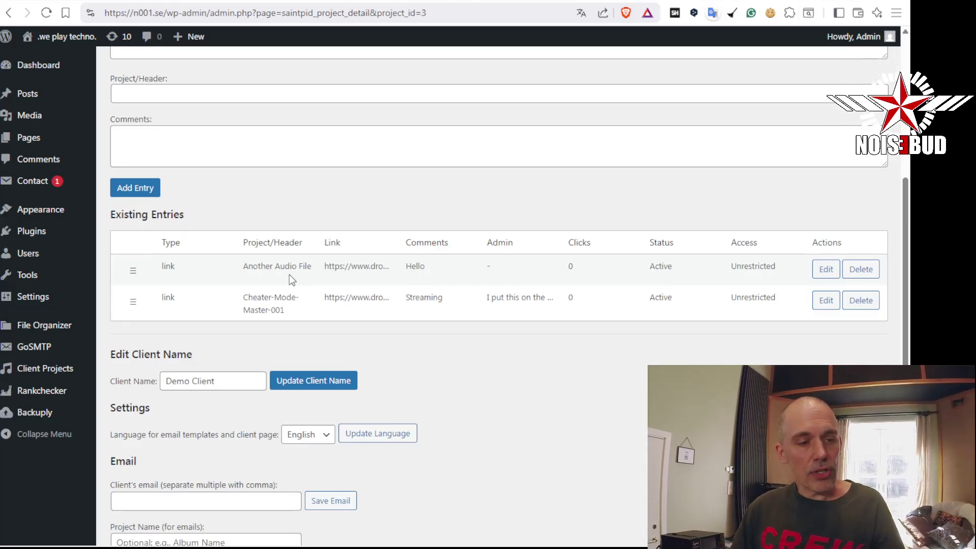
scroll(667, 352, up, 7)
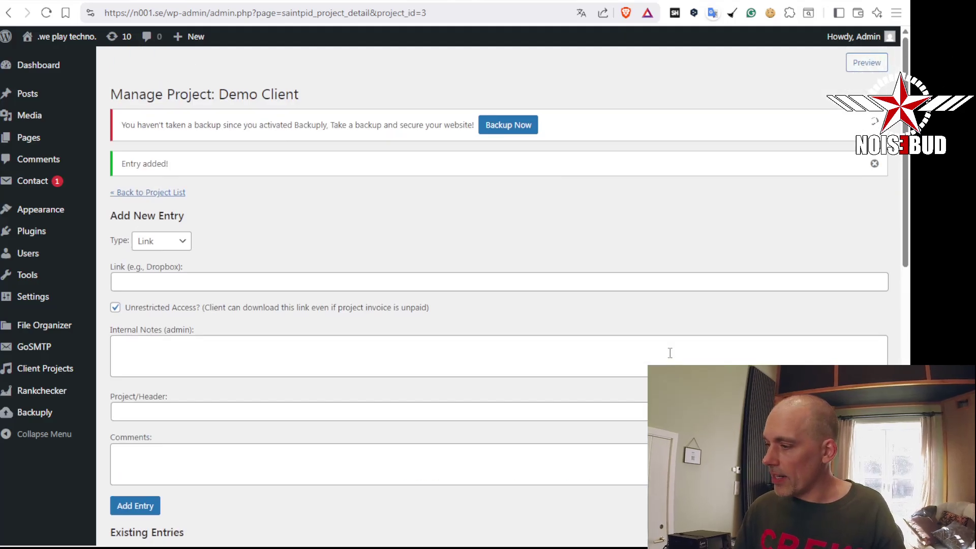
Preview the Demo Client page and scroll to the table listing both audio entries
click(872, 67)
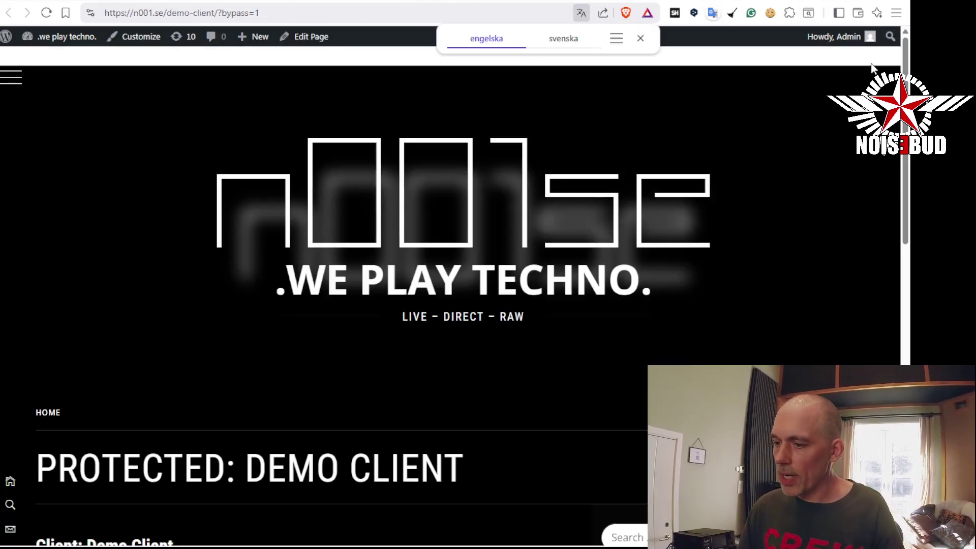
scroll(656, 305, down, 5)
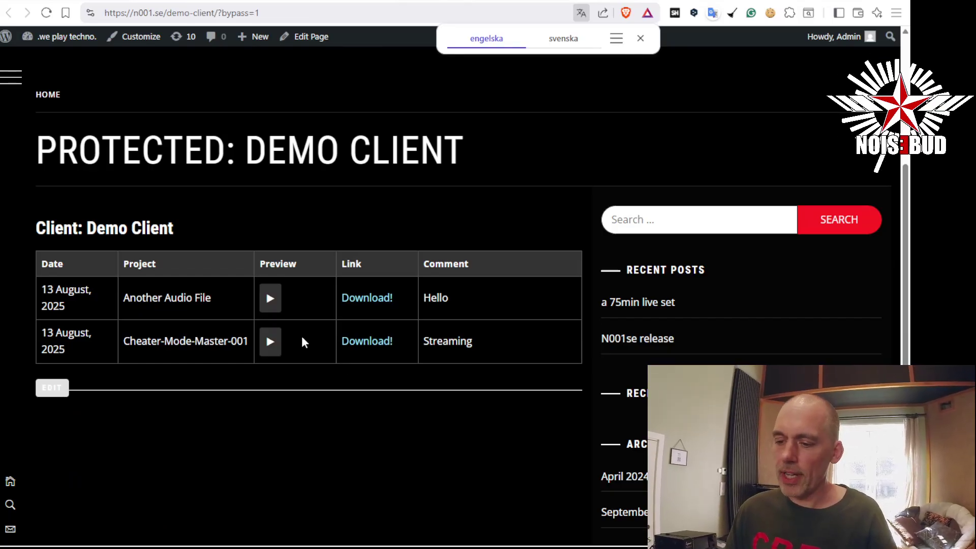
drag(131, 299, 212, 296)
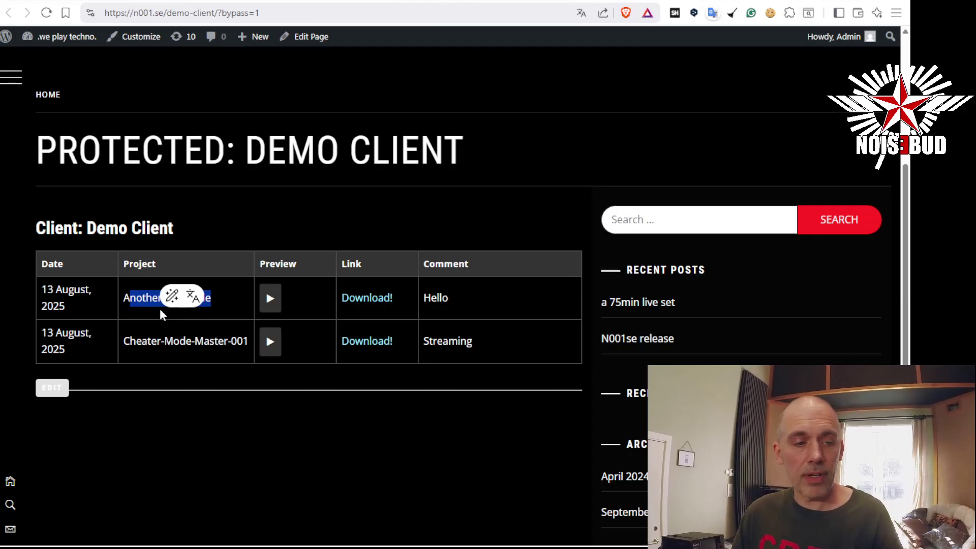
click(139, 297)
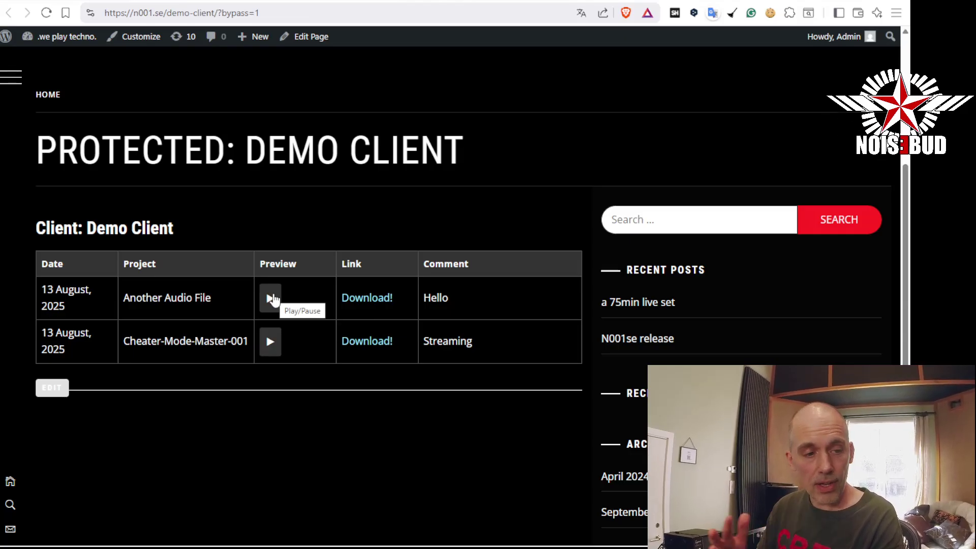
Play the Another Audio File preview, seek to around 3:11, then pause it
click(272, 299)
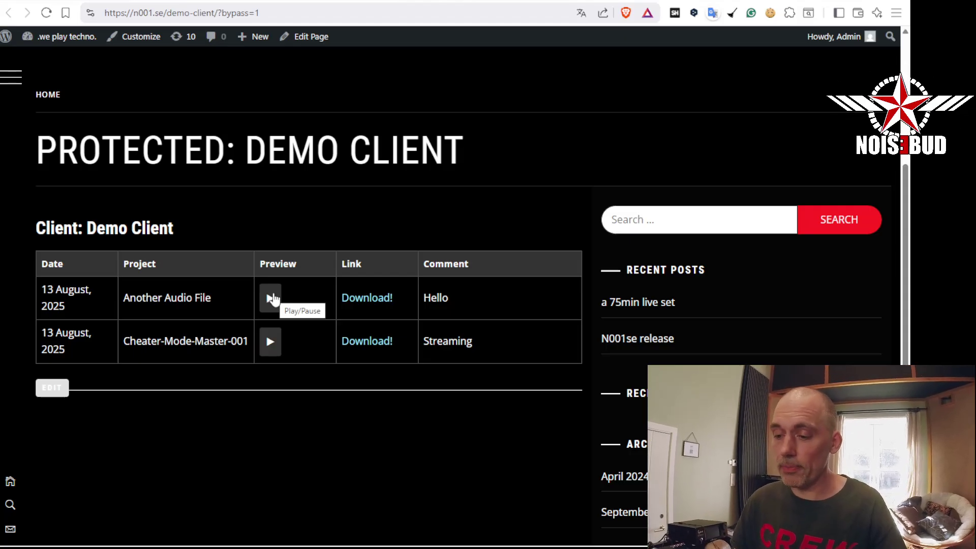
click(271, 300)
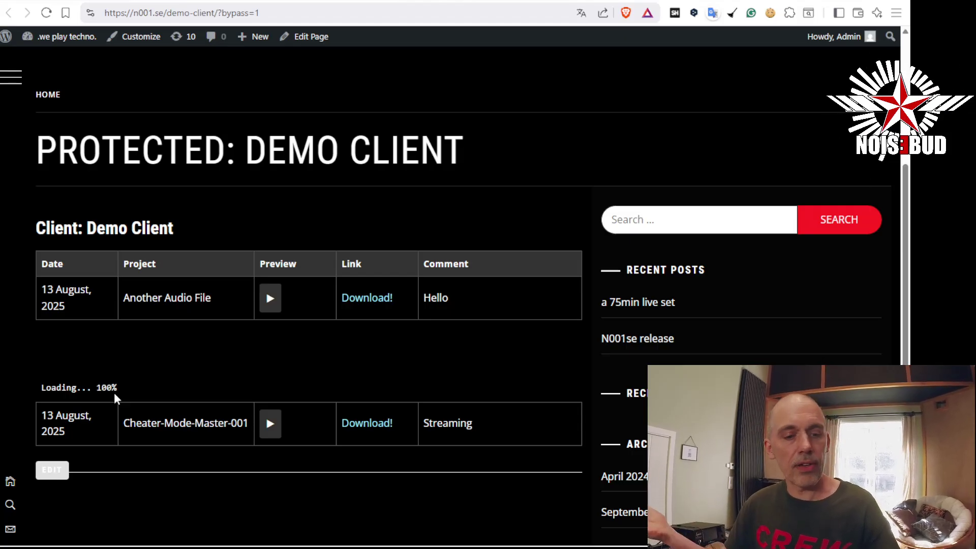
drag(255, 362, 517, 349)
click(271, 299)
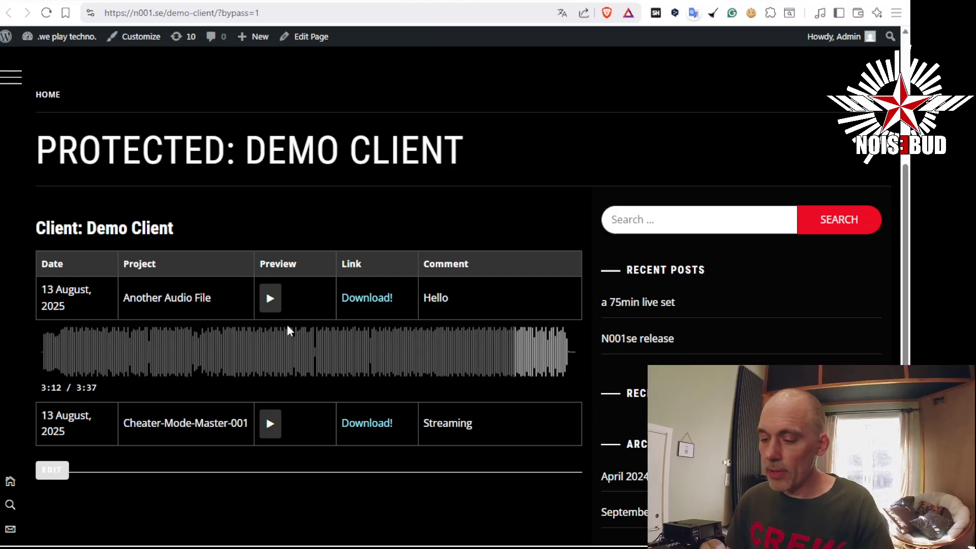
Play and pause the Cheater-Mode-Master-001 preview, loading its 3:37 waveform player
click(270, 425)
scroll(295, 387, down, 4)
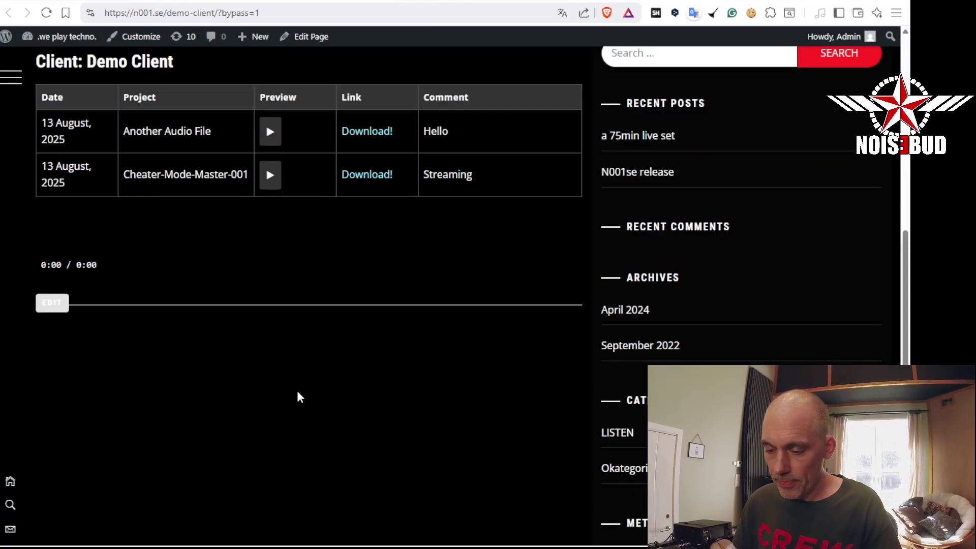
scroll(278, 333, up, 3)
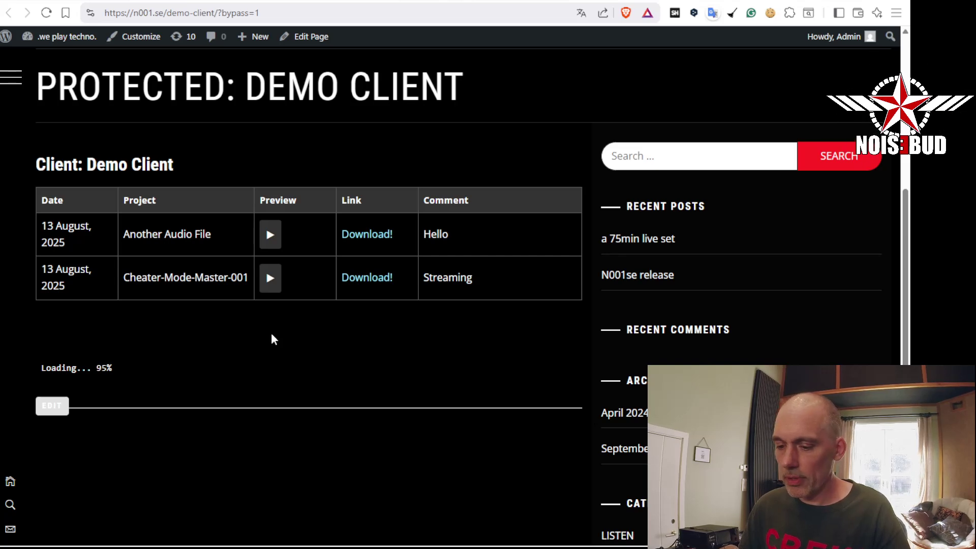
click(271, 279)
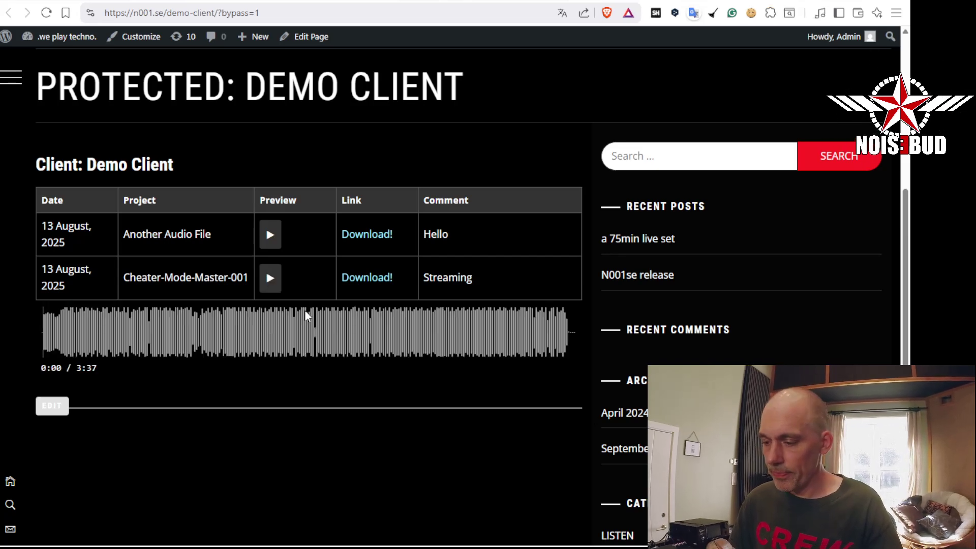
Check that Cheater-Mode-Master-001 offers its WAV download, cancel saving, and return to the Demo Client admin page
click(377, 281)
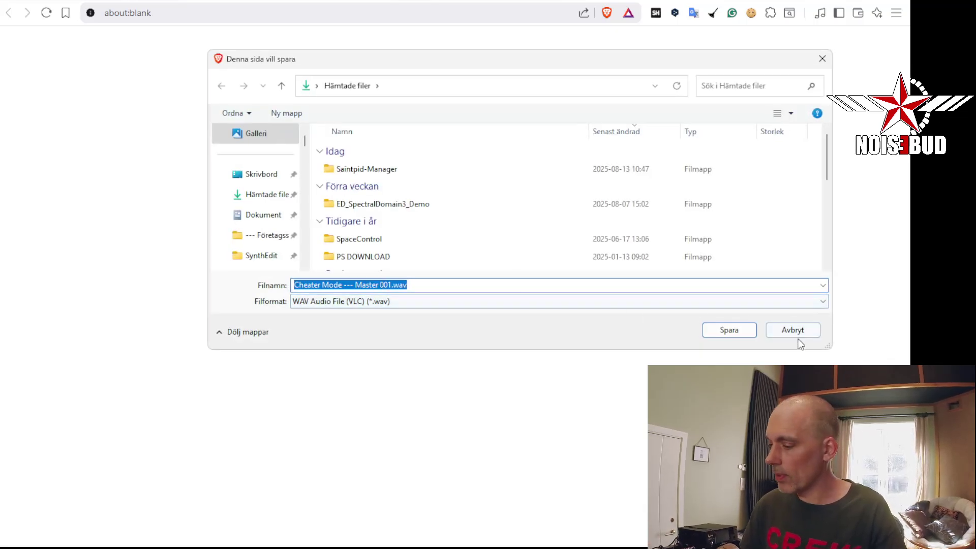
click(822, 59)
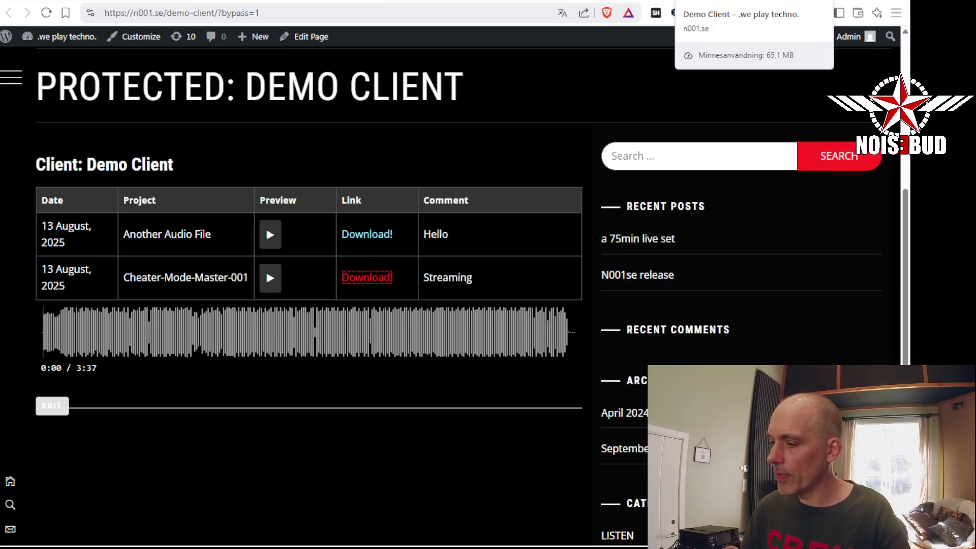
scroll(429, 196, down, 1)
scroll(425, 283, up, 1)
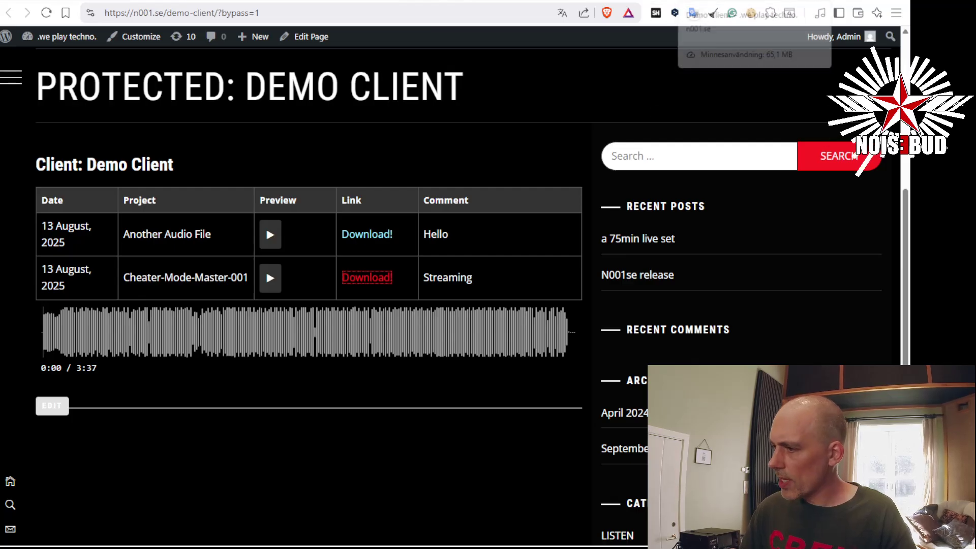
click(742, 2)
click(661, 1)
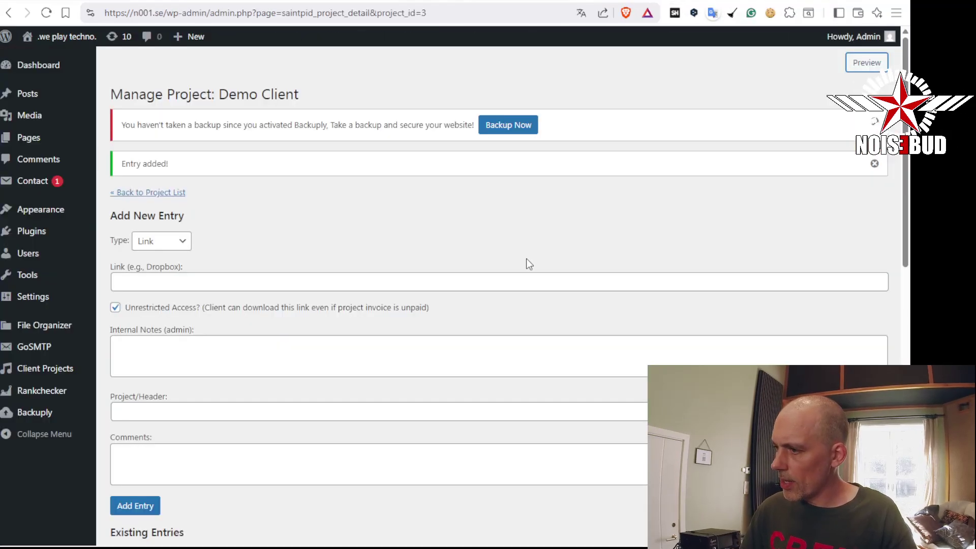
Add a Header entry named 'EP 1 2025' to the Demo Client project
scroll(529, 251, down, 6)
scroll(525, 282, up, 4)
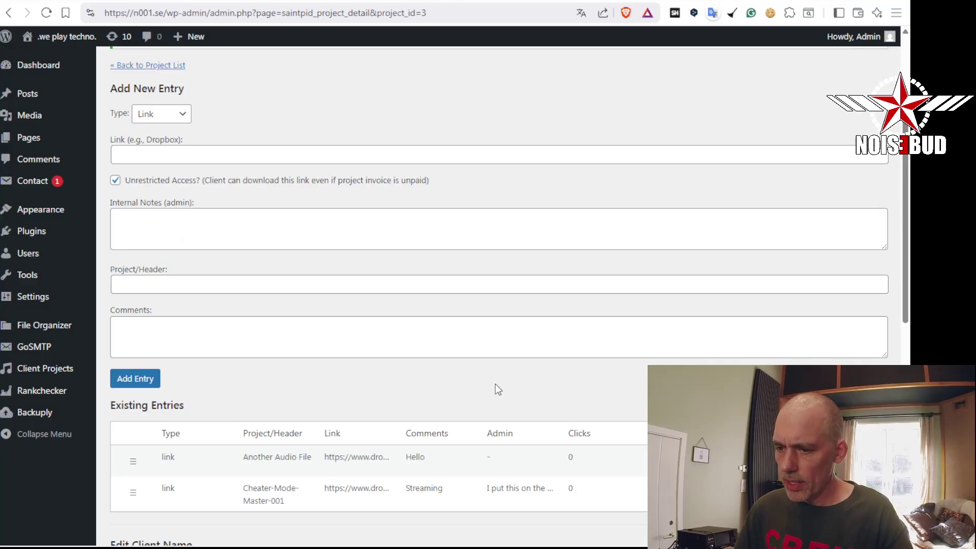
scroll(496, 383, up, 2)
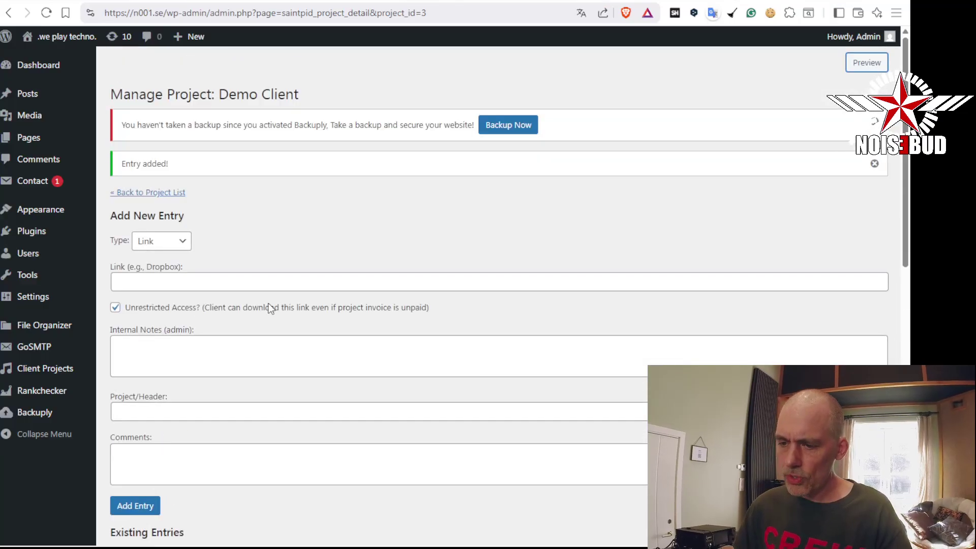
click(182, 240)
click(157, 277)
click(166, 282)
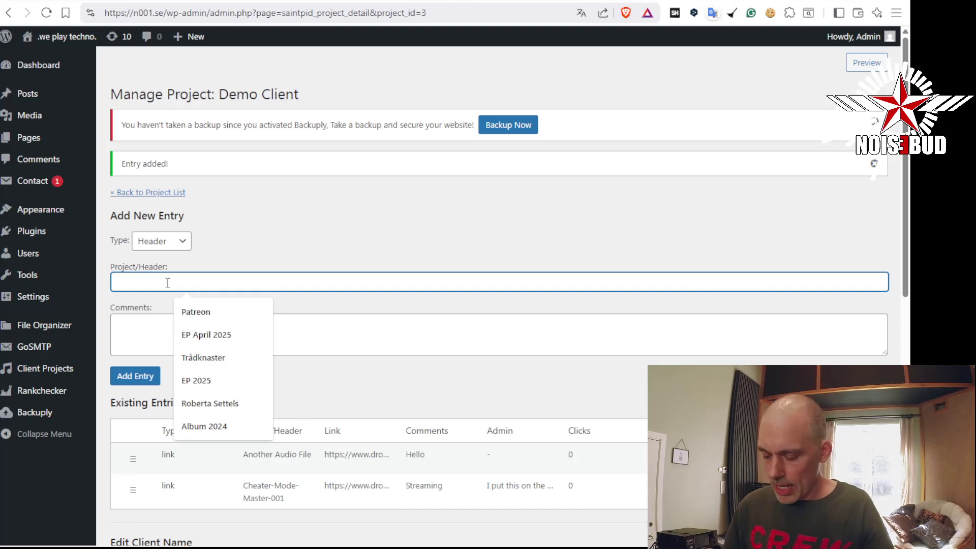
text(EP 1 2025)
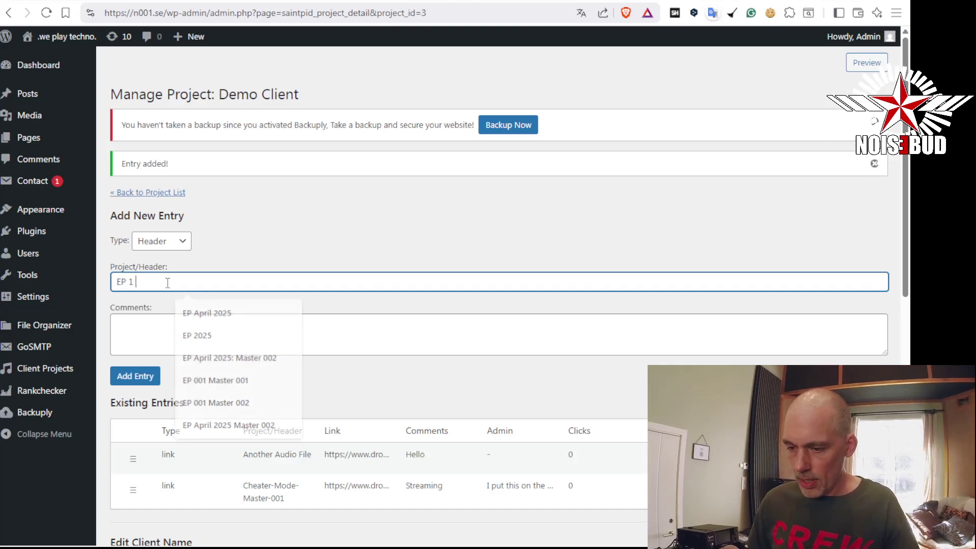
click(134, 376)
Preview the client page to check the EP 1 2025 header, then return to the admin page
scroll(203, 366, down, 6)
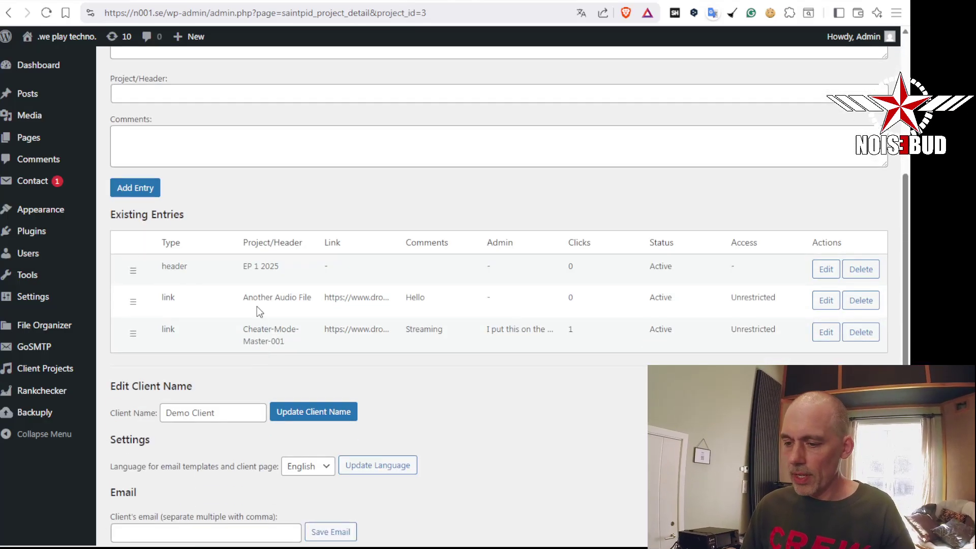
scroll(677, 217, up, 6)
click(867, 63)
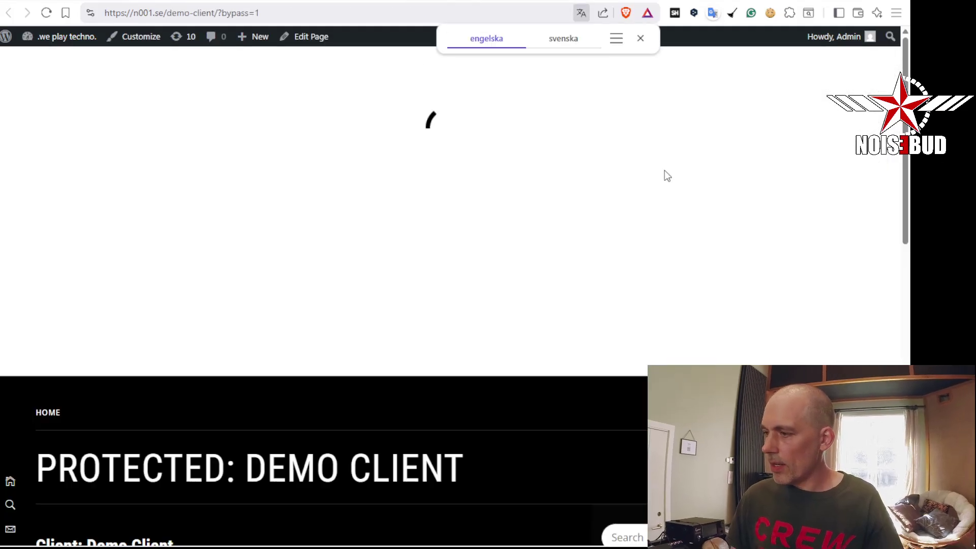
scroll(653, 233, down, 5)
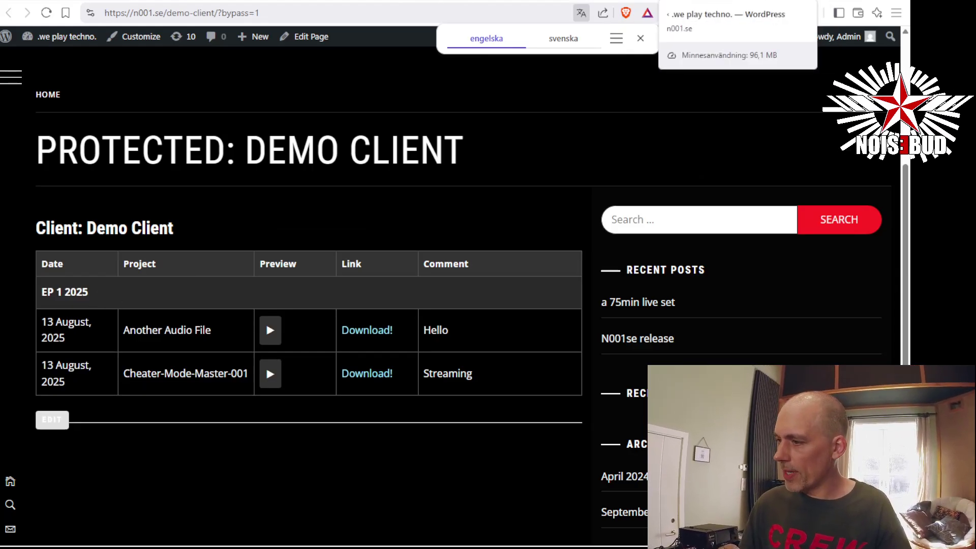
click(667, 1)
click(165, 242)
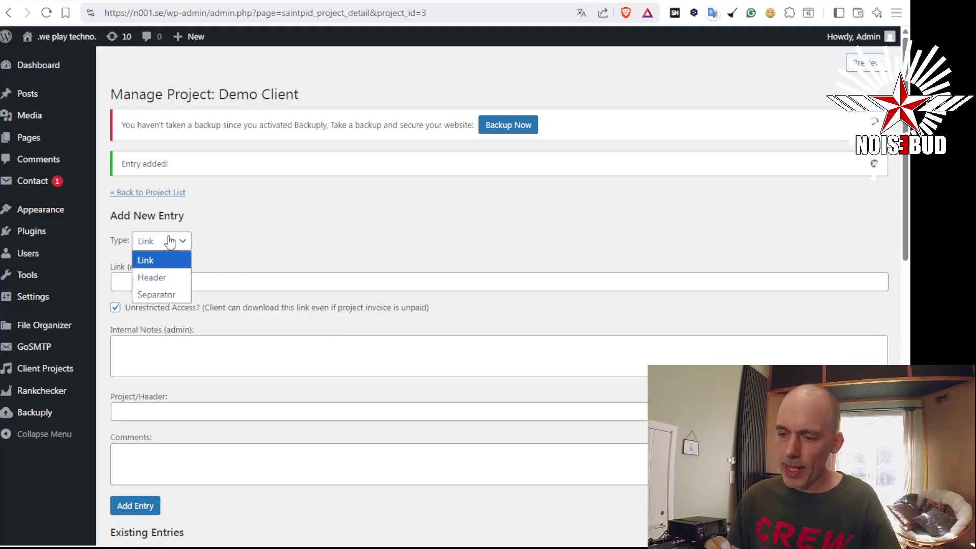
Add a Header entry named 'ALBUM' to the Demo Client project
click(157, 277)
click(164, 279)
text(ALBUM)
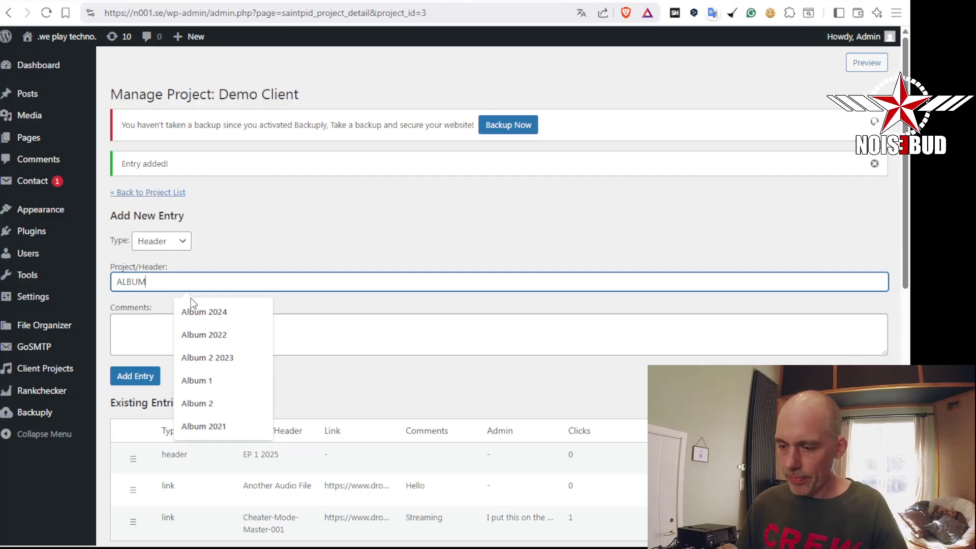
click(135, 376)
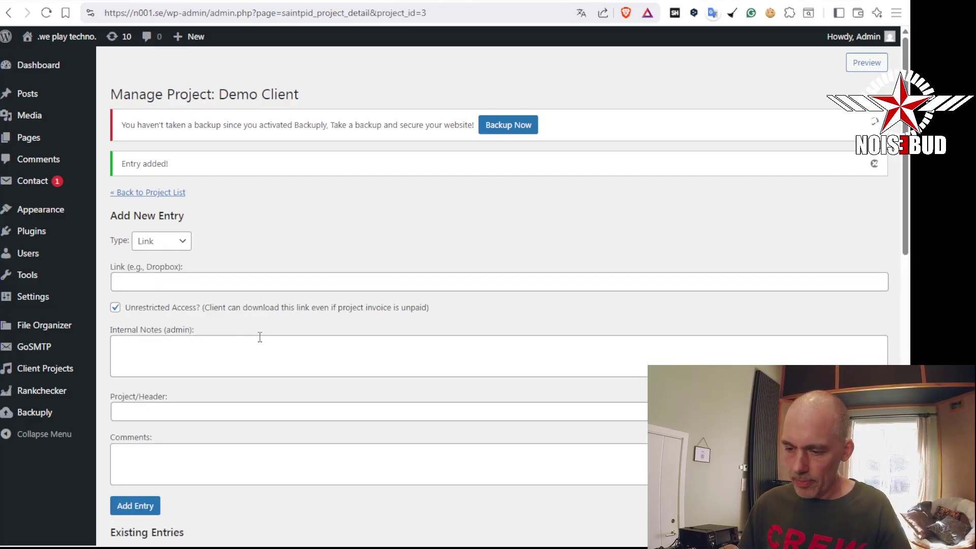
scroll(260, 337, down, 5)
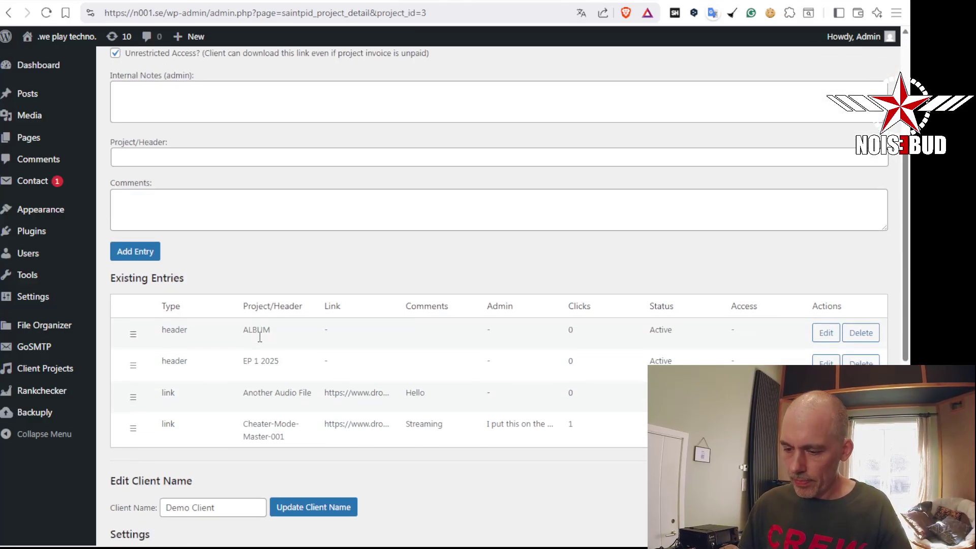
Reload the Demo Client page to confirm ALBUM tops the list, then return to admin
click(757, 5)
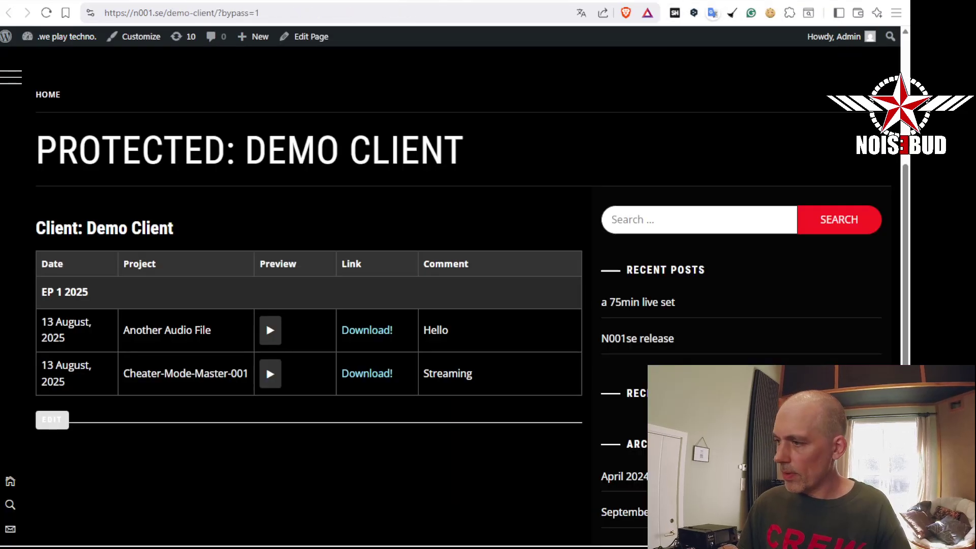
click(47, 13)
scroll(169, 231, down, 3)
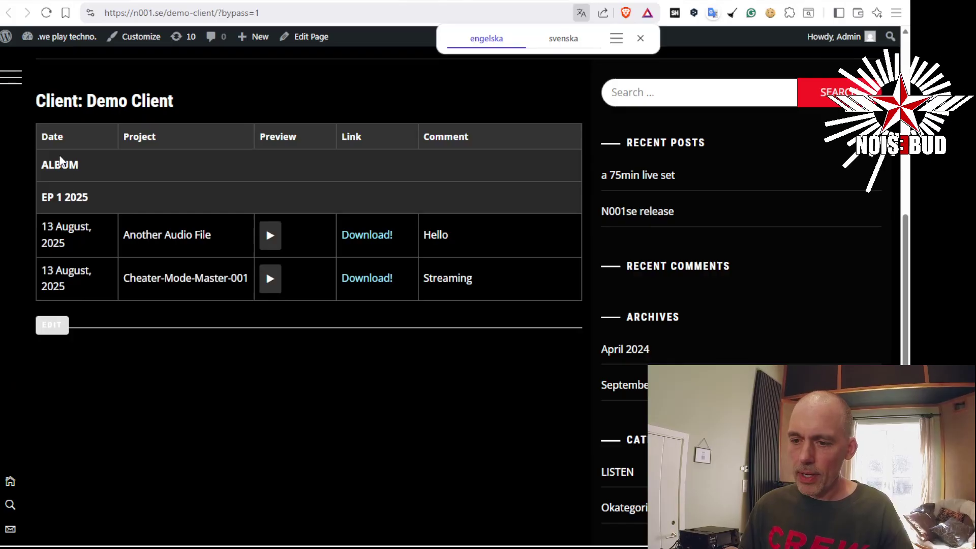
double_click(45, 167)
drag(42, 162, 81, 163)
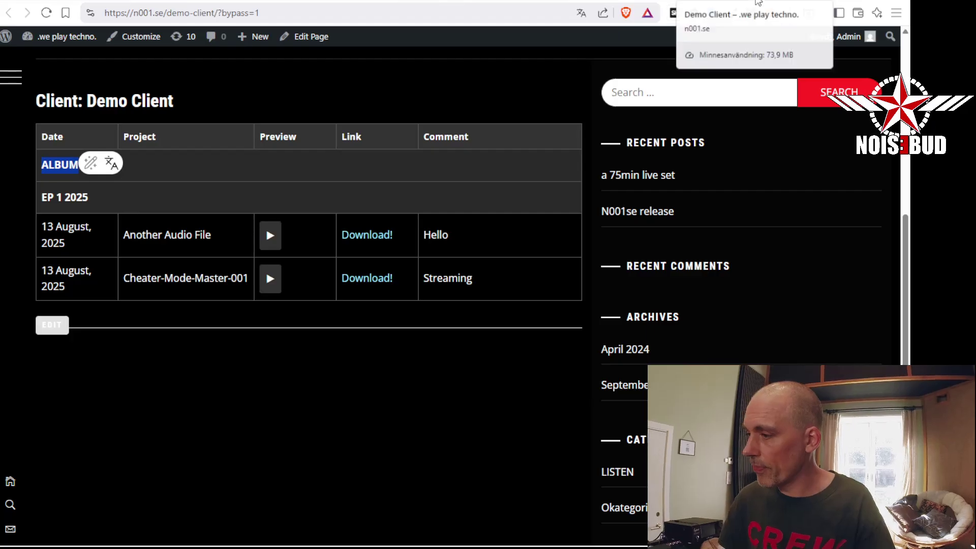
click(625, 1)
scroll(224, 325, up, 3)
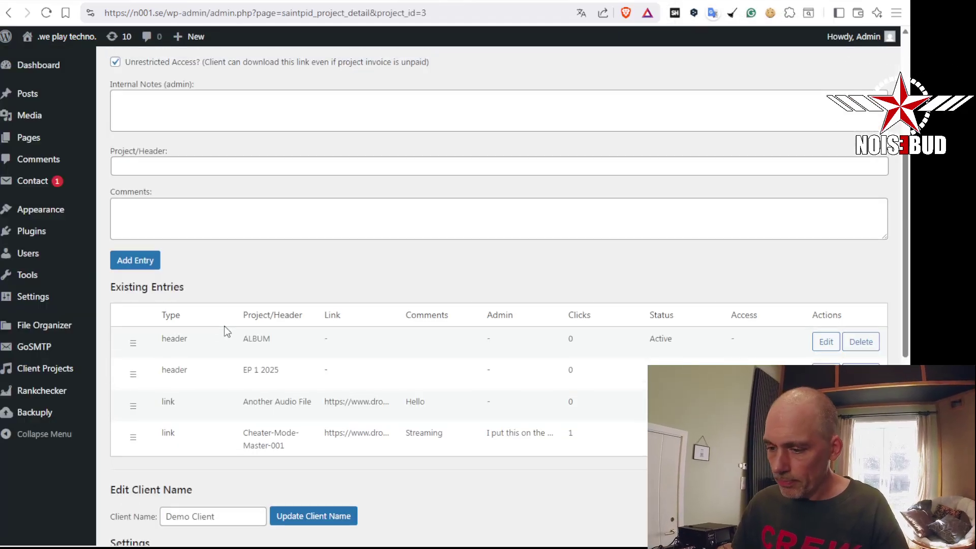
Add the pasted Cheater-Mode-Master-001 Dropbox link entry and drag it directly below the ALBUM header
scroll(229, 331, up, 2)
click(242, 282)
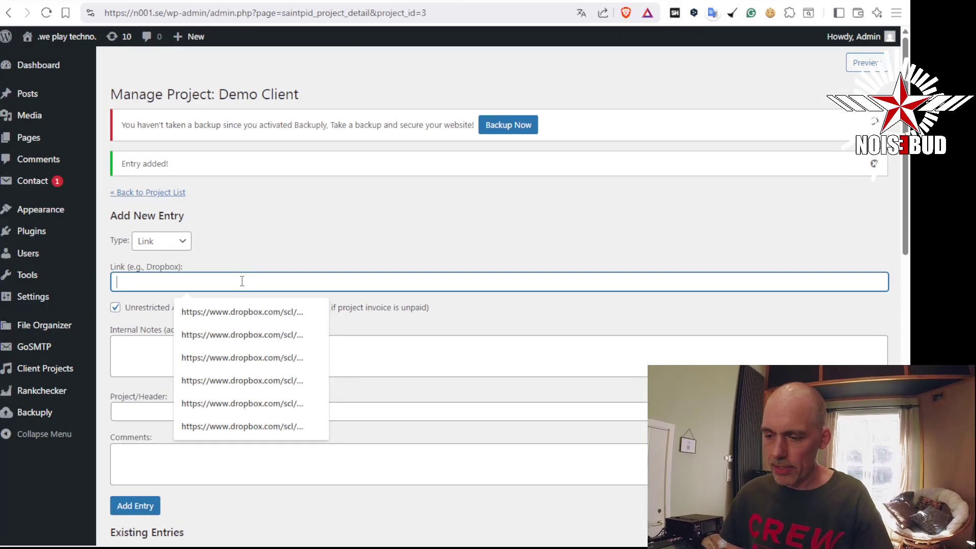
scroll(236, 330, down, 3)
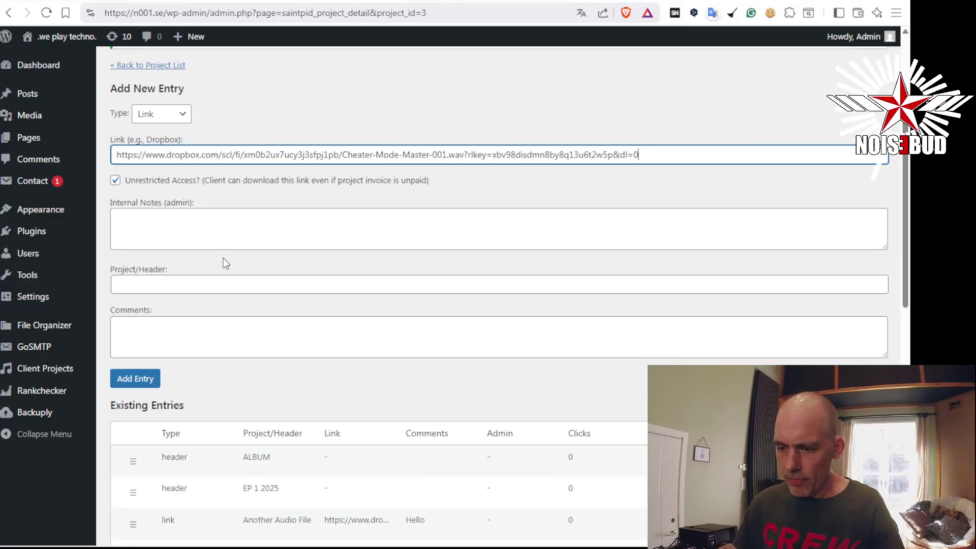
scroll(236, 325, down, 1)
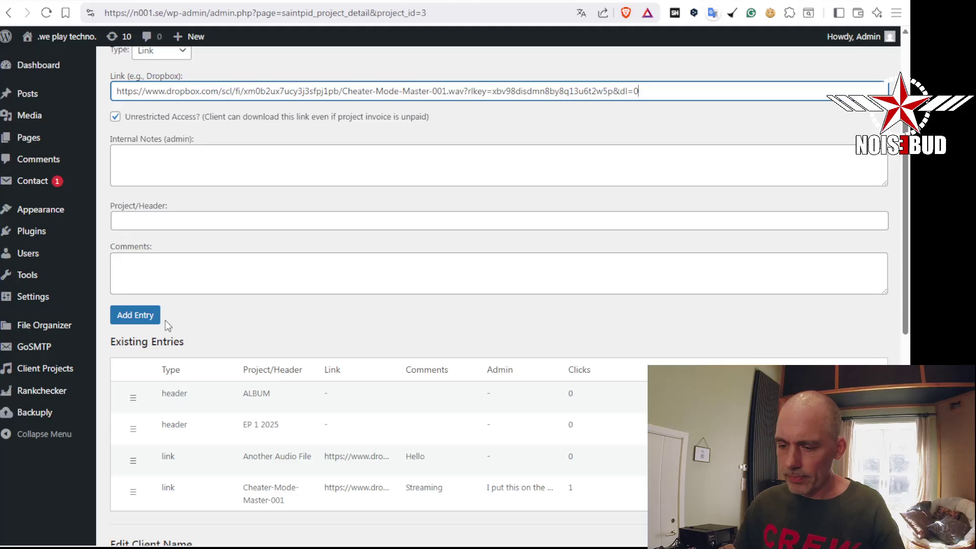
click(152, 316)
scroll(276, 328, down, 6)
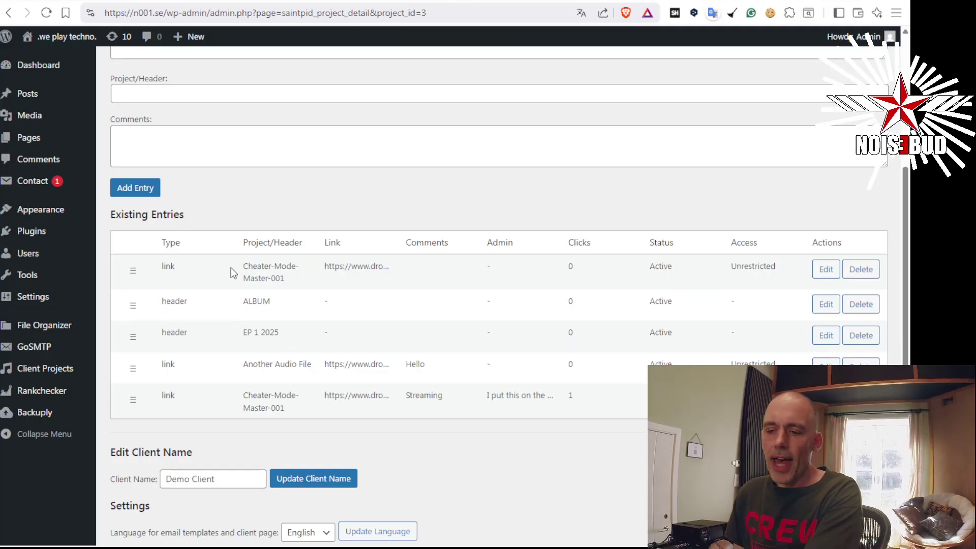
drag(132, 266, 131, 303)
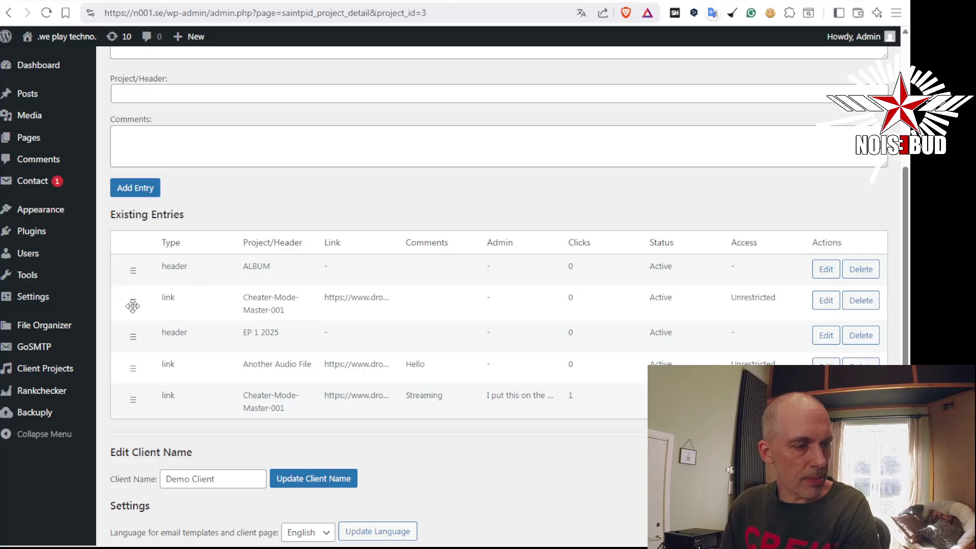
mouse_move(133, 305)
mouse_down()
mouse_move(128, 271)
mouse_move(133, 306)
mouse_move(130, 298)
mouse_up()
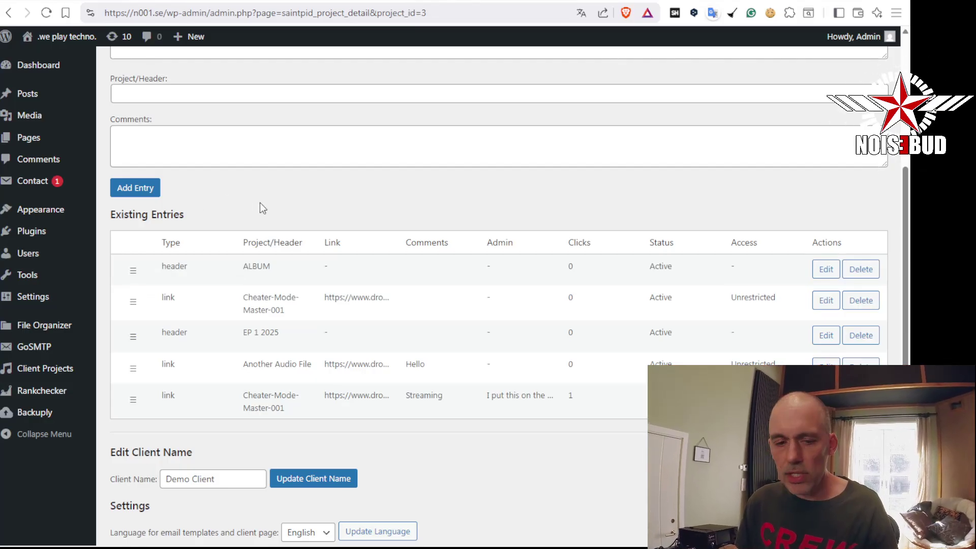
Copy the Dropbox link of the EP April 2025 Master 001 folder from File Explorer
key(alt+Tab)
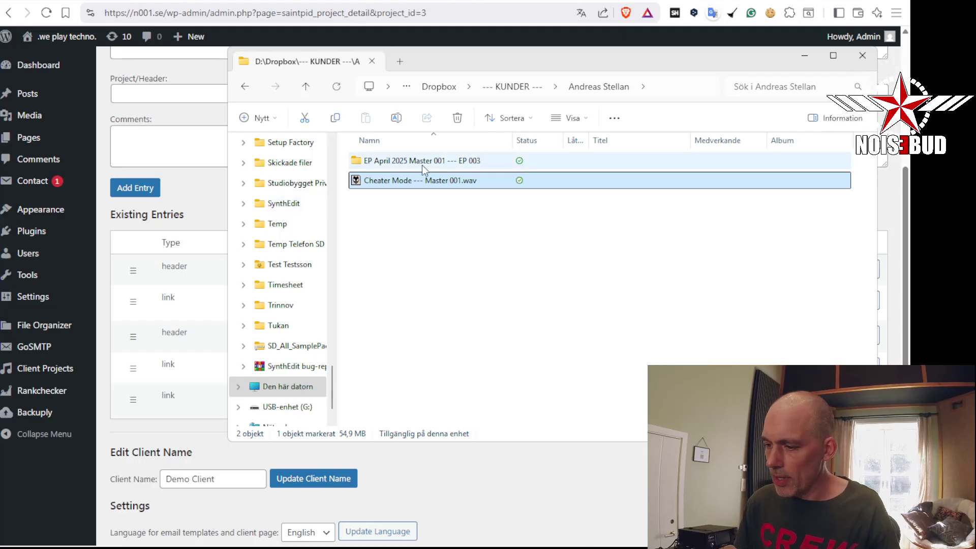
right_click(422, 163)
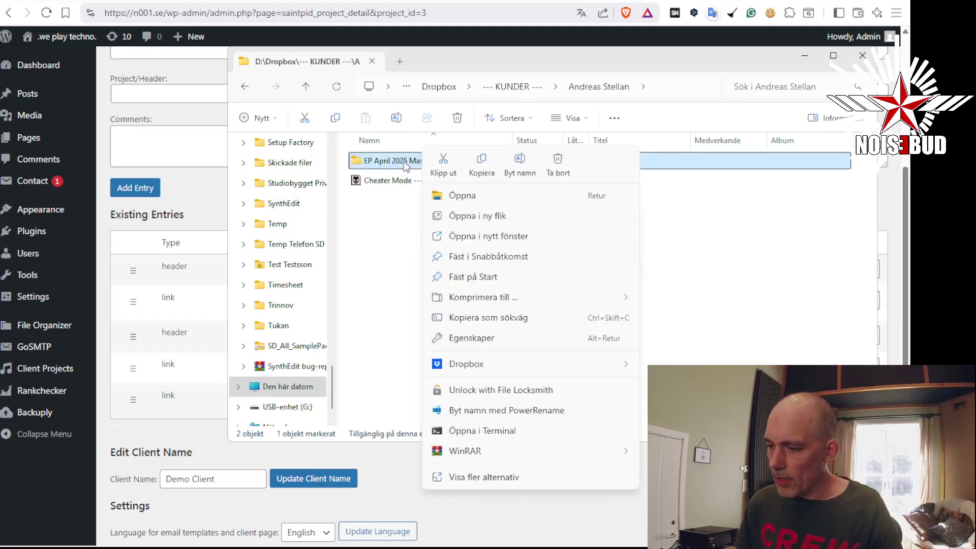
click(676, 362)
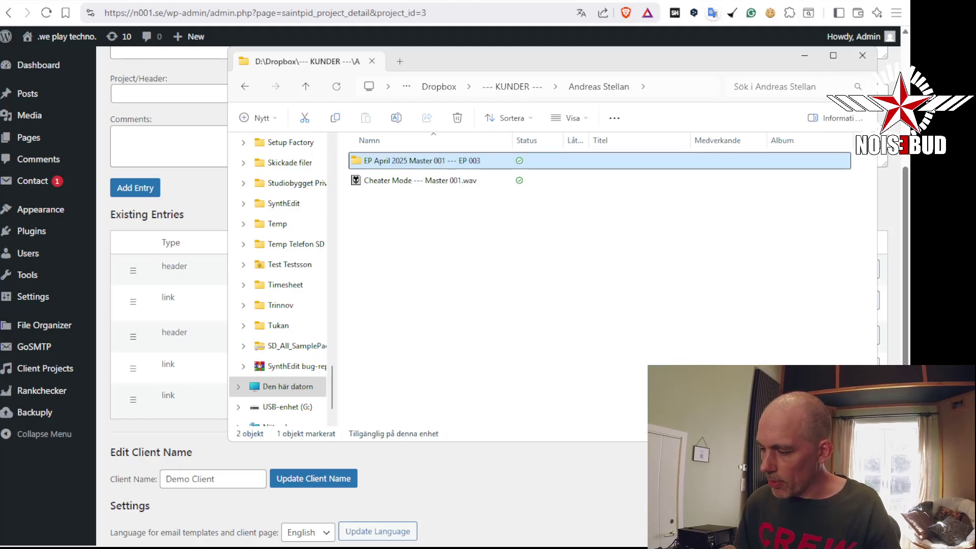
click(199, 193)
scroll(248, 209, up, 4)
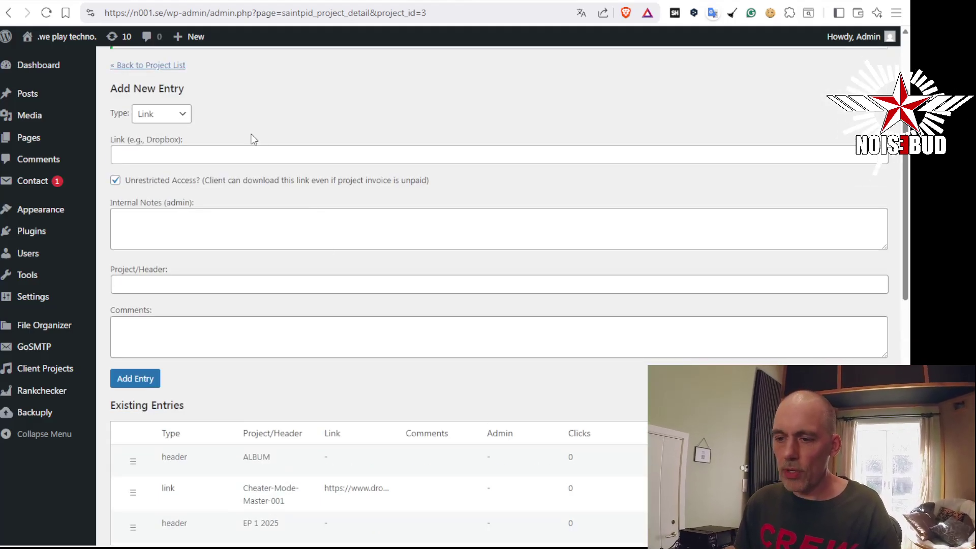
Paste the folder's Dropbox link and name the entry 'Demo Client Album 2025'
click(251, 158)
mouse_move(38, 159)
mouse_down()
mouse_move(54, 179)
mouse_move(46, 169)
mouse_up()
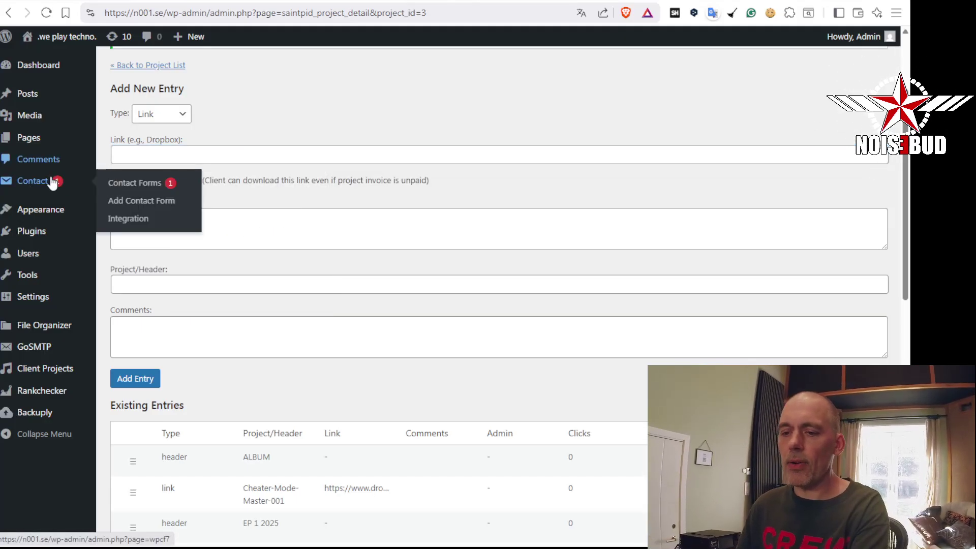
click(157, 157)
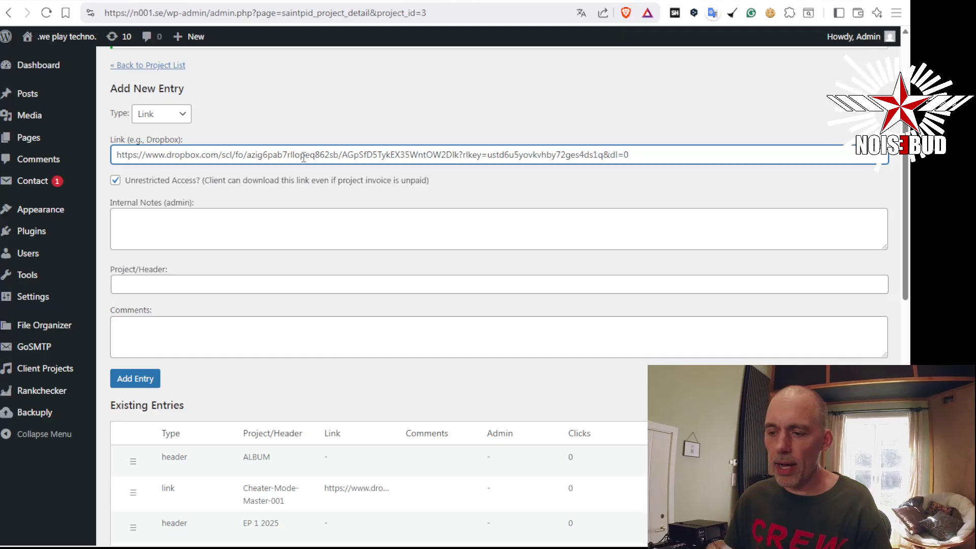
click(301, 221)
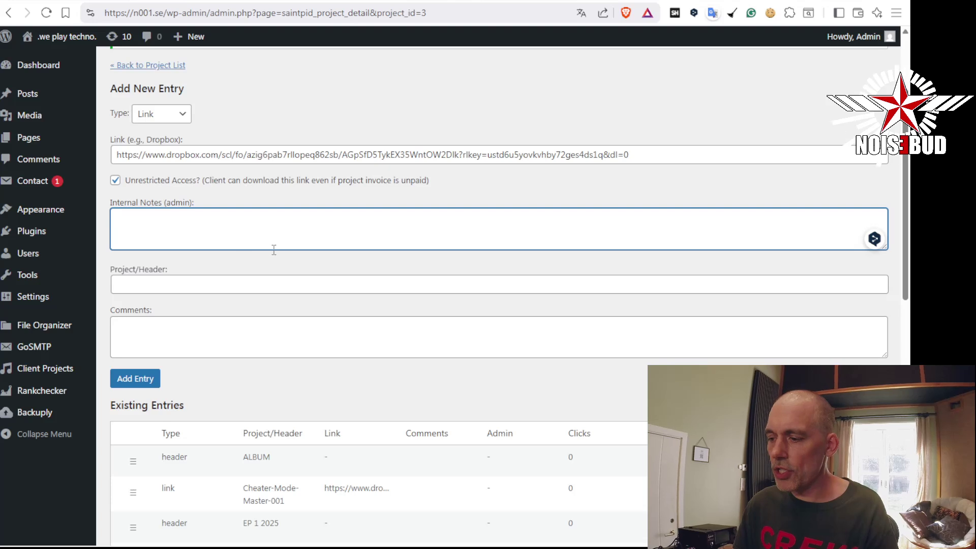
click(235, 282)
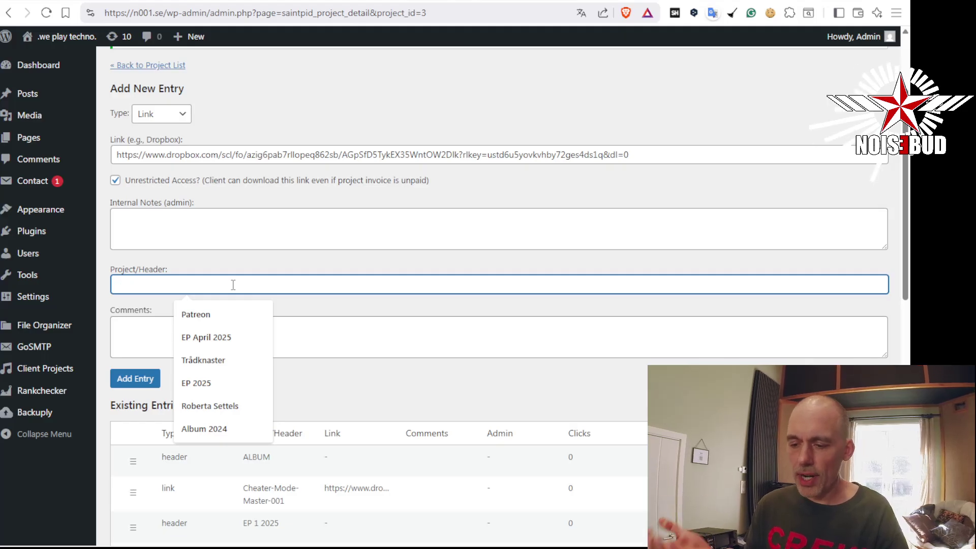
text(Pat)
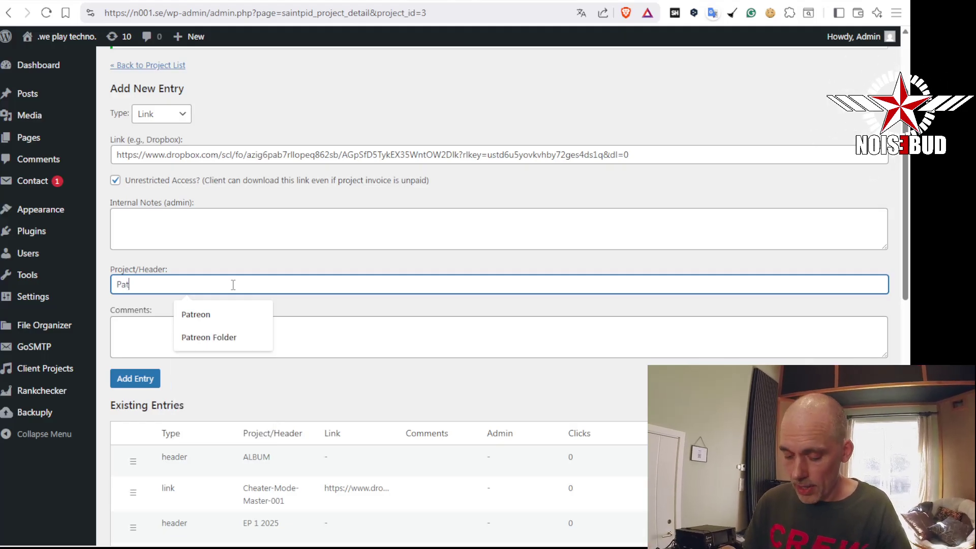
key(BackSpace)
key(BackSpace)
key(BackSpace)
text(Demo Client EP )
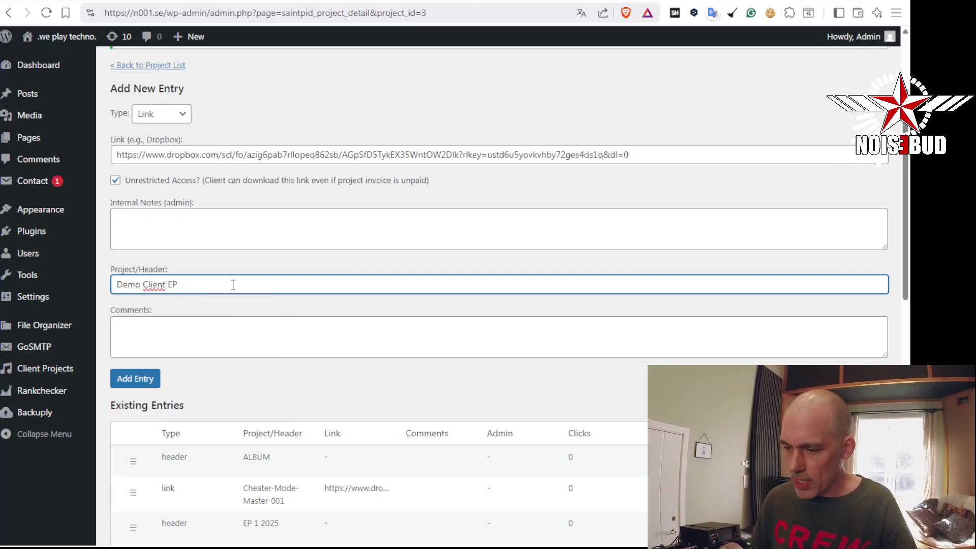
text(2025)
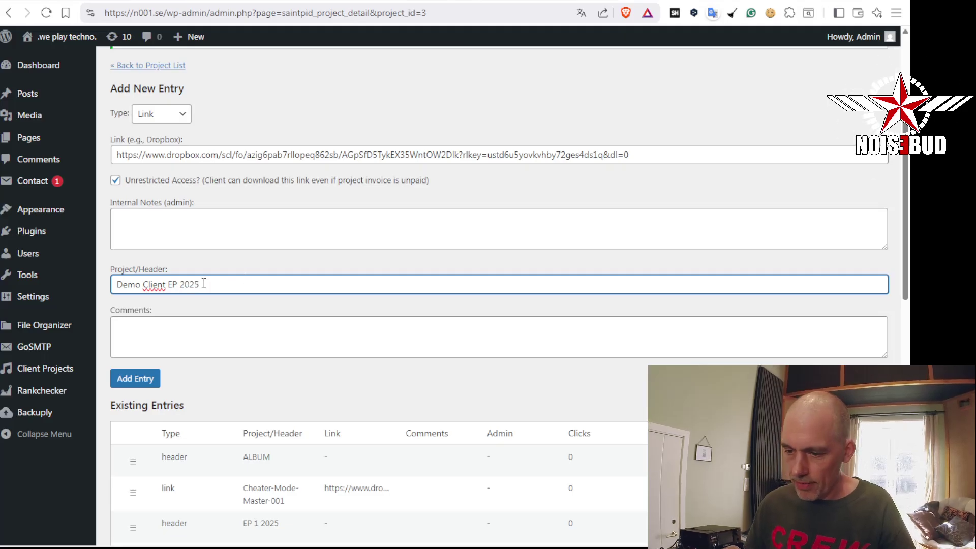
key(BackSpace)
key(BackSpace)
text(Albu)
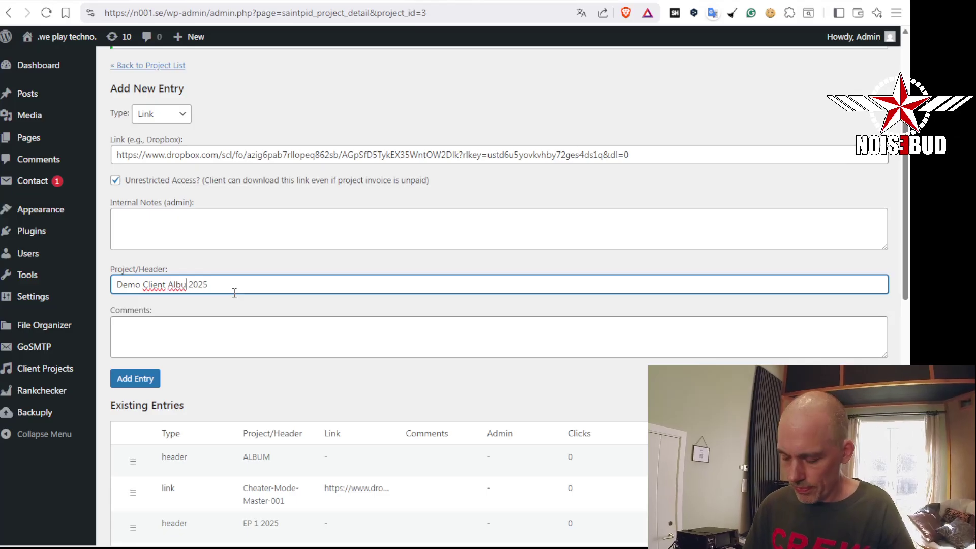
text(m)
Comment the entry 'Master 001', add it, and move it under the ALBUM header
click(239, 336)
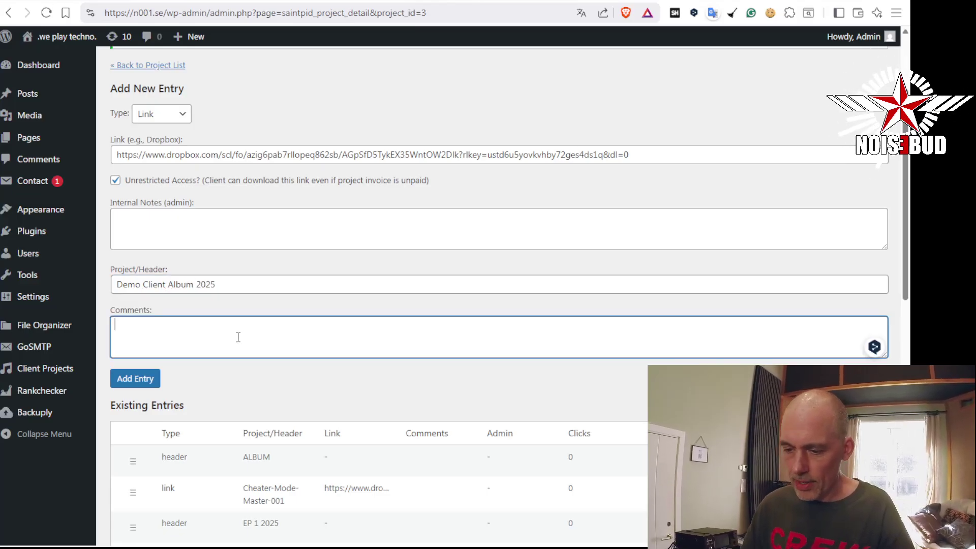
text(Master 001)
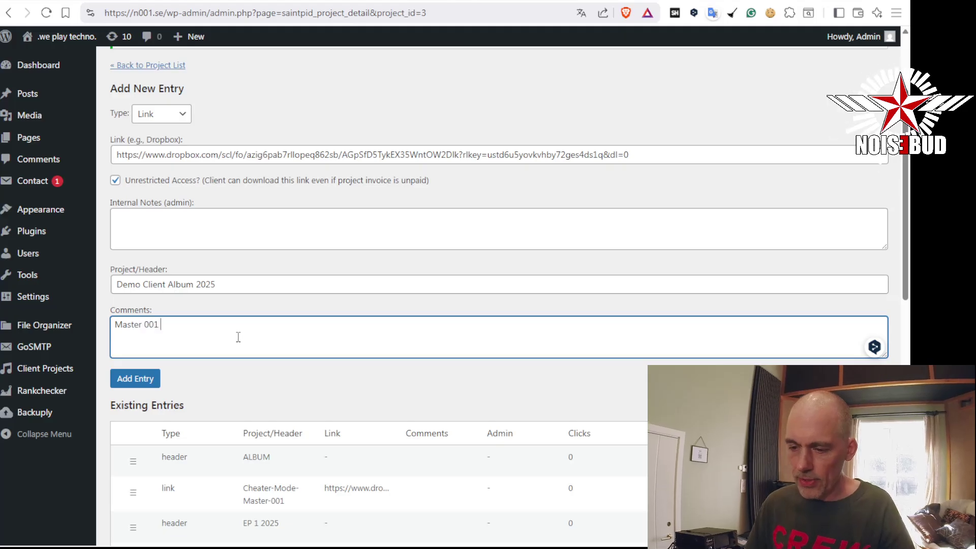
click(150, 377)
scroll(231, 342, down, 7)
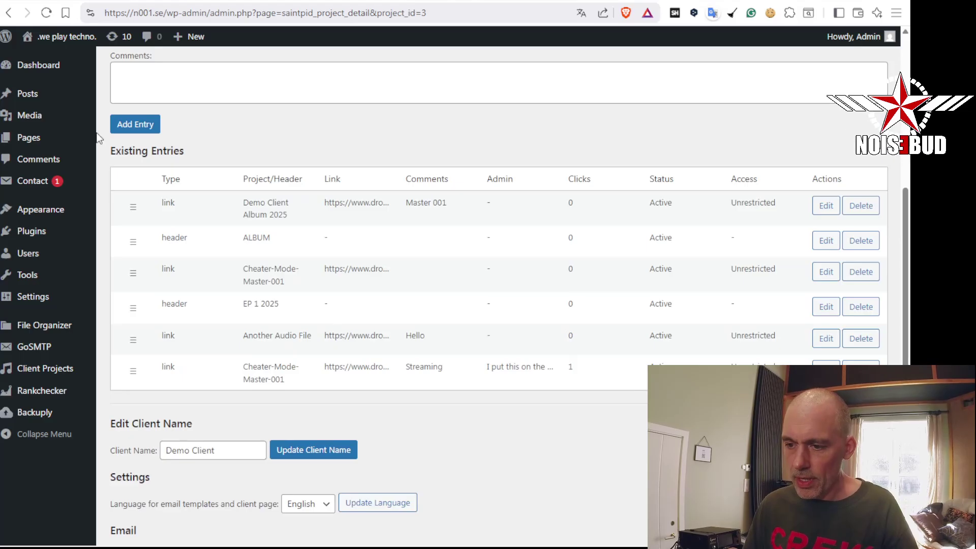
drag(141, 197, 127, 239)
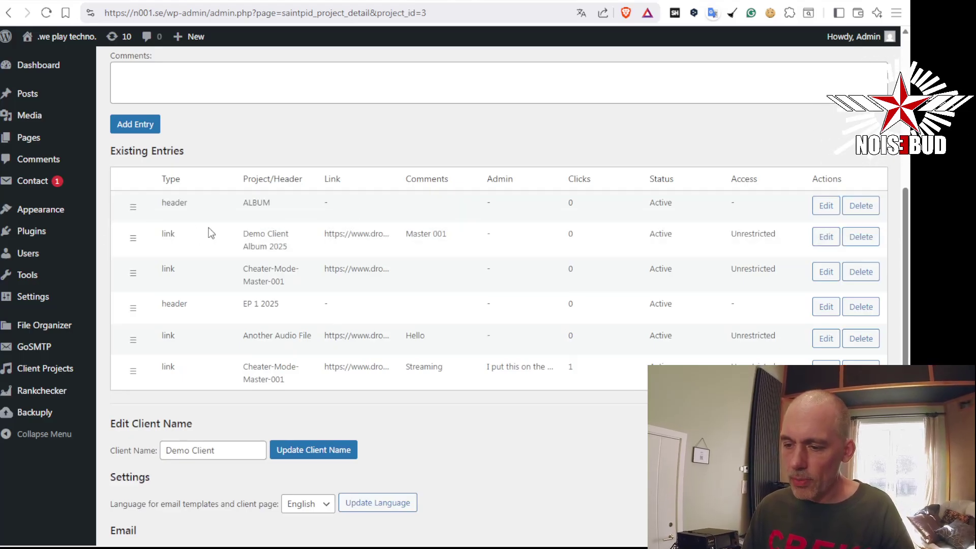
scroll(209, 229, up, 5)
Add a Separator entry and drag it into place before EP 1 2025
click(172, 113)
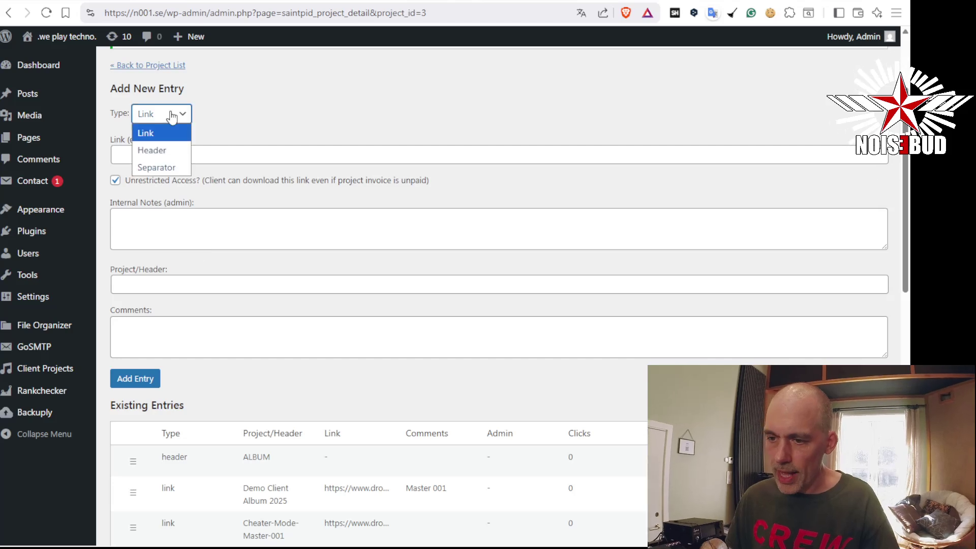
click(173, 168)
click(145, 243)
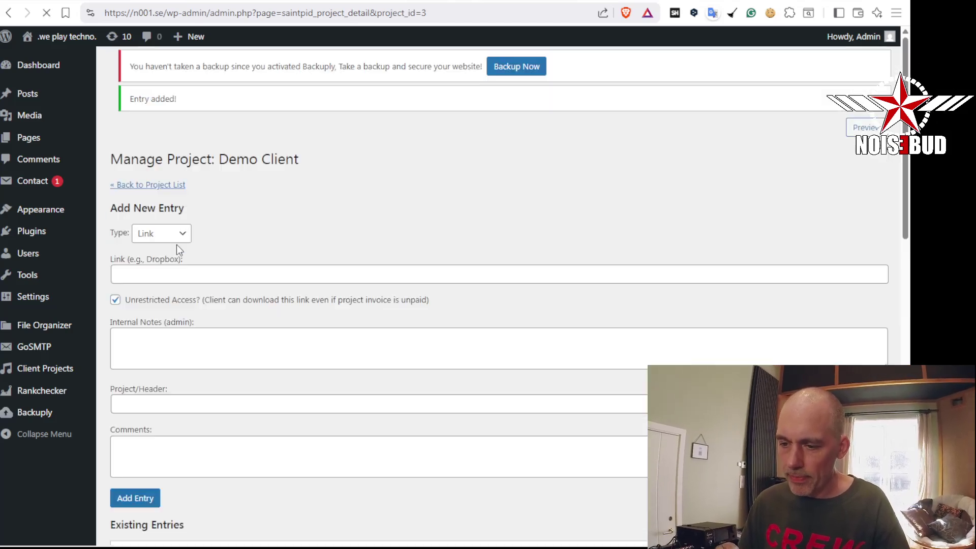
scroll(219, 249, down, 7)
drag(133, 202, 130, 306)
Preview the Demo Client page showing ALBUM and EP 1 2025 groups divided by a separator
scroll(593, 353, up, 6)
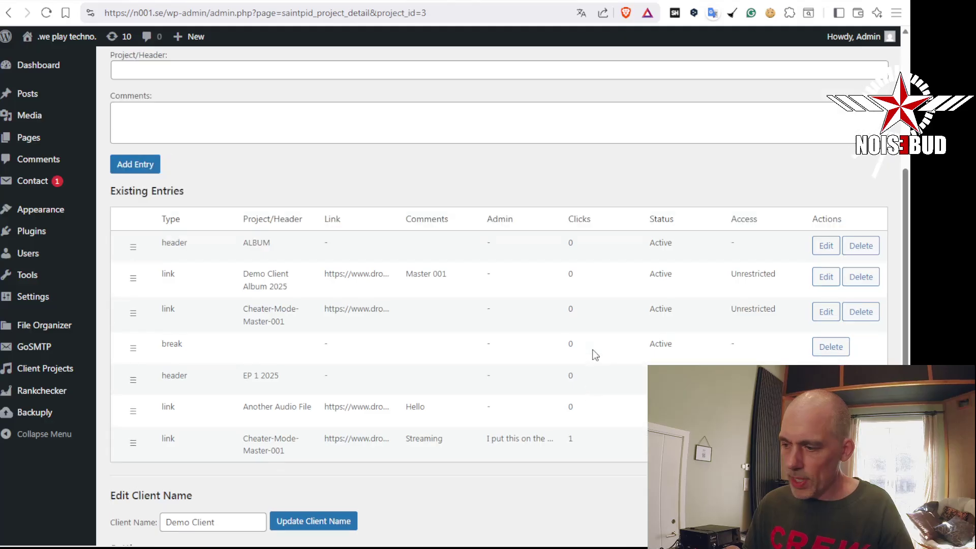
scroll(844, 153, up, 2)
click(867, 62)
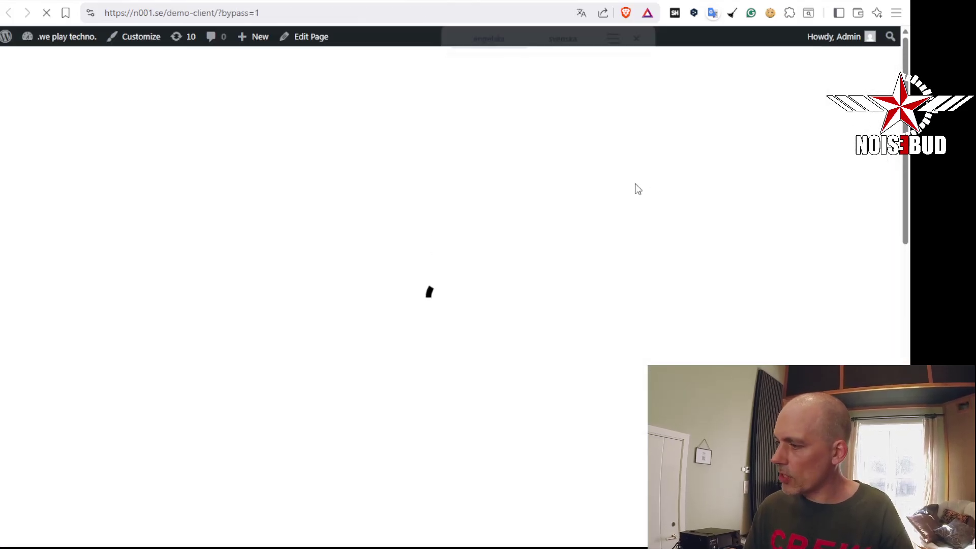
scroll(336, 292, down, 8)
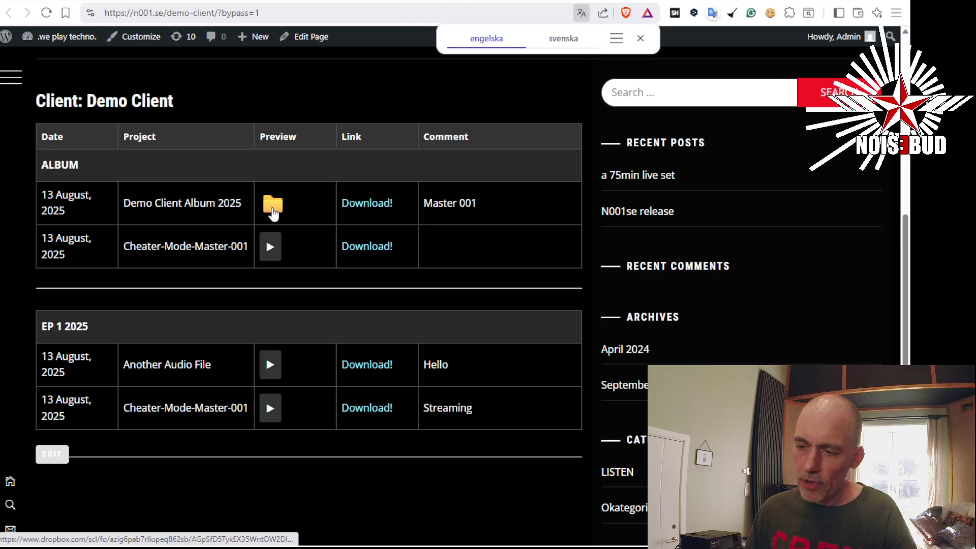
click(274, 203)
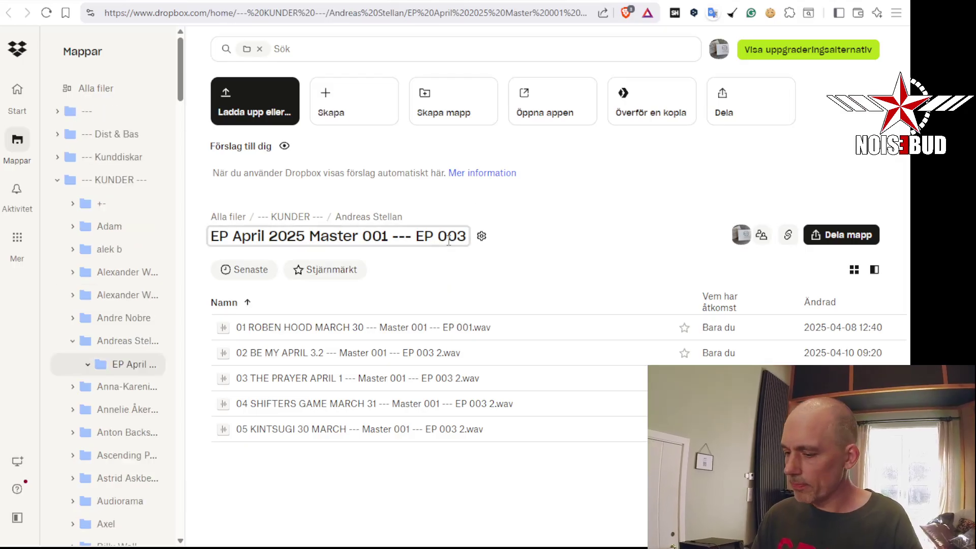
click(763, 1)
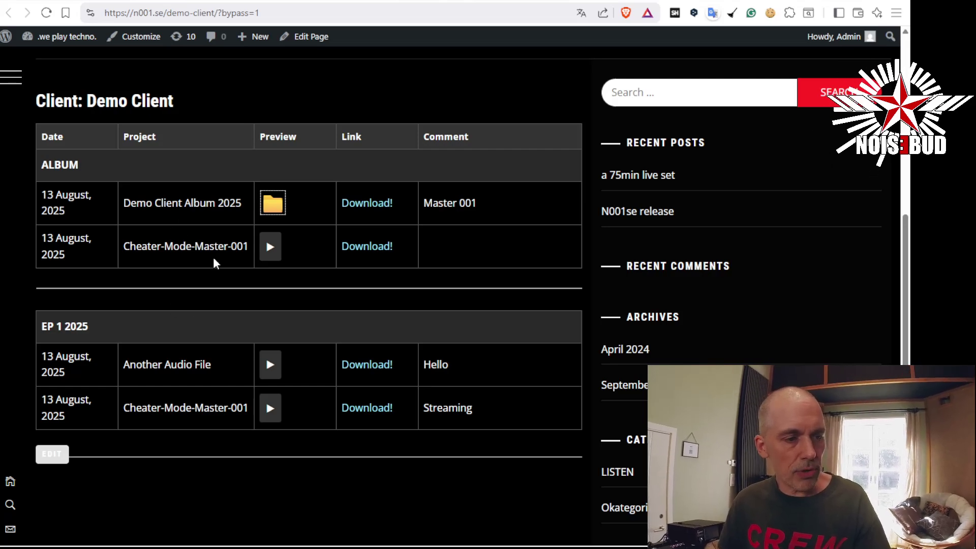
Tick 'Marked as old?' on the Cheater-Mode-Master-001 Streaming entry and save
scroll(327, 290, up, 2)
scroll(337, 288, down, 3)
scroll(337, 287, up, 2)
scroll(339, 289, down, 2)
scroll(339, 289, up, 2)
scroll(330, 290, down, 2)
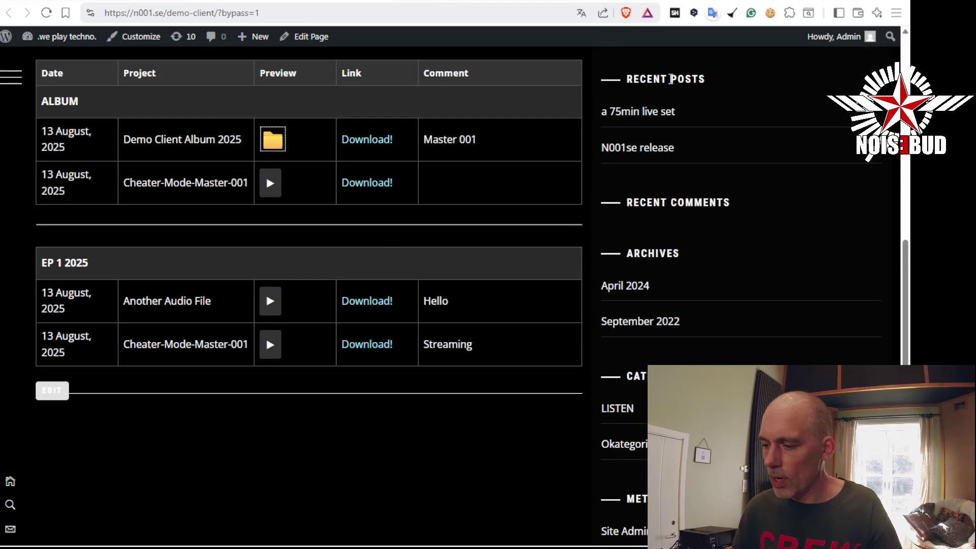
click(738, 1)
scroll(544, 254, down, 8)
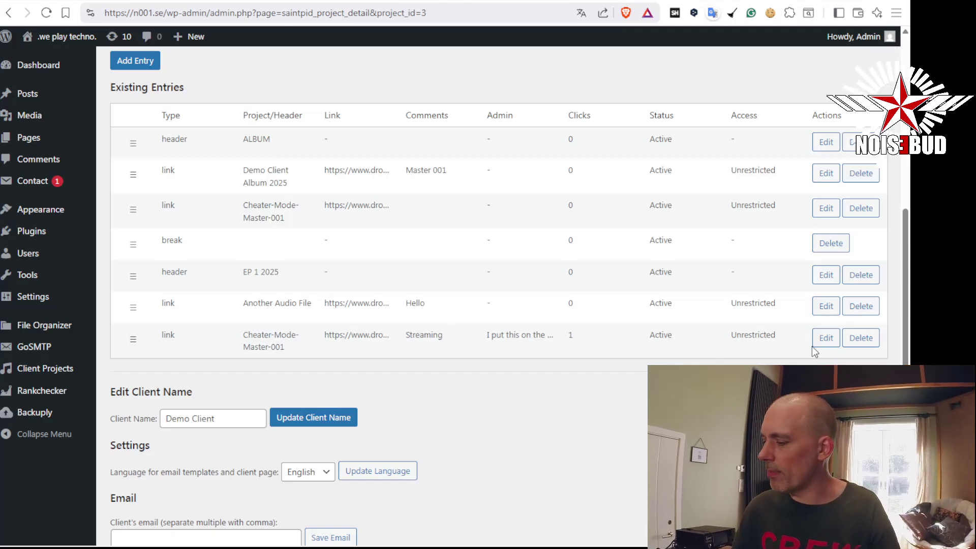
click(826, 339)
click(328, 287)
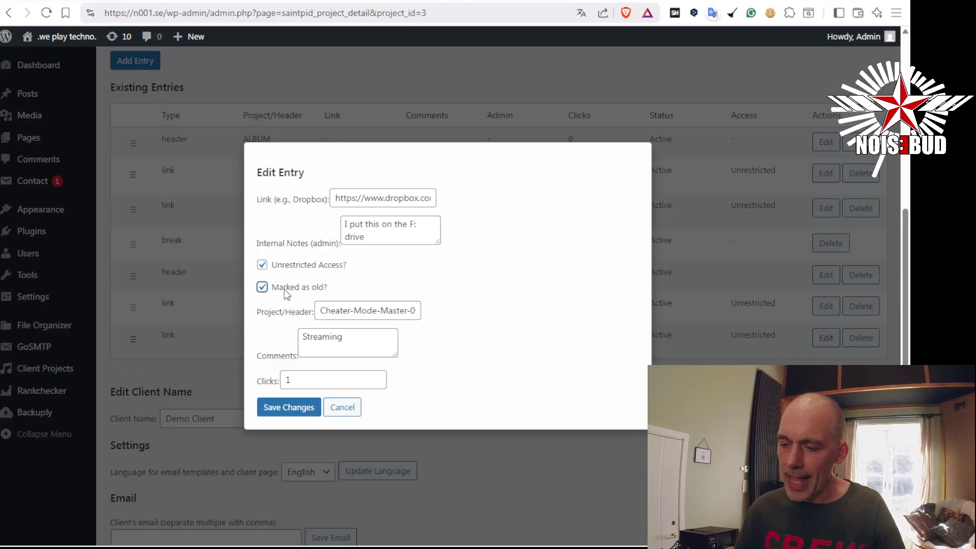
click(308, 403)
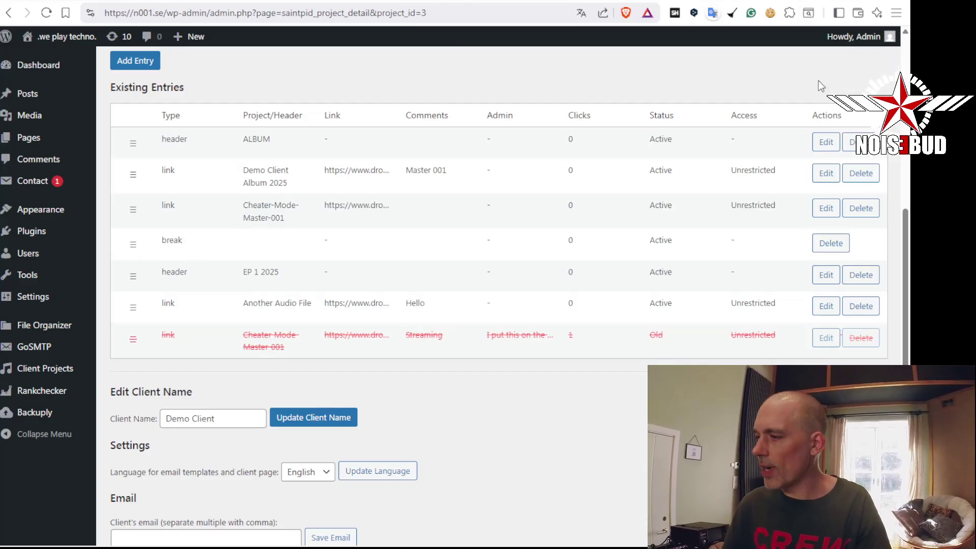
Reload the client page to see the Streaming entry struck through, then return to admin
click(763, 1)
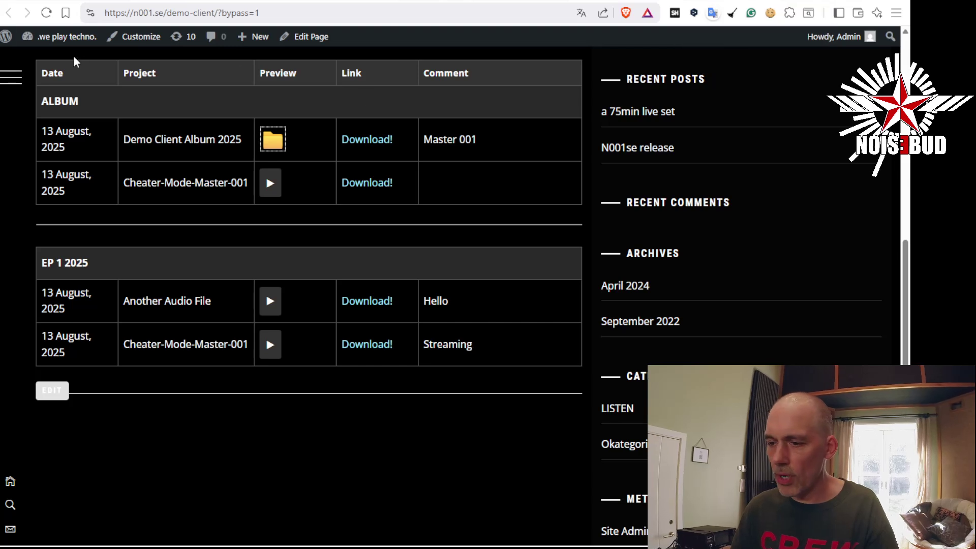
click(47, 12)
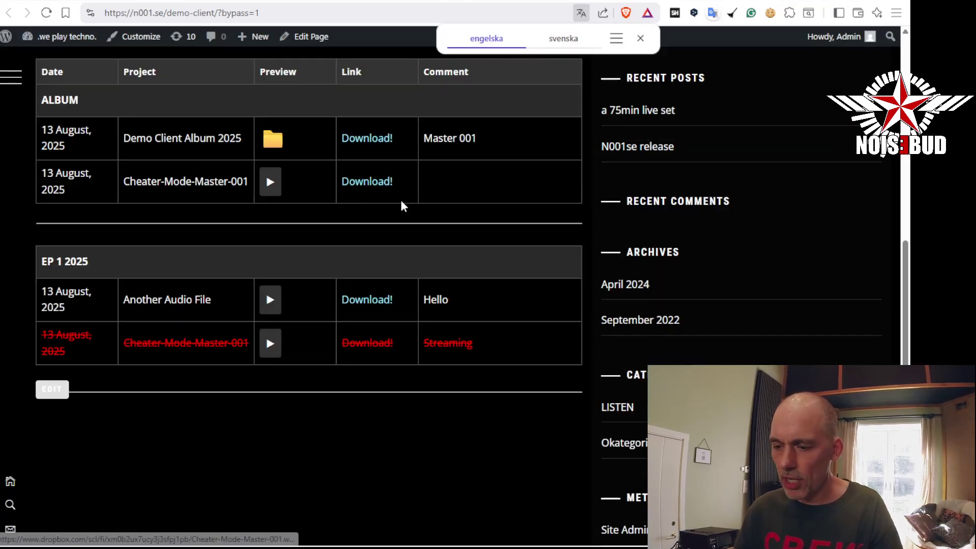
scroll(408, 230, up, 1)
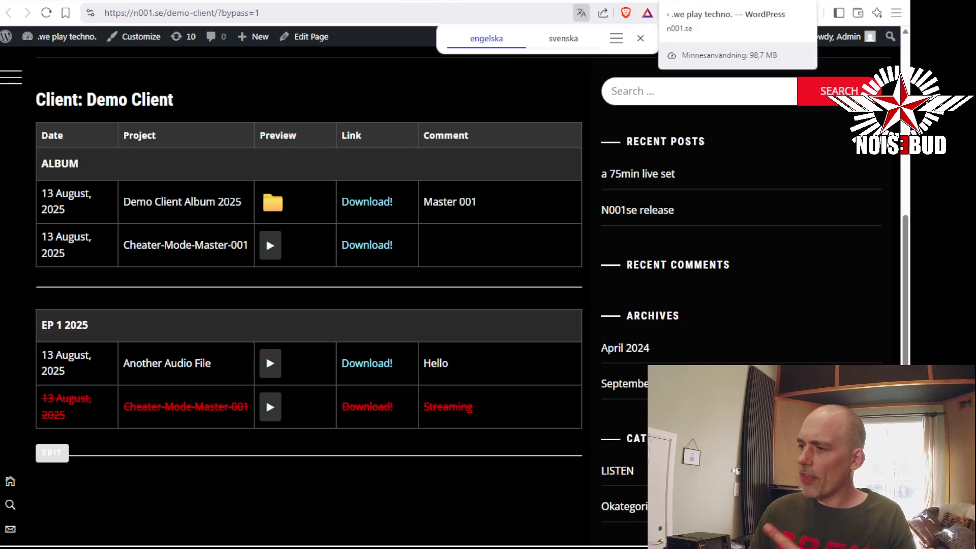
click(707, 1)
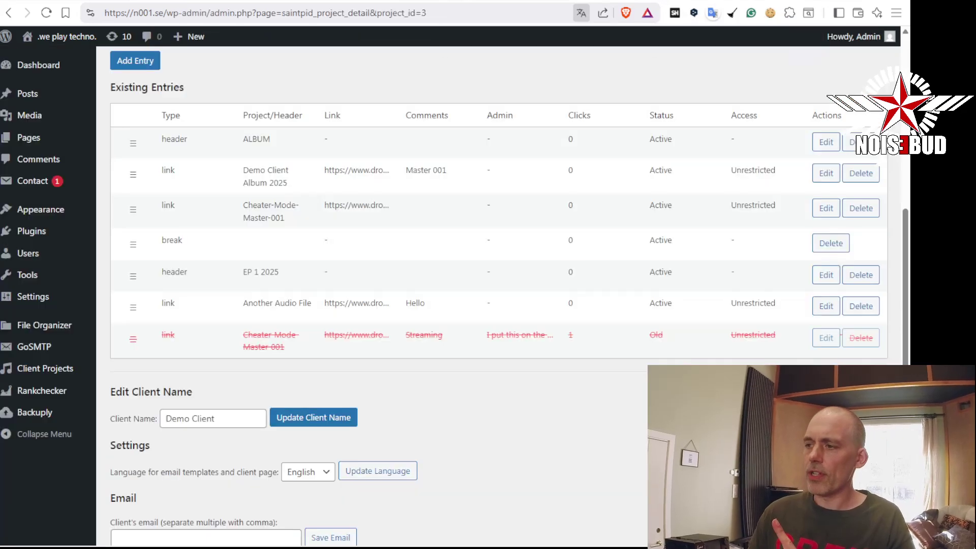
Untick 'Unrestricted Access?' on Another Audio File, save, and reload the client page to see it locked
click(827, 306)
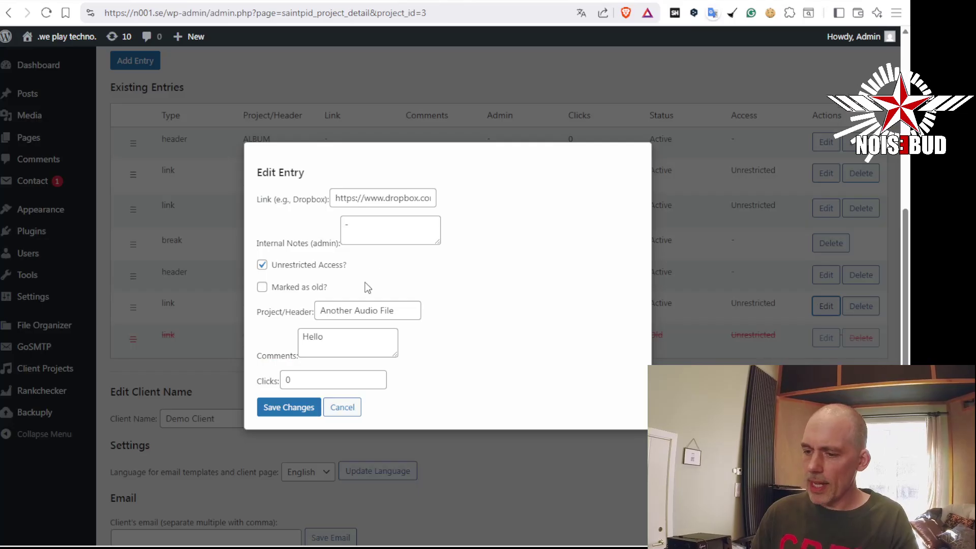
click(304, 268)
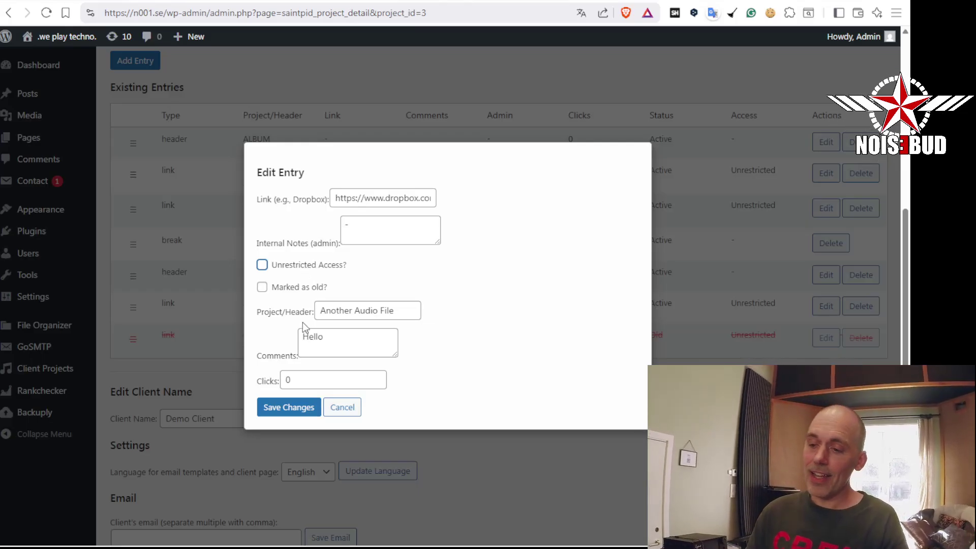
click(301, 408)
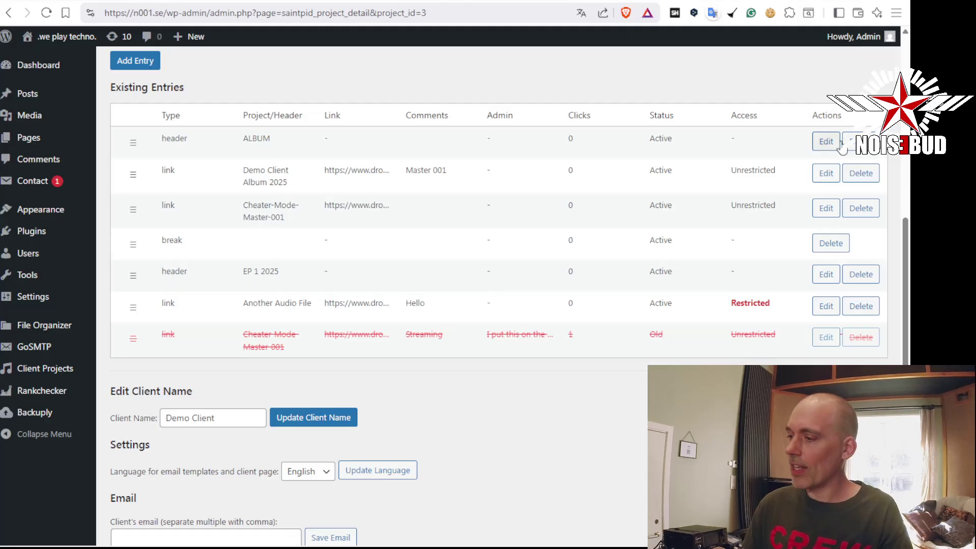
scroll(843, 147, up, 4)
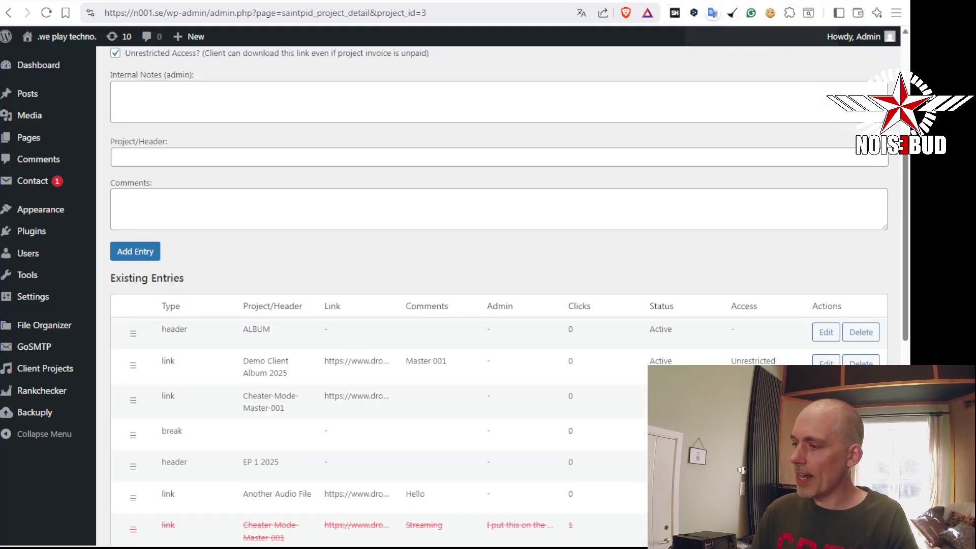
click(404, 1)
click(47, 13)
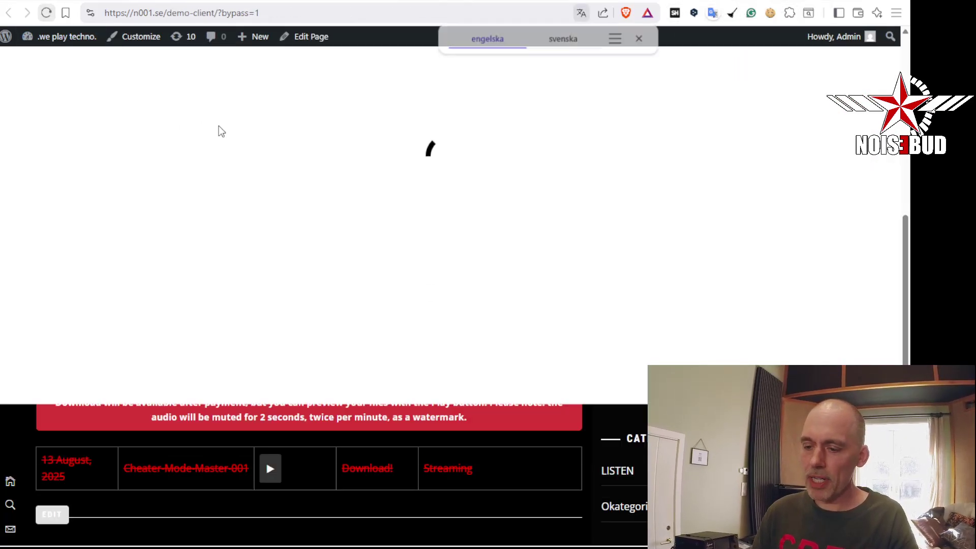
scroll(269, 246, down, 1)
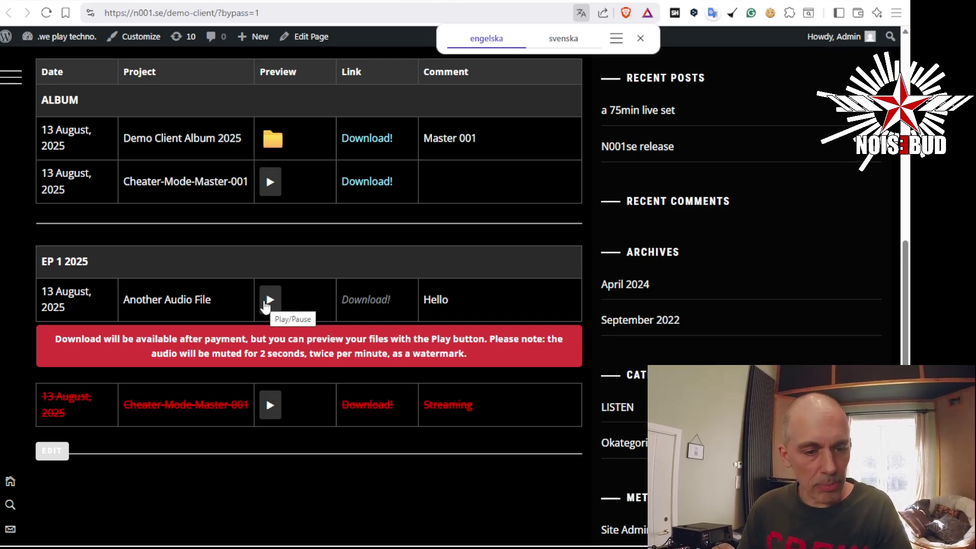
Play the Another Audio File preview, seek forward twice, and pause it at 0:29
click(265, 305)
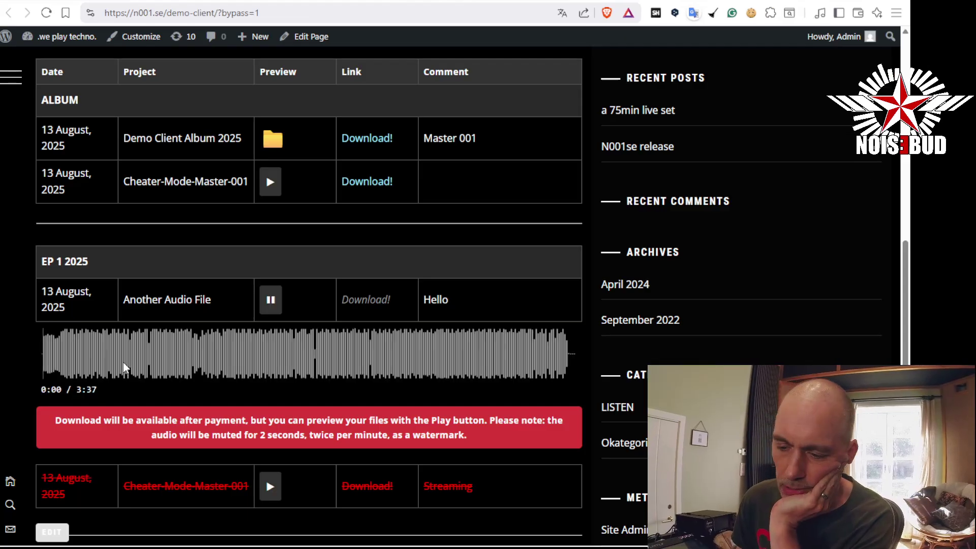
click(97, 360)
click(115, 359)
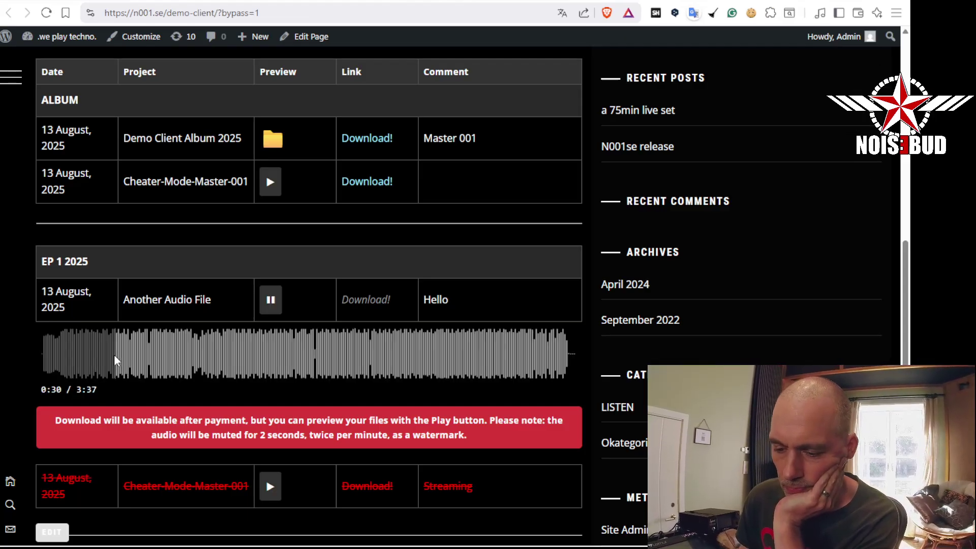
click(271, 300)
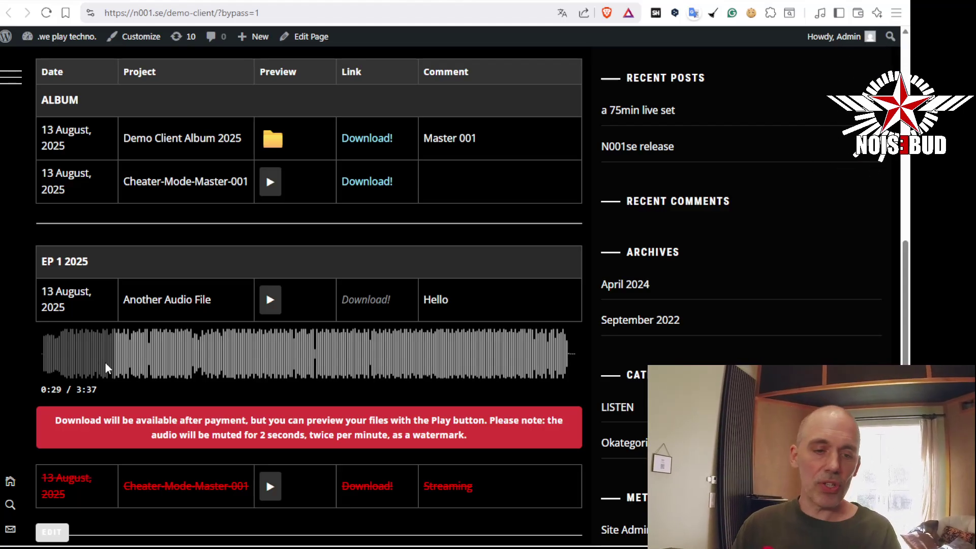
Give the Another Audio File entry in Demo Client unrestricted access and save it
click(732, 4)
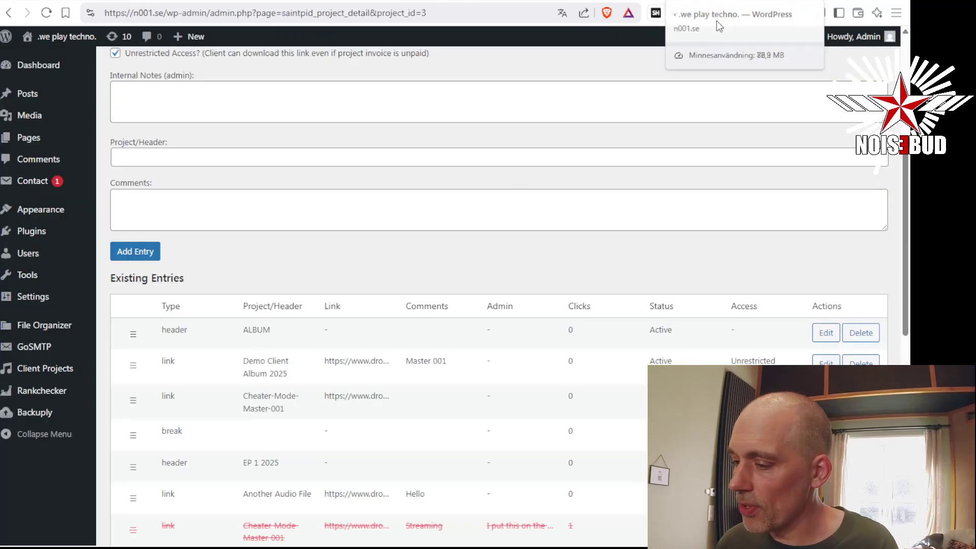
scroll(466, 263, down, 3)
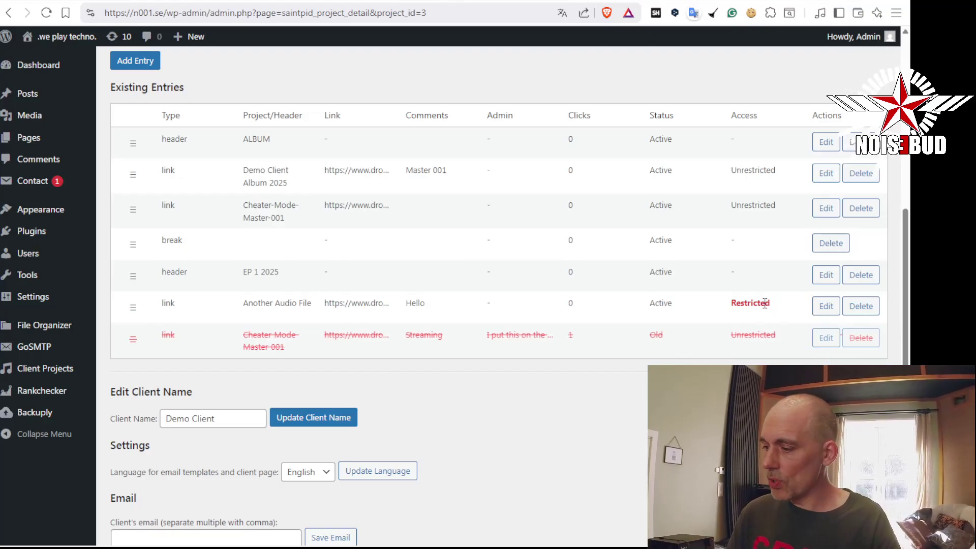
double_click(765, 304)
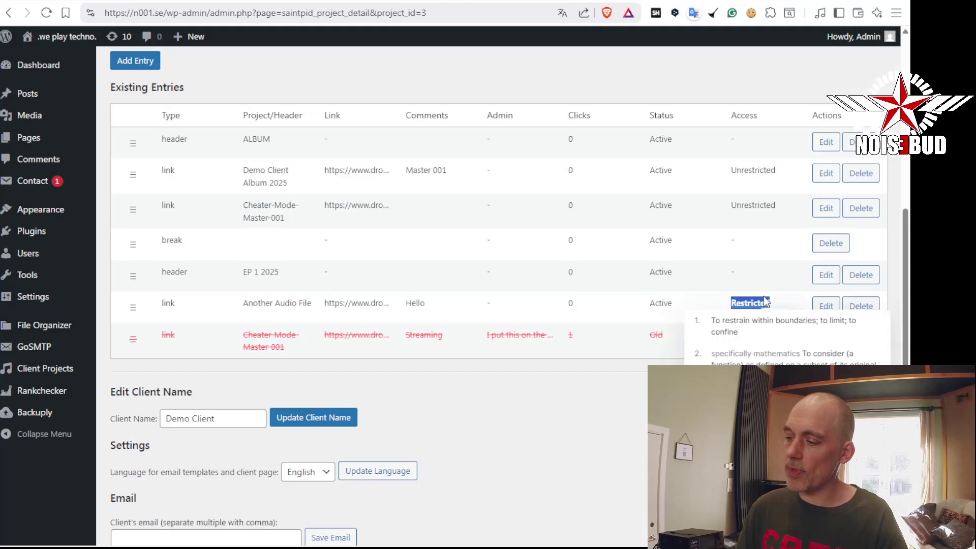
click(826, 306)
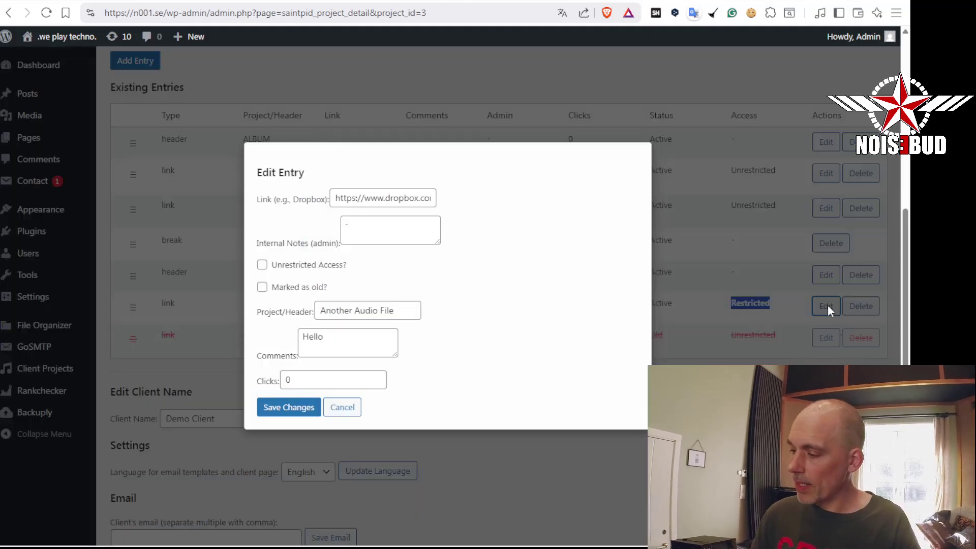
click(302, 267)
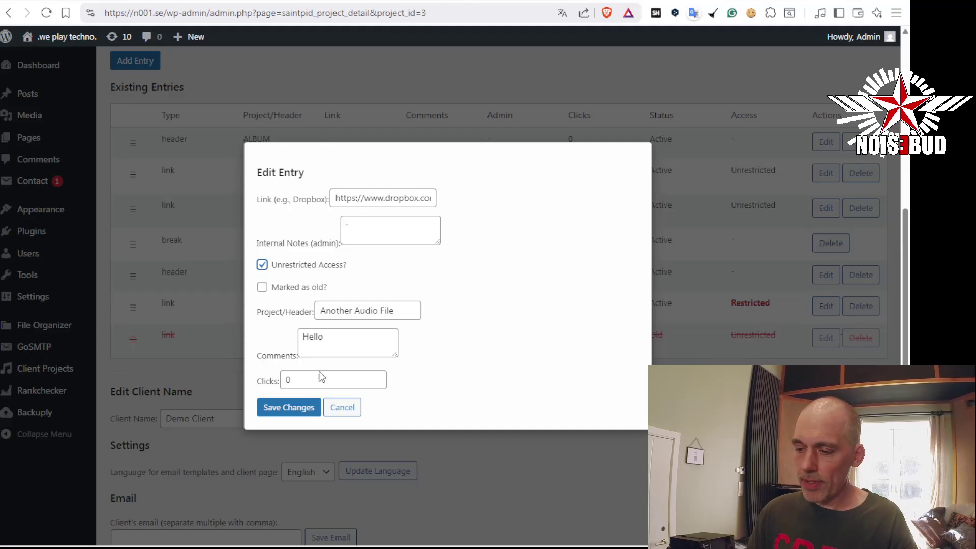
click(295, 410)
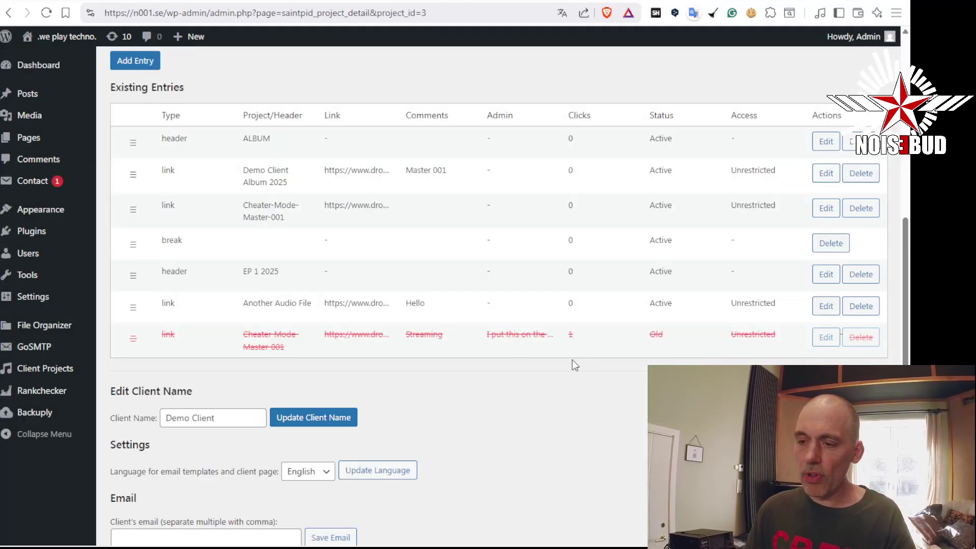
Test the Unrestricted Access option for new entries, leaving it turned on
scroll(584, 354, up, 8)
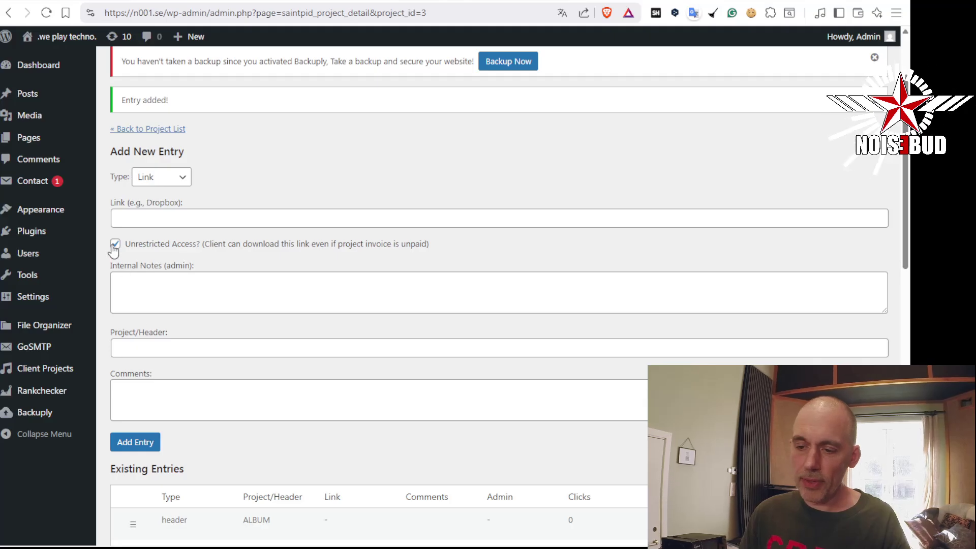
click(115, 247)
click(115, 247)
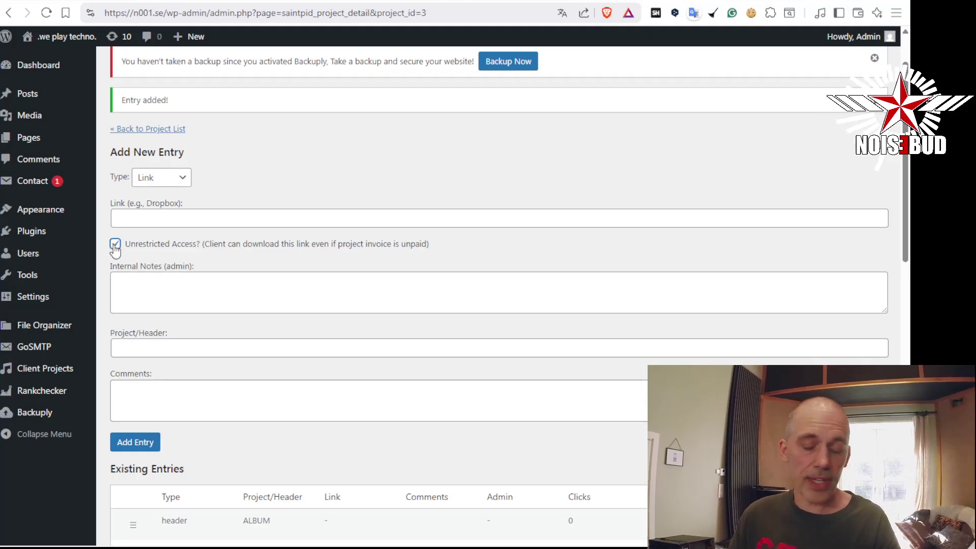
click(205, 245)
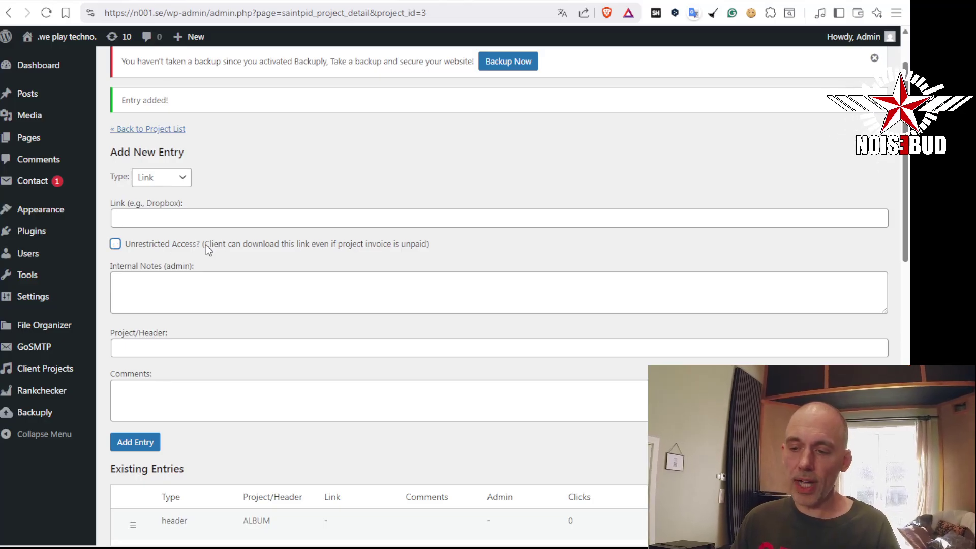
click(117, 244)
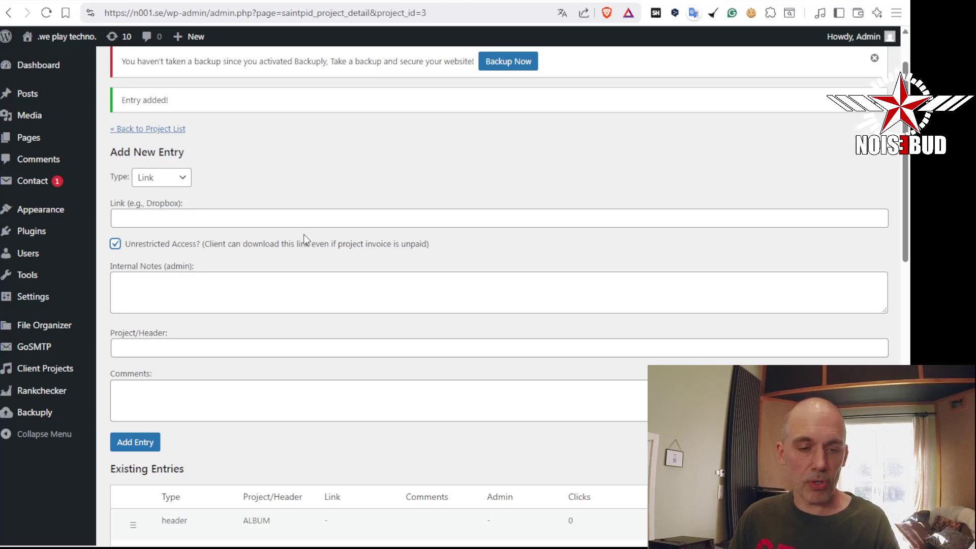
scroll(361, 279, down, 5)
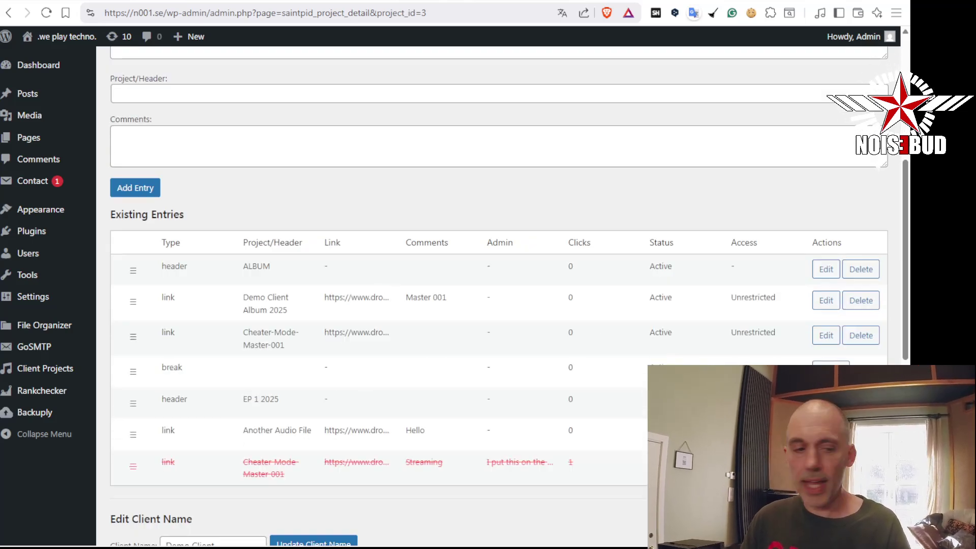
Try the Cheater-Mode-Master-001 access checkbox, cancel without changes, and refresh the project page
click(828, 336)
click(324, 265)
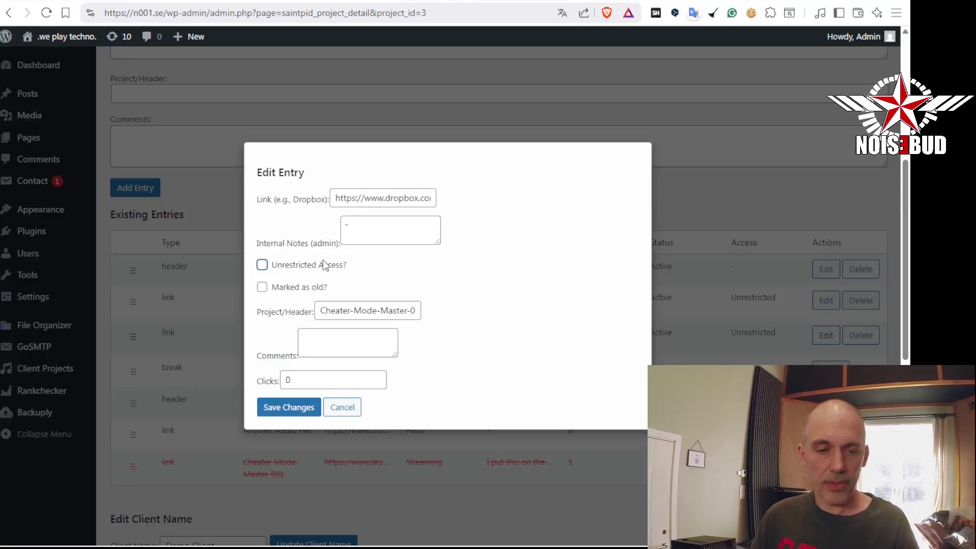
double_click(324, 266)
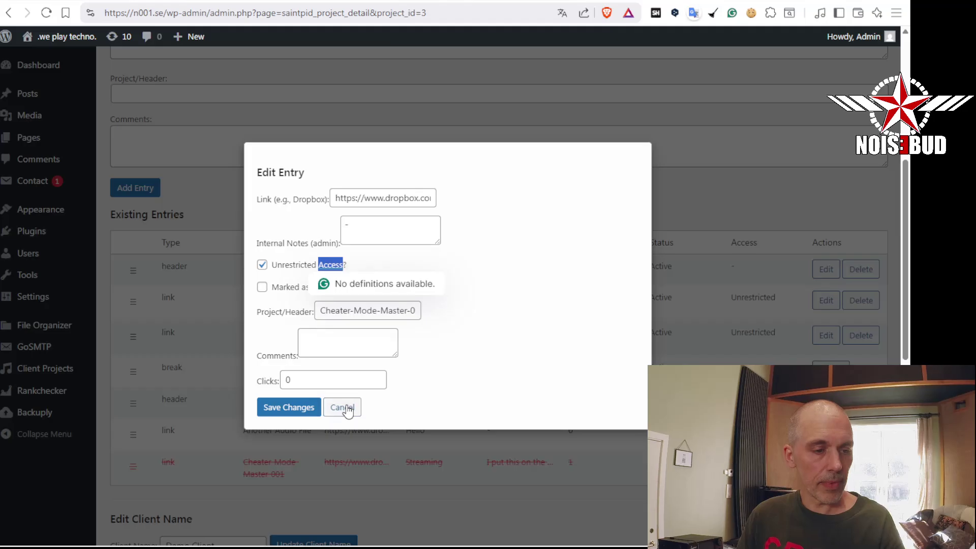
click(347, 409)
scroll(690, 158, down, 2)
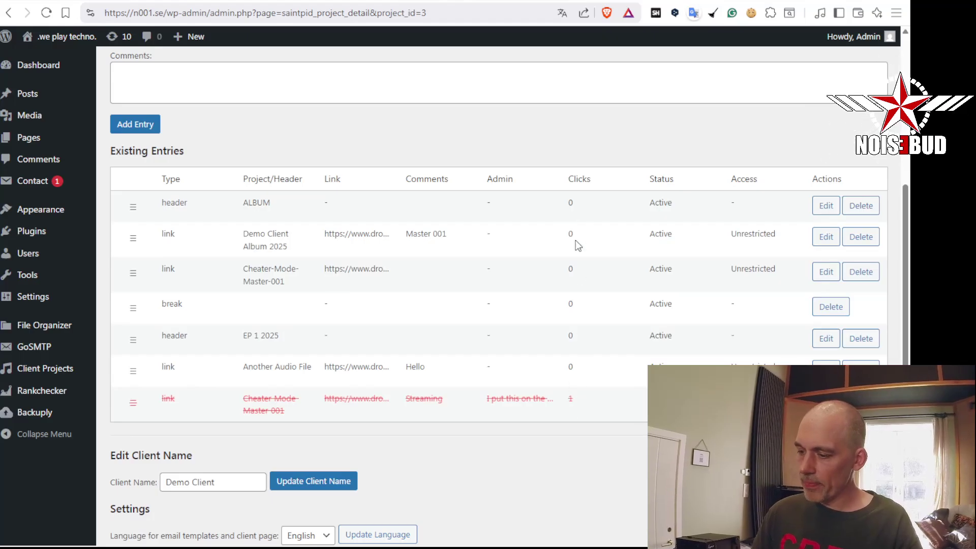
key(F5)
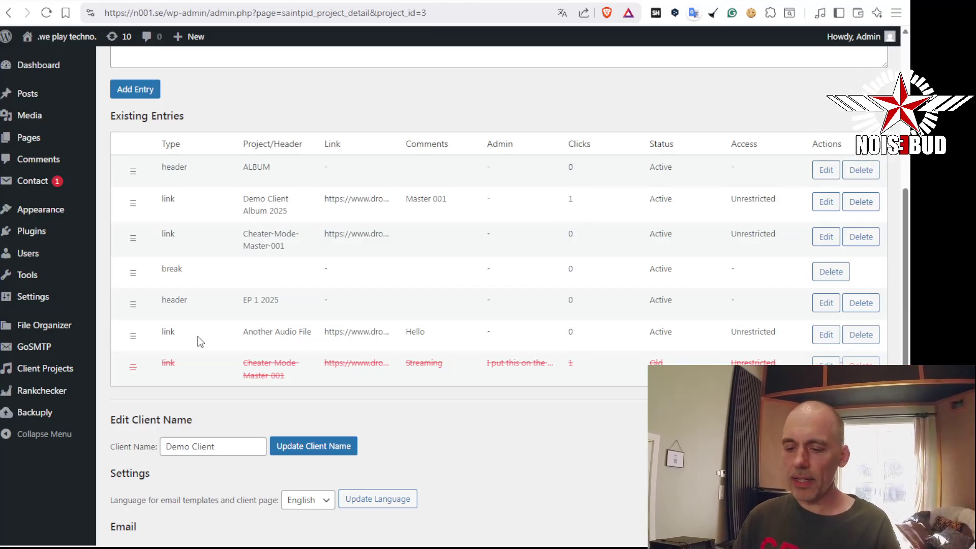
View Demo Client's plays and downloads in the Click Log, then return to the Demo Client project
mouse_move(75, 370)
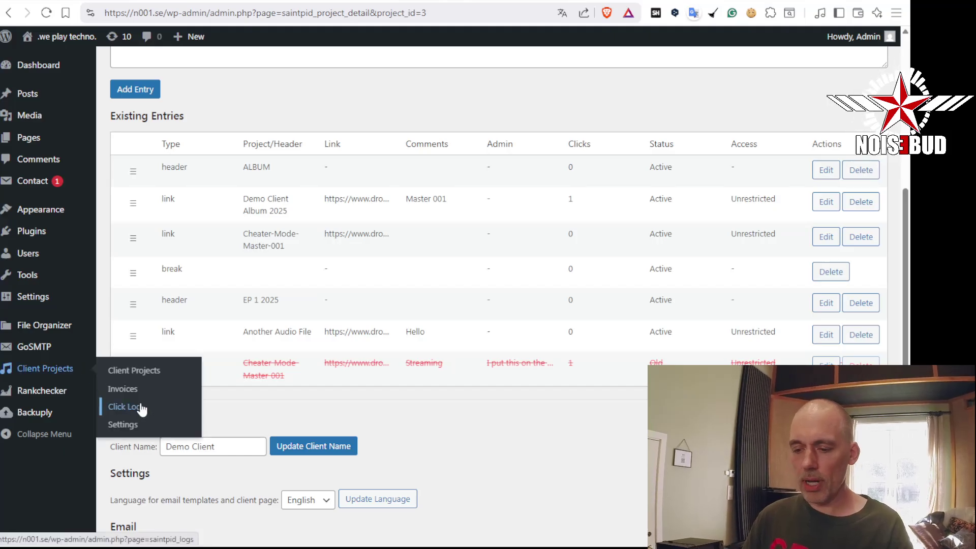
click(138, 407)
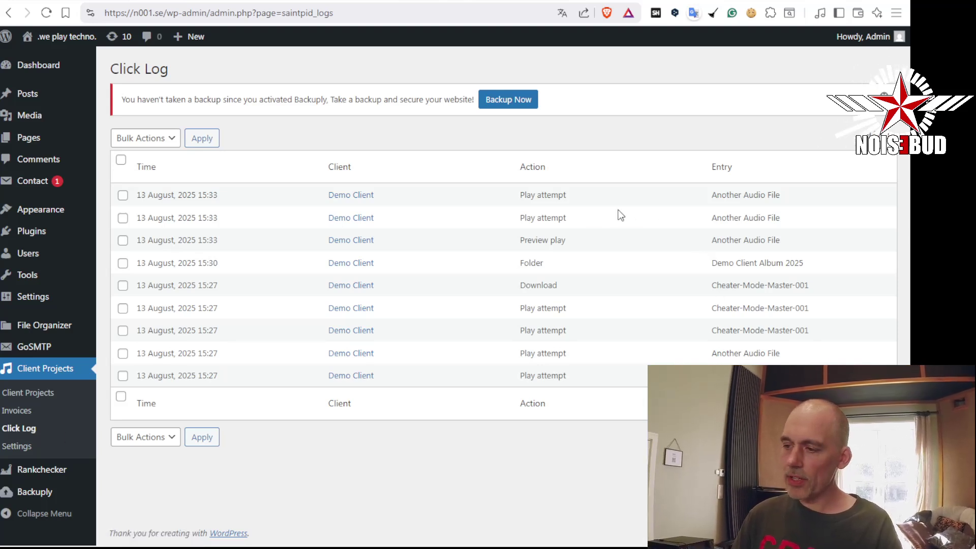
drag(135, 196, 220, 203)
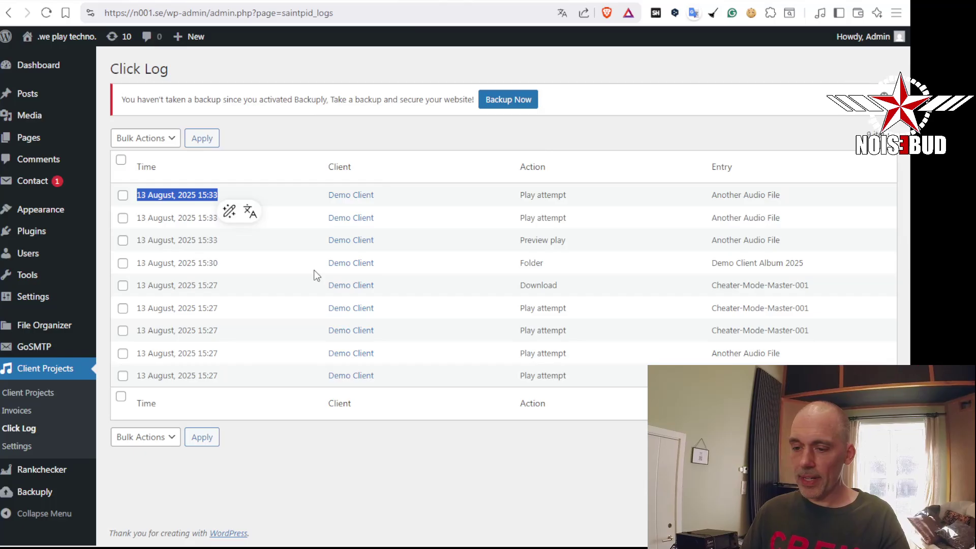
click(356, 197)
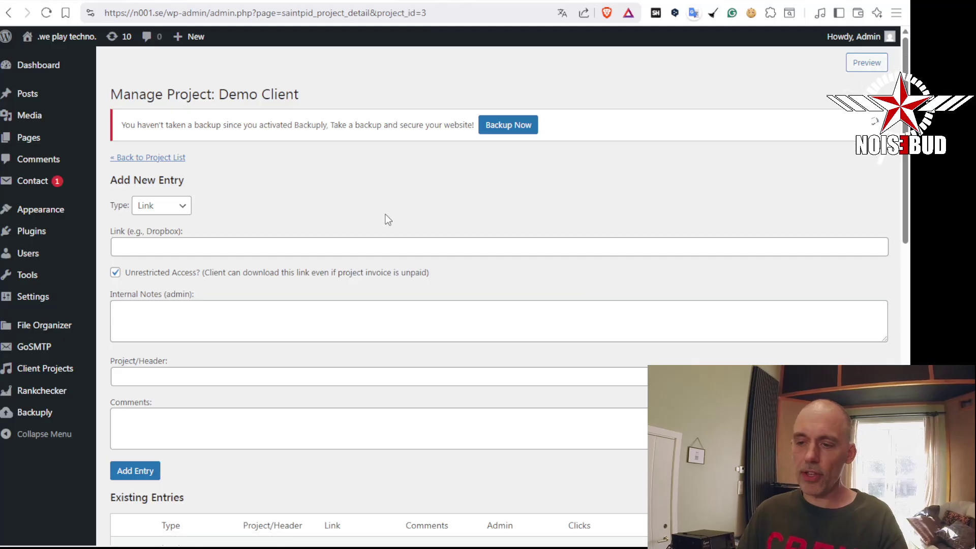
Scroll through the Demo Client project page to review its entries
scroll(385, 214, down, 4)
scroll(386, 214, down, 10)
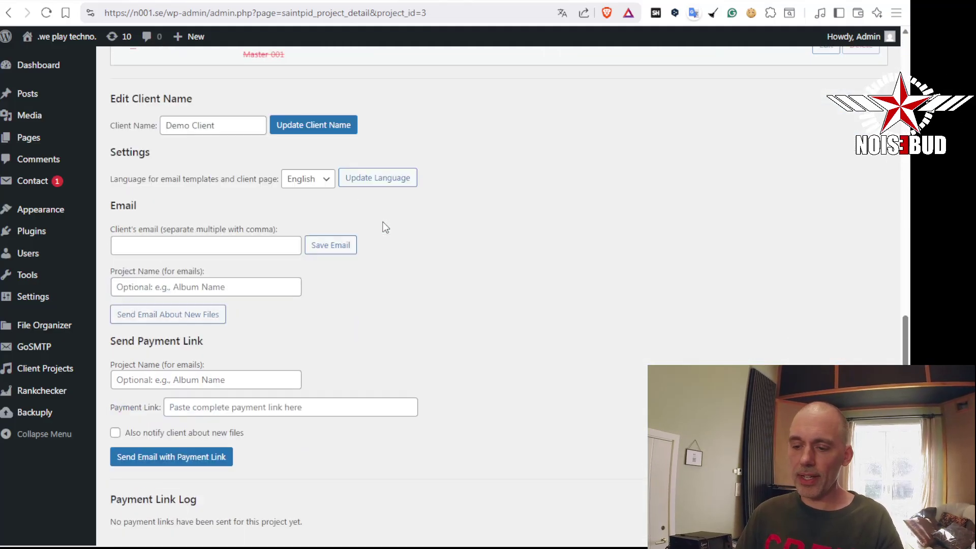
scroll(404, 271, up, 6)
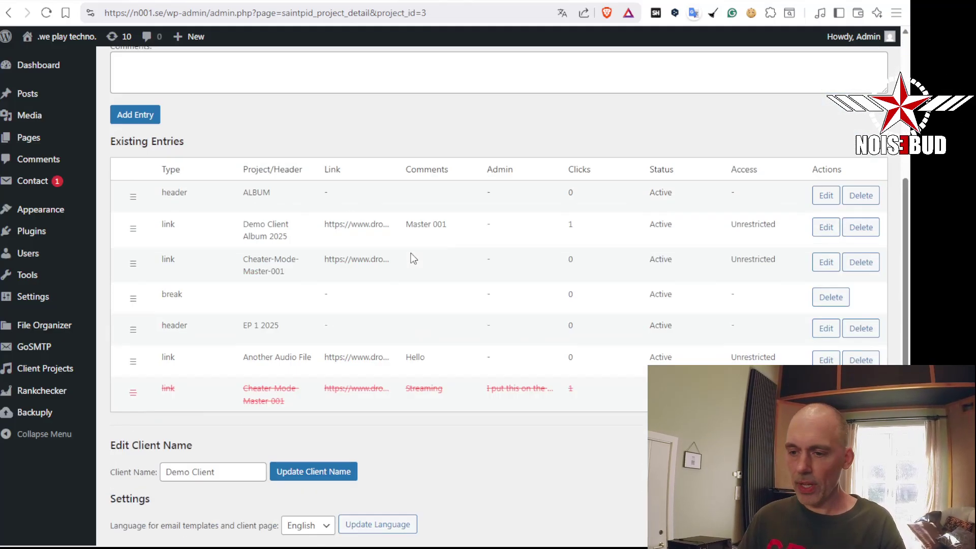
scroll(409, 257, down, 6)
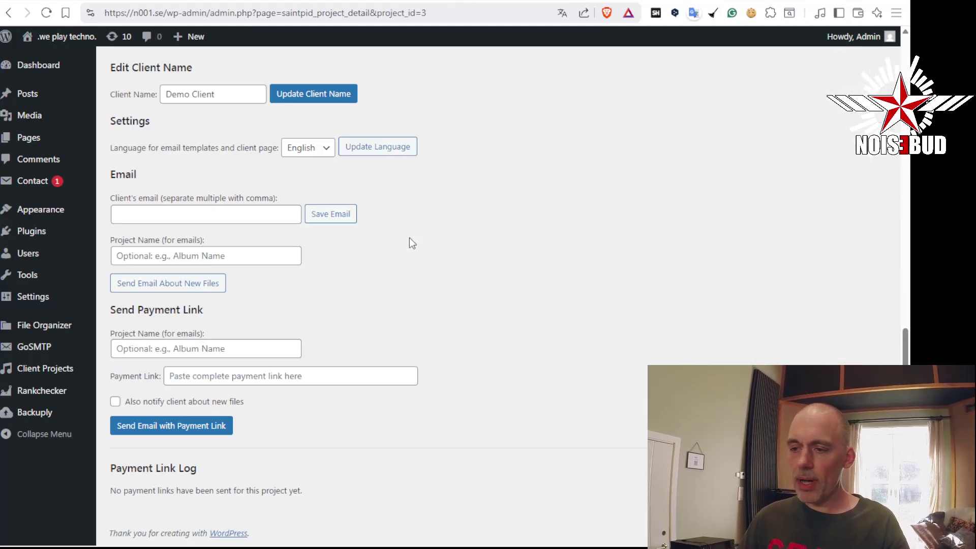
scroll(563, 357, up, 5)
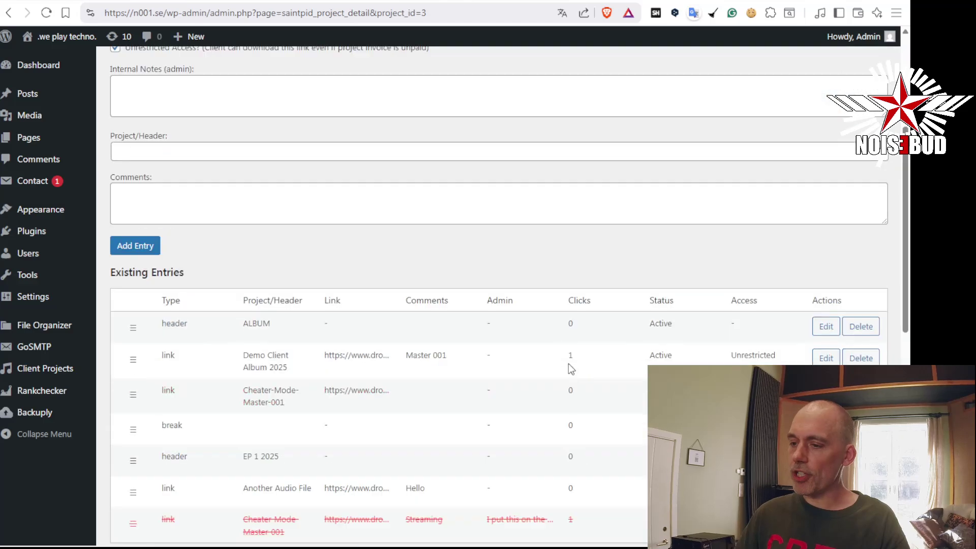
Reload the Demo Client front-end page to confirm Another Audio File is downloadable, then return to admin
key(ctrl+Tab)
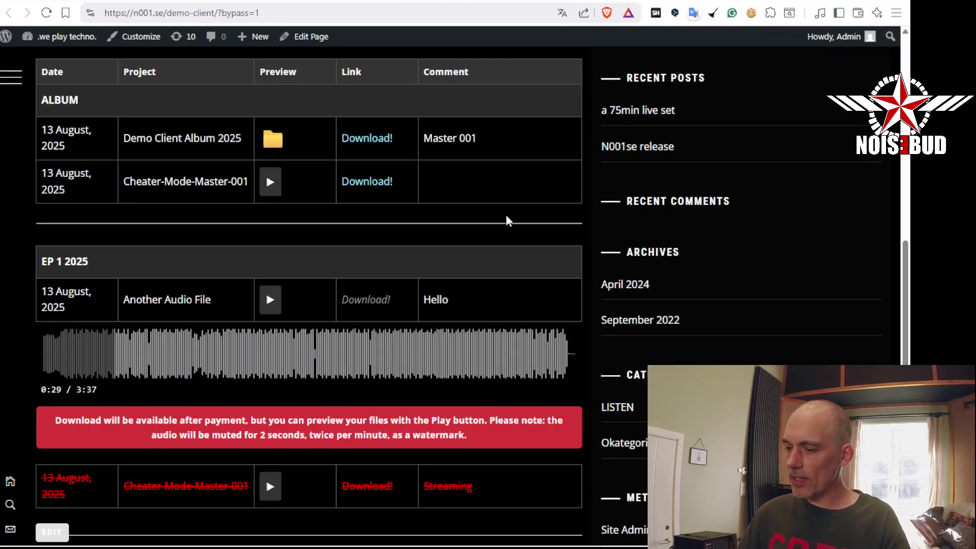
scroll(374, 257, up, 2)
scroll(375, 257, down, 5)
scroll(370, 340, up, 5)
scroll(370, 340, down, 3)
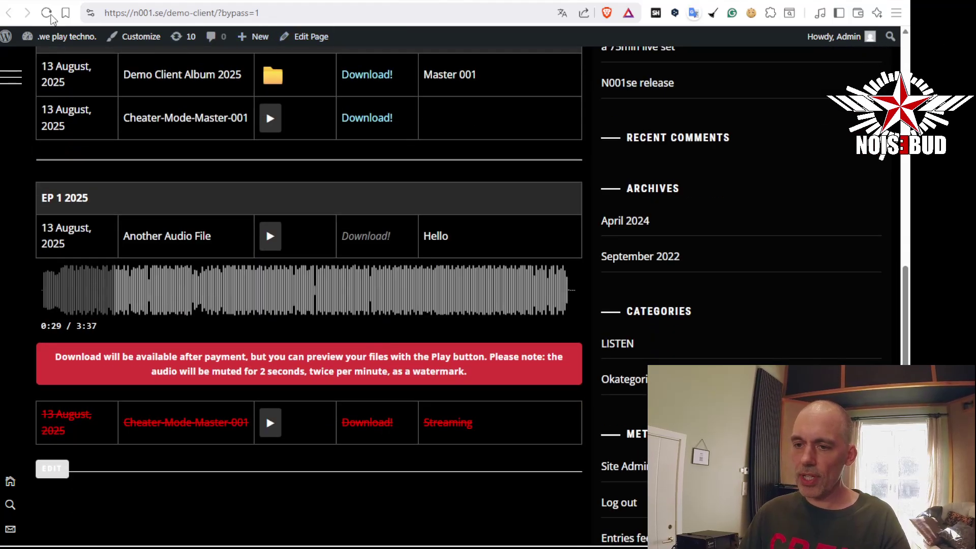
click(47, 13)
scroll(544, 219, up, 6)
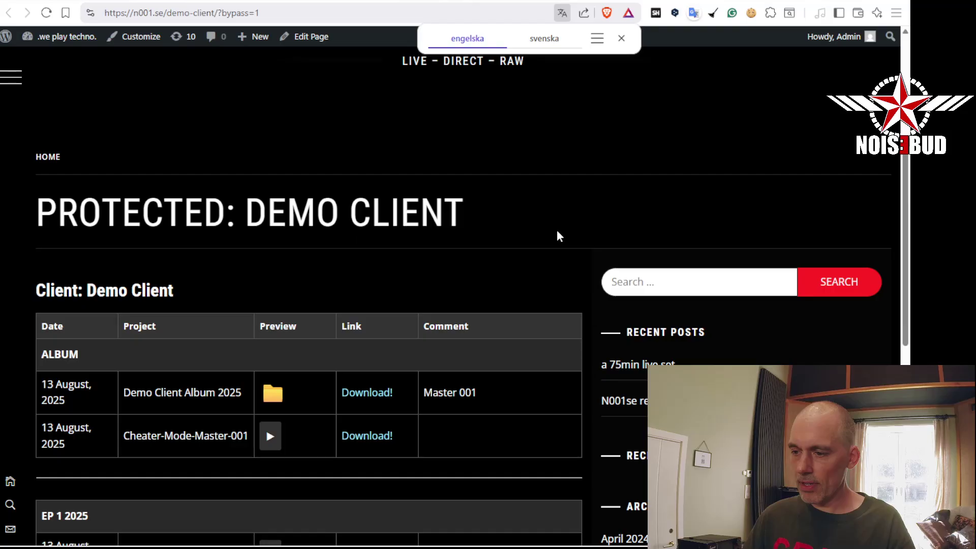
scroll(558, 235, down, 4)
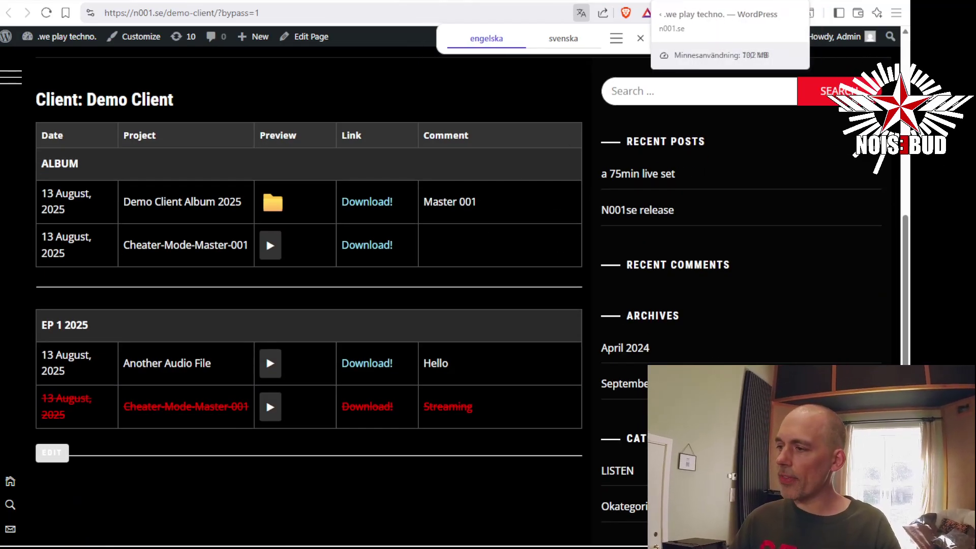
click(681, 3)
scroll(453, 239, down, 6)
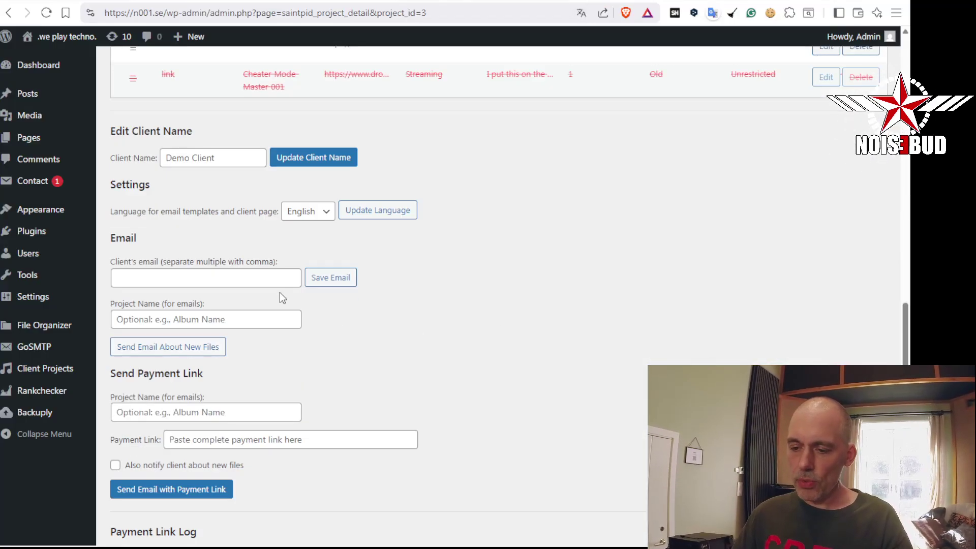
click(219, 277)
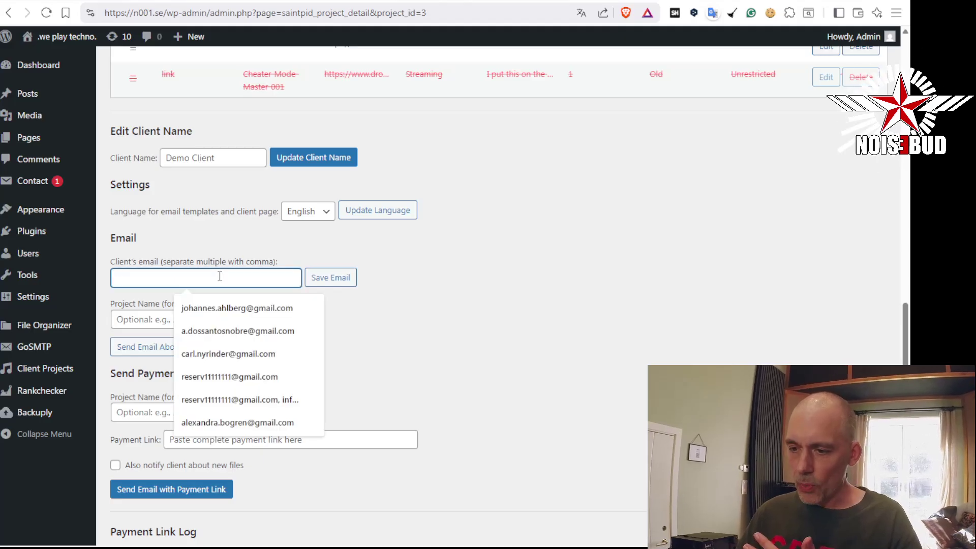
click(247, 378)
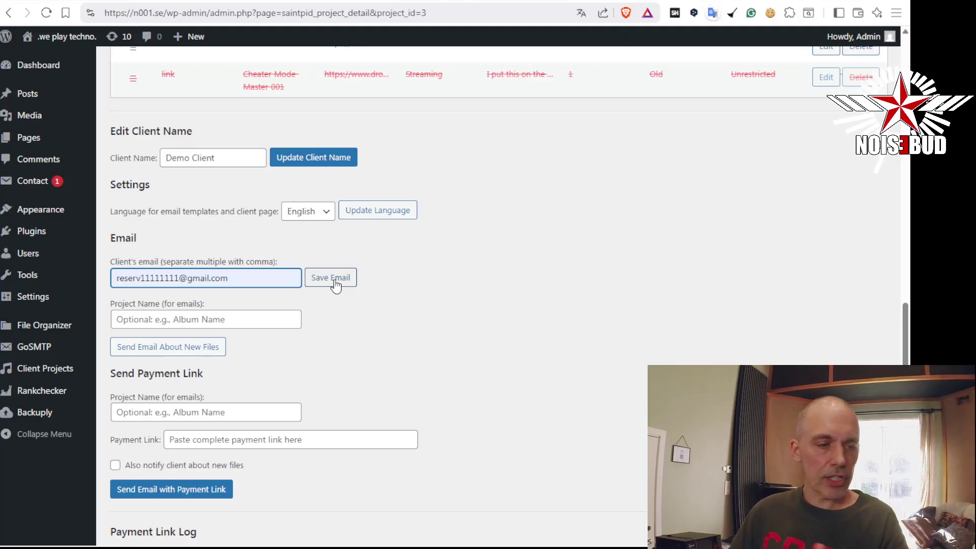
click(335, 285)
Send the new-files email with project name 'Patreon Test Project'
scroll(536, 283, down, 8)
scroll(532, 289, down, 6)
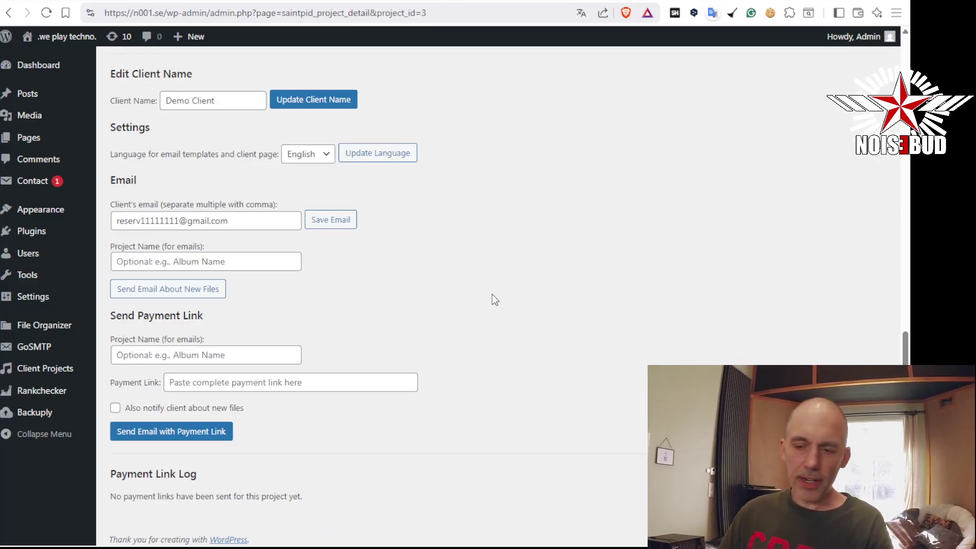
click(258, 263)
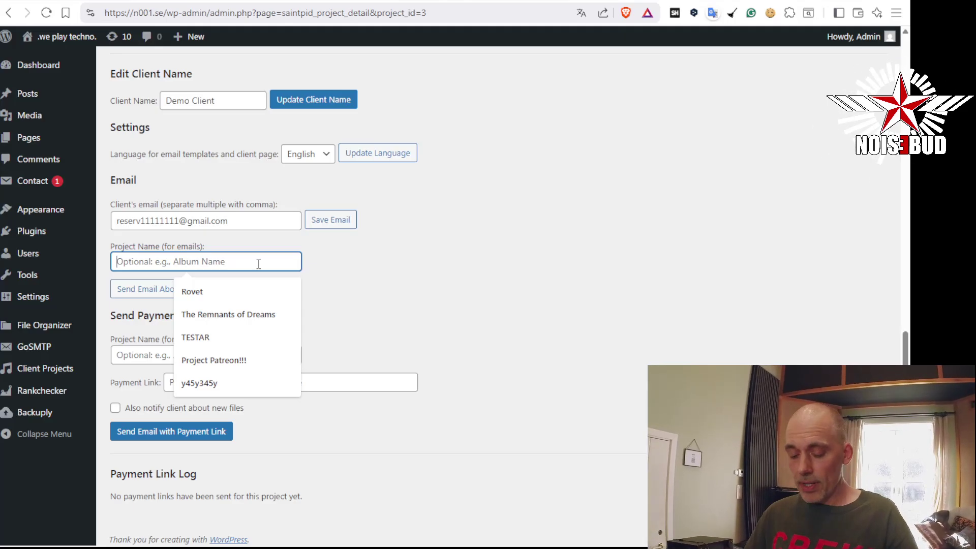
text(patreon )
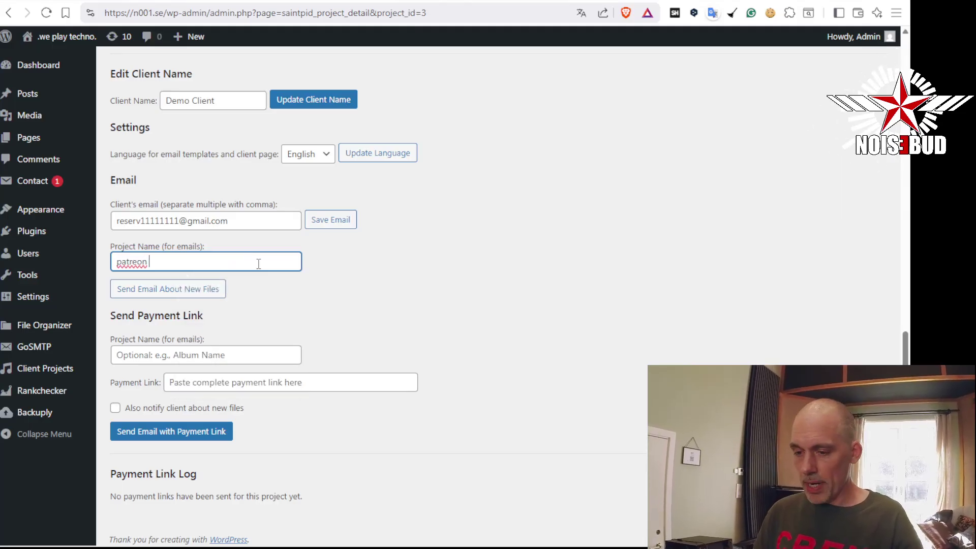
text(Test Proj)
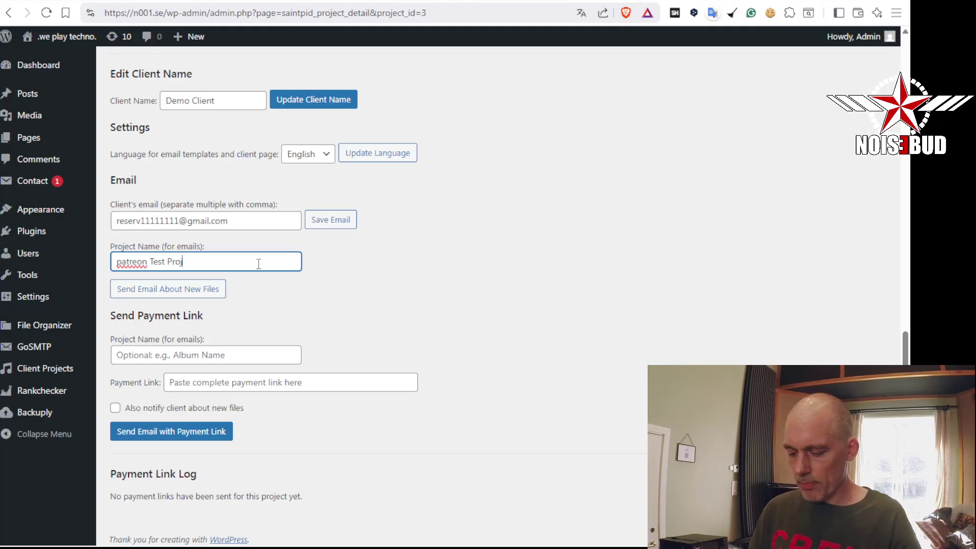
text(ect)
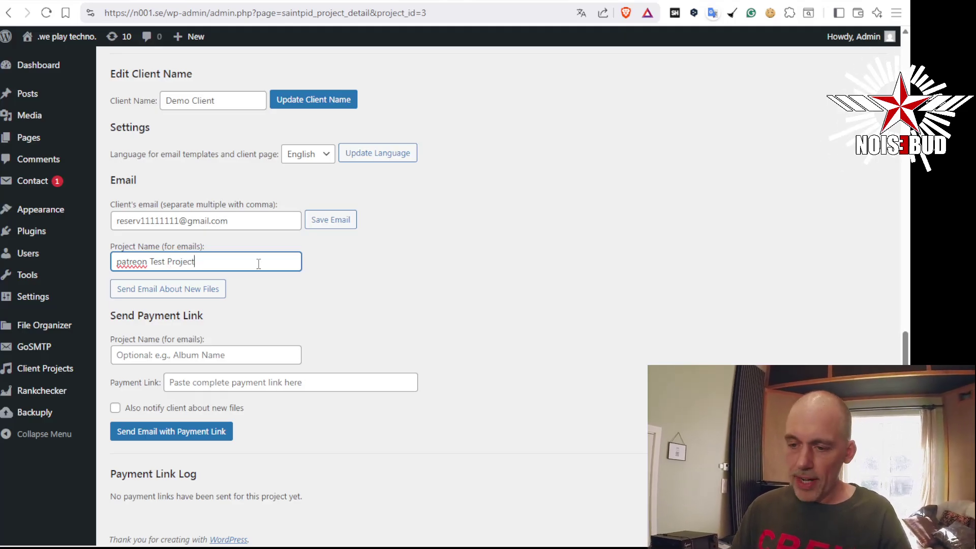
key(Delete)
text(P)
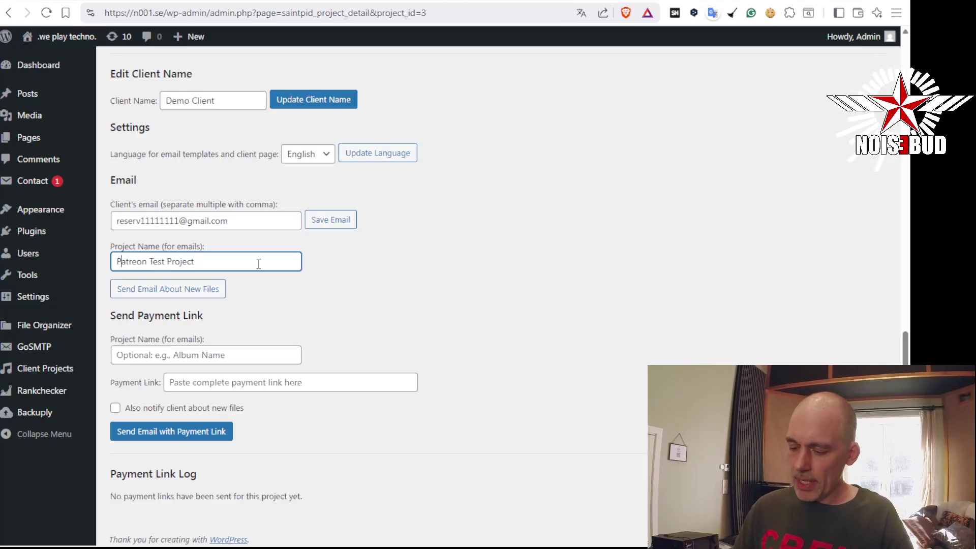
click(258, 263)
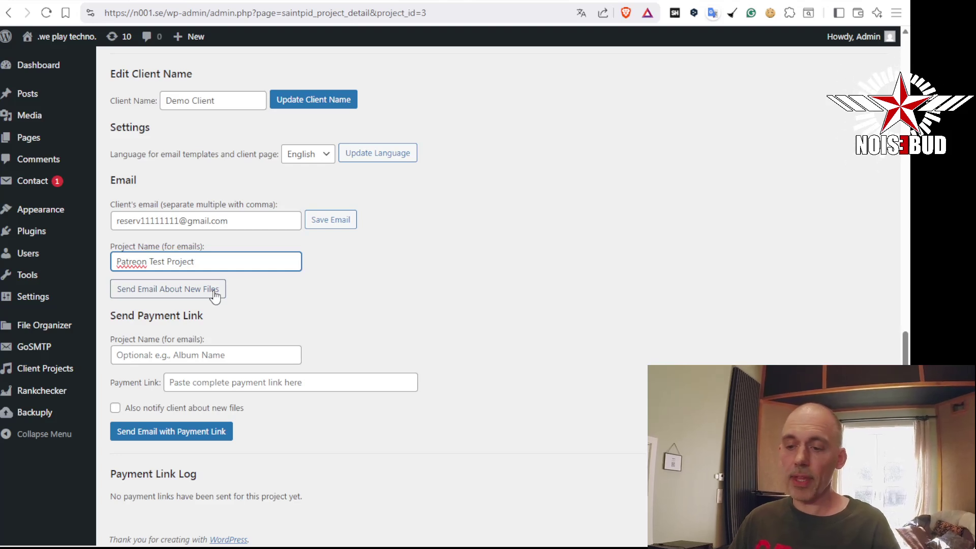
click(215, 294)
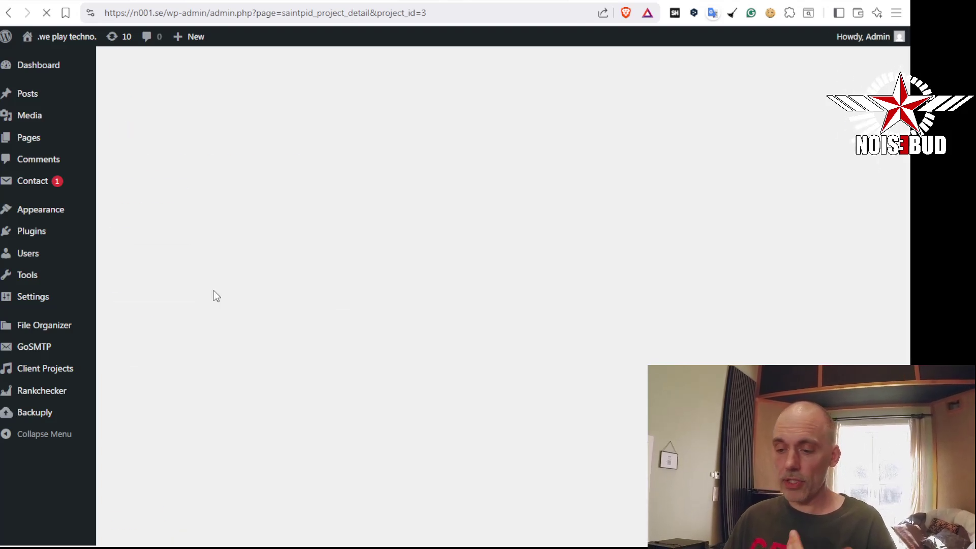
Open the [Admin Copy] new-files email in Gmail and review its subject, password and feedback text
click(75, 0)
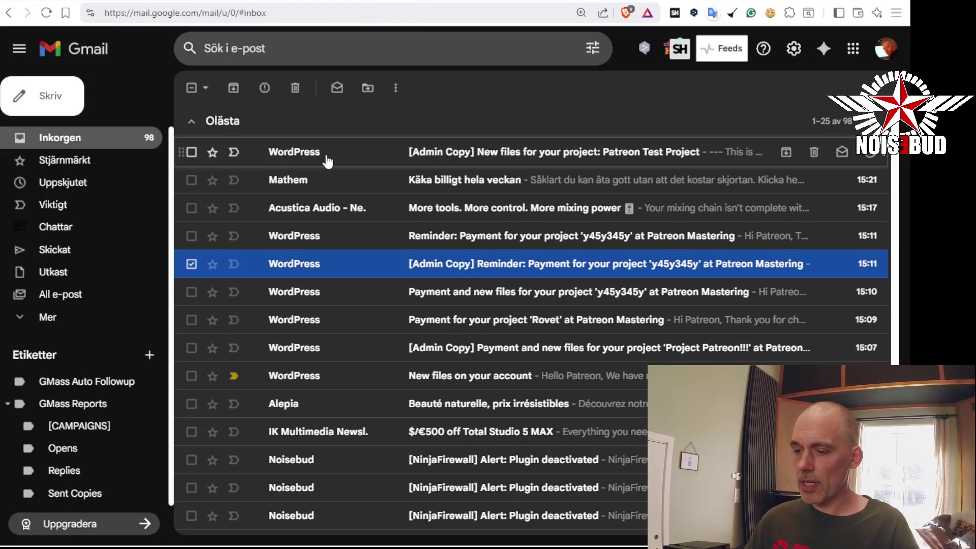
click(310, 154)
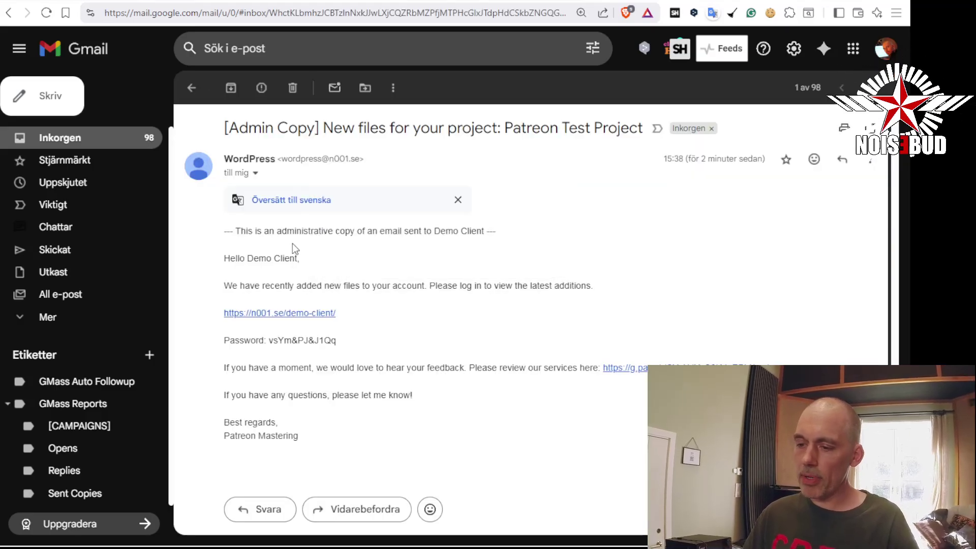
drag(228, 129, 311, 127)
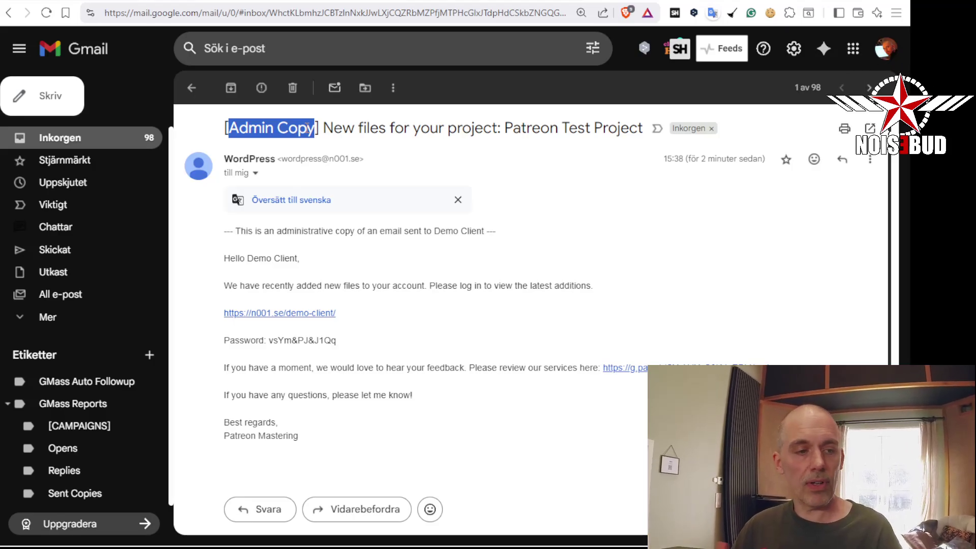
click(315, 265)
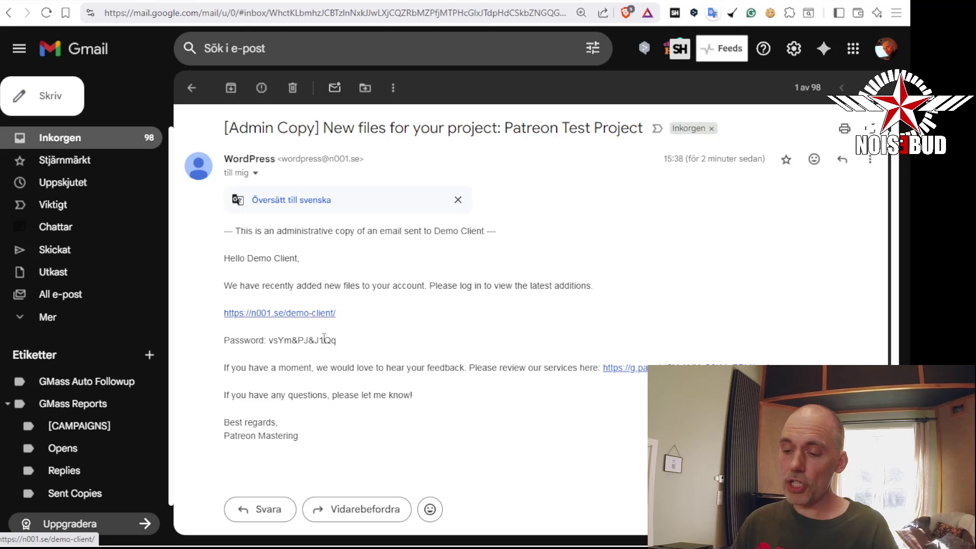
drag(338, 341, 269, 340)
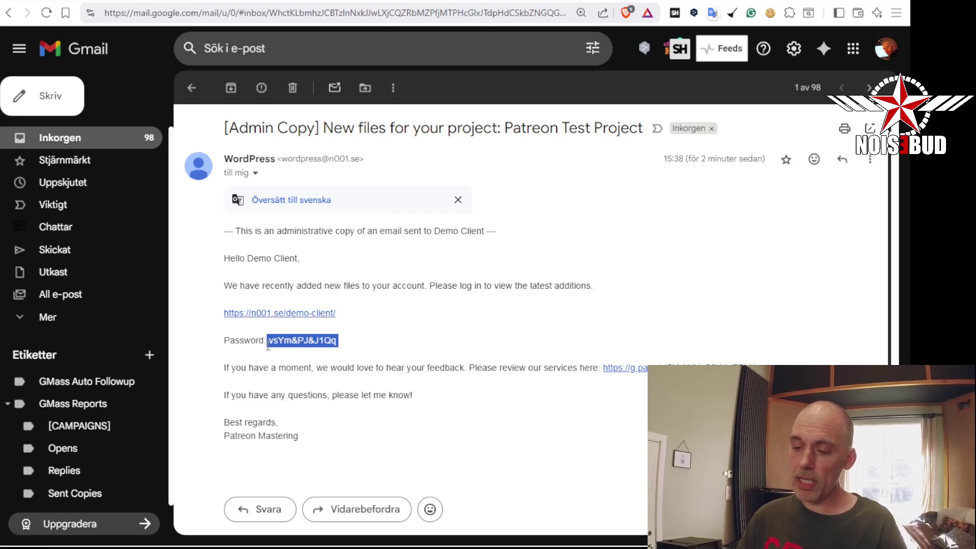
double_click(295, 368)
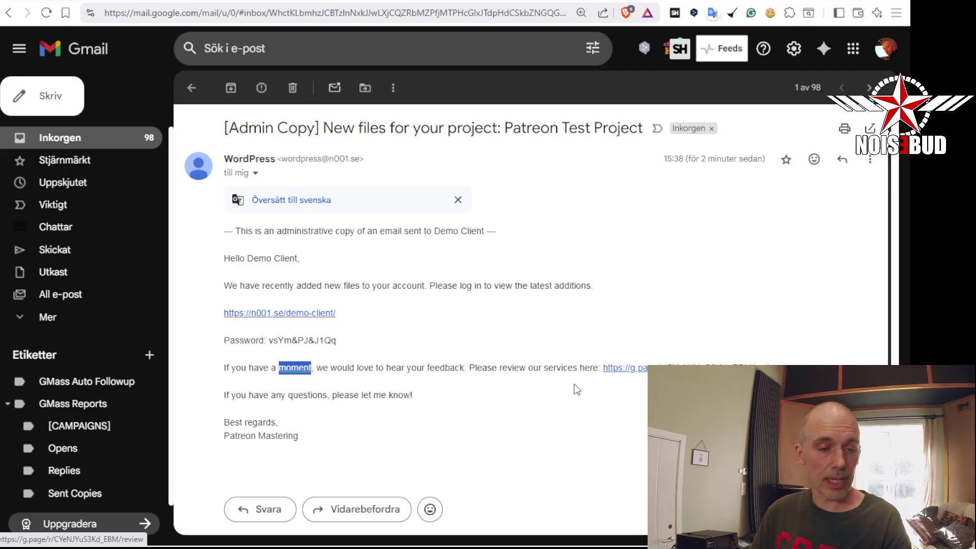
click(494, 410)
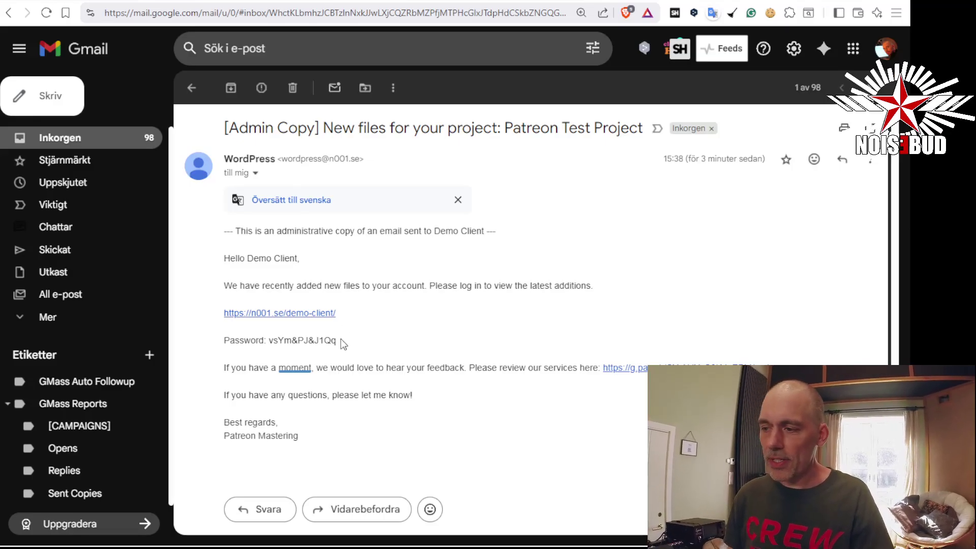
Delete the admin copy and the client's Patreon Test Project new-files email
click(294, 91)
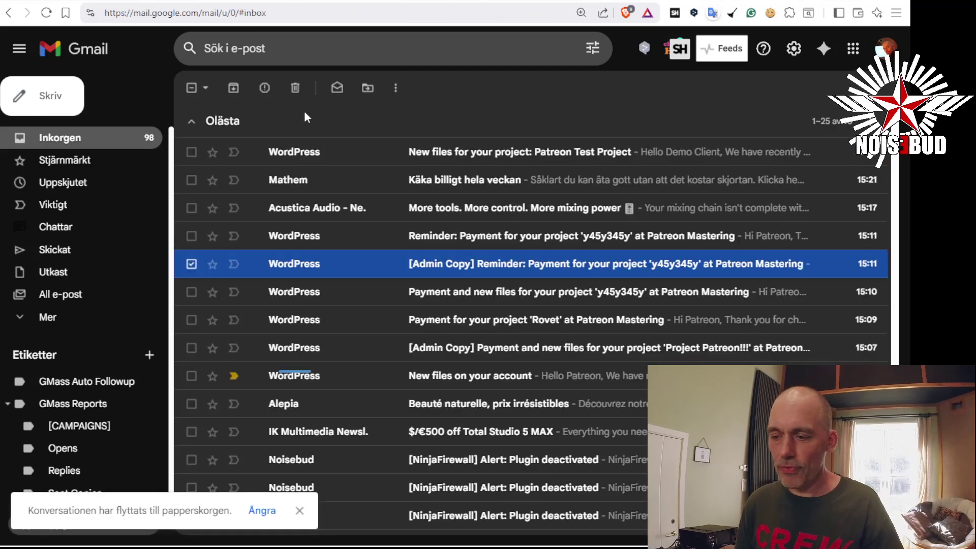
click(459, 163)
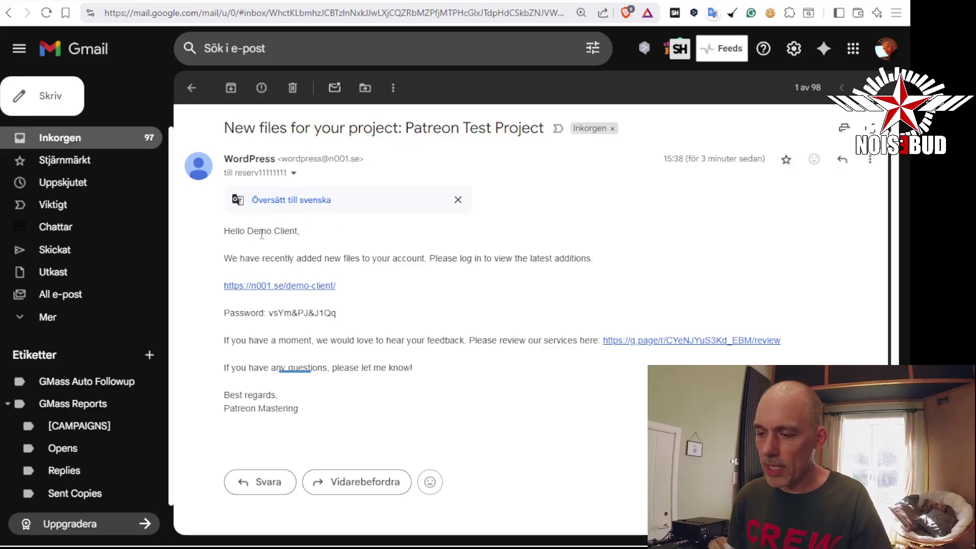
click(293, 90)
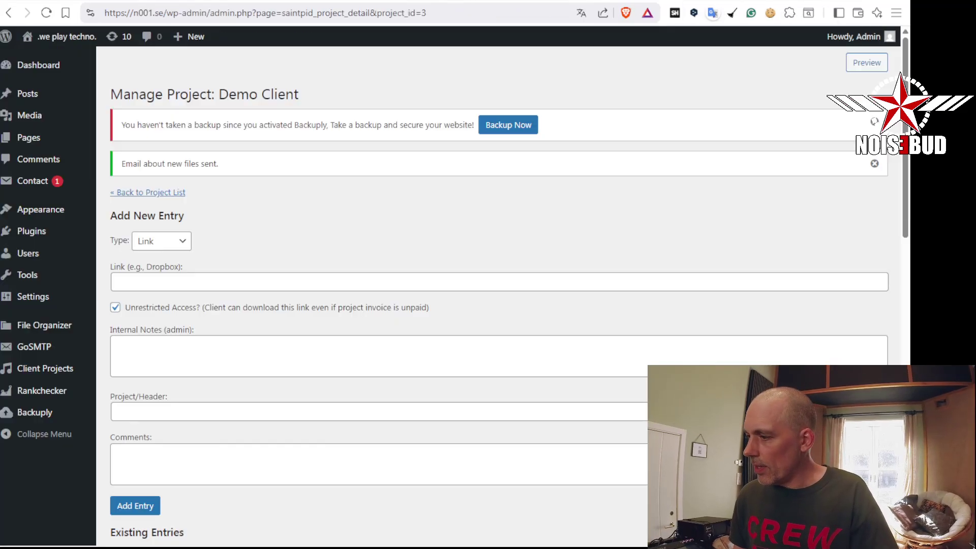
Check the Demo Client Existing Entries, then go to the Saintpid Mastering checkout
scroll(258, 217, down, 3)
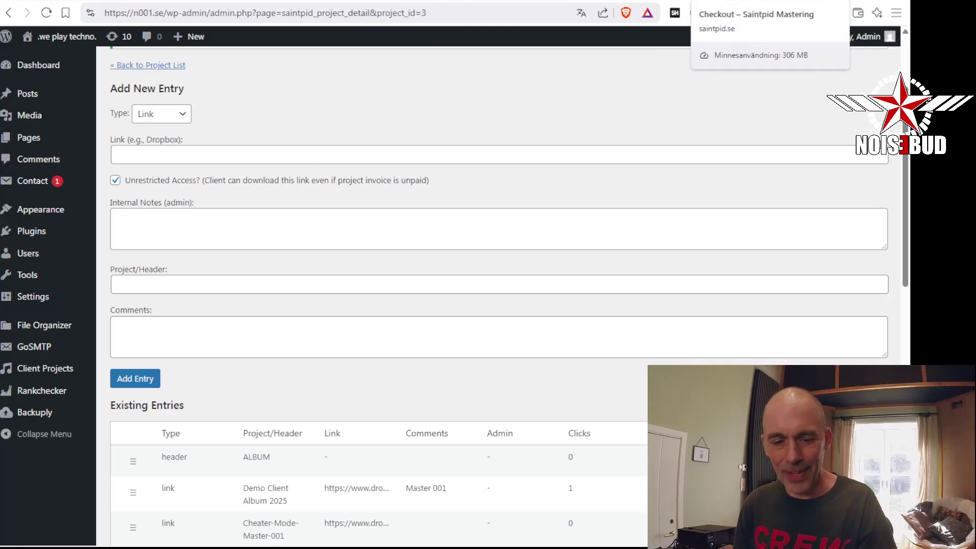
click(742, 1)
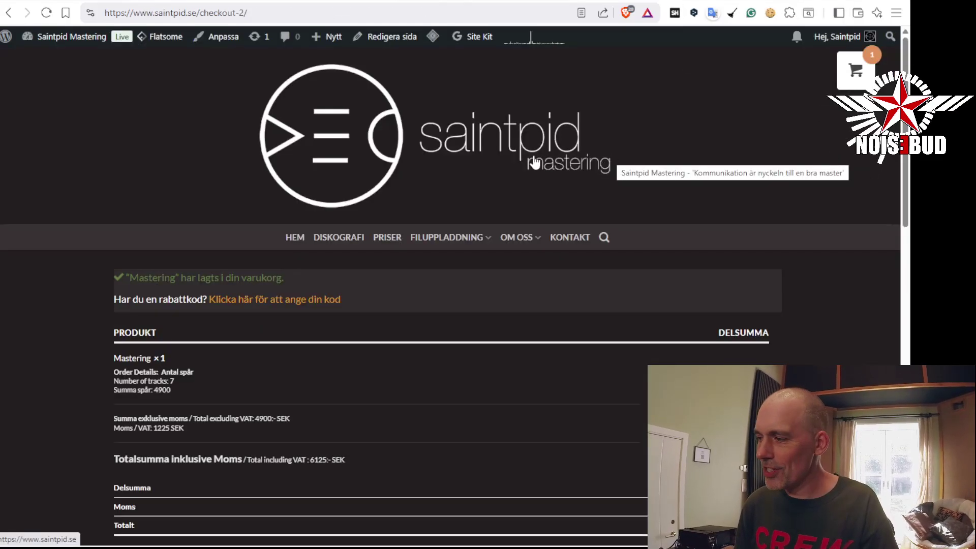
Remove the Mastering item from the cart and go to the saintpid.se home page
click(856, 72)
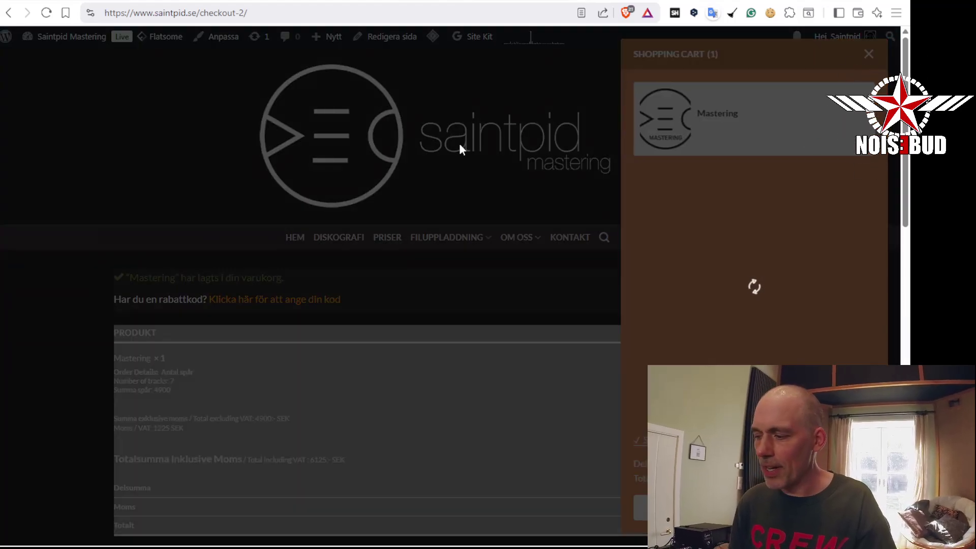
click(867, 54)
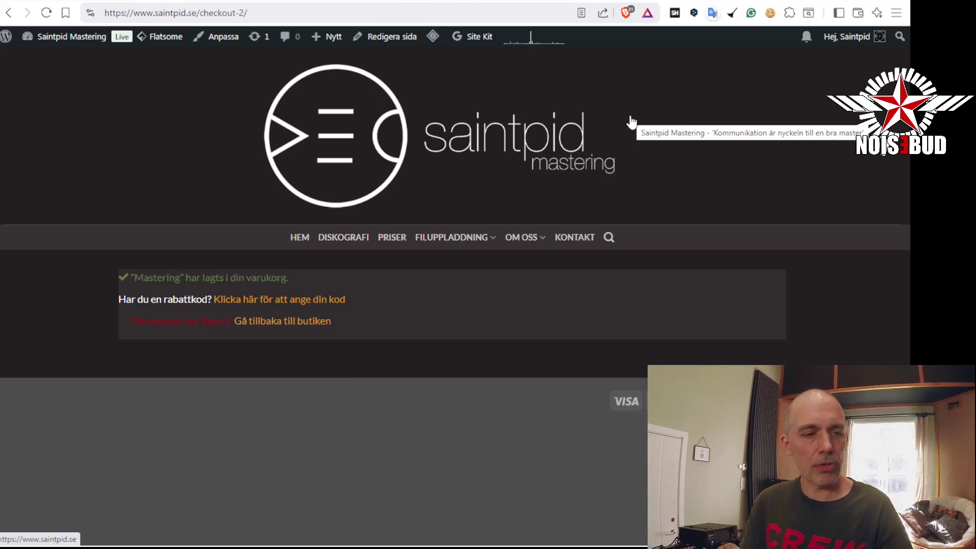
click(330, 137)
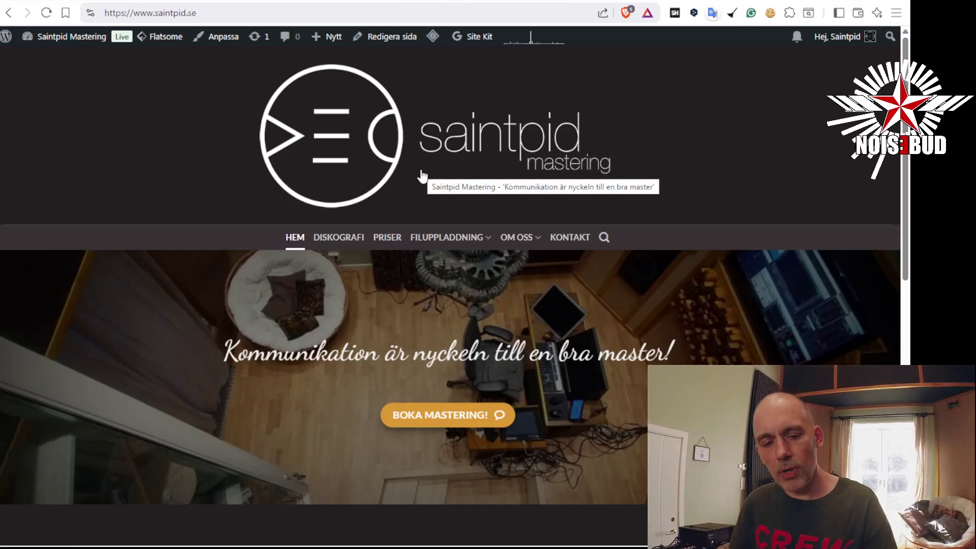
Add a Mastering order for 8 tracks with the returning-customer discount to the cart
mouse_move(533, 238)
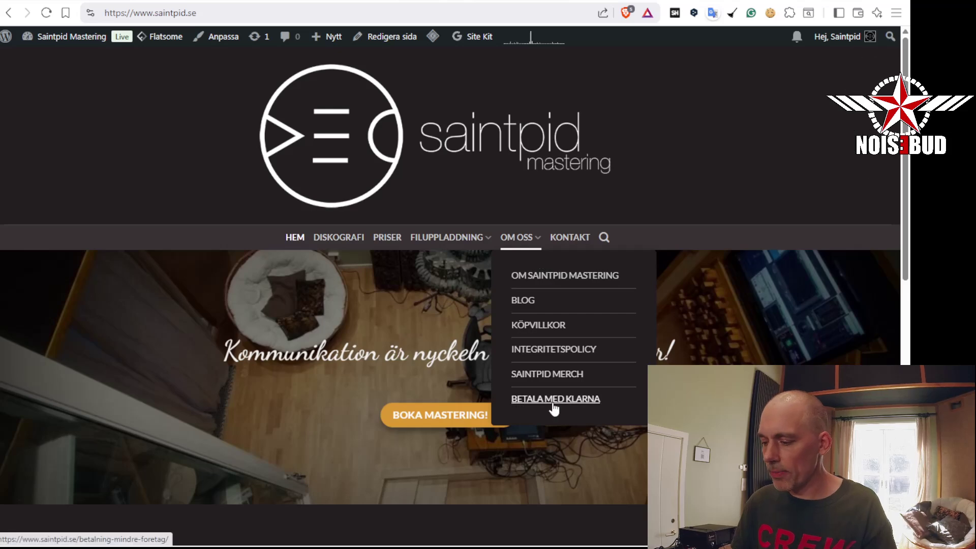
click(553, 402)
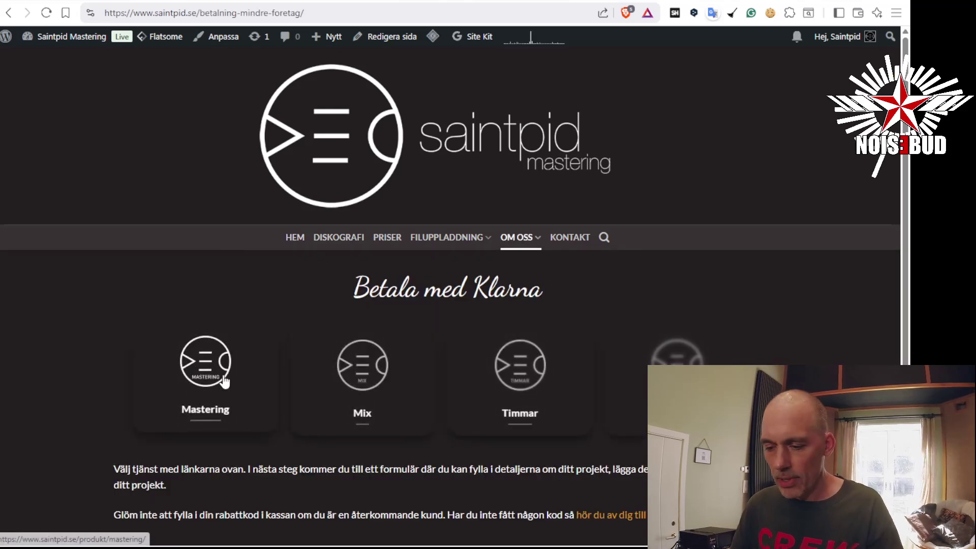
click(223, 357)
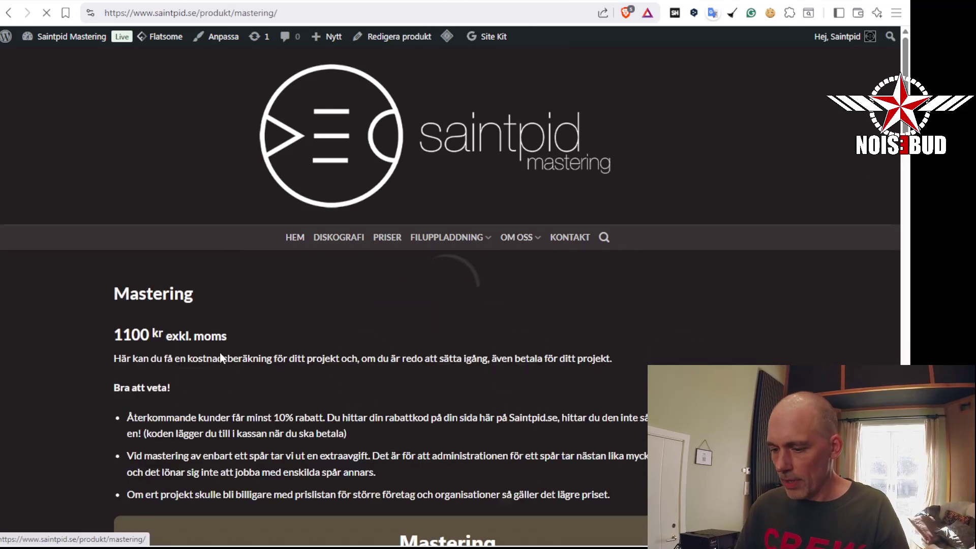
scroll(235, 288, down, 6)
click(270, 234)
click(270, 235)
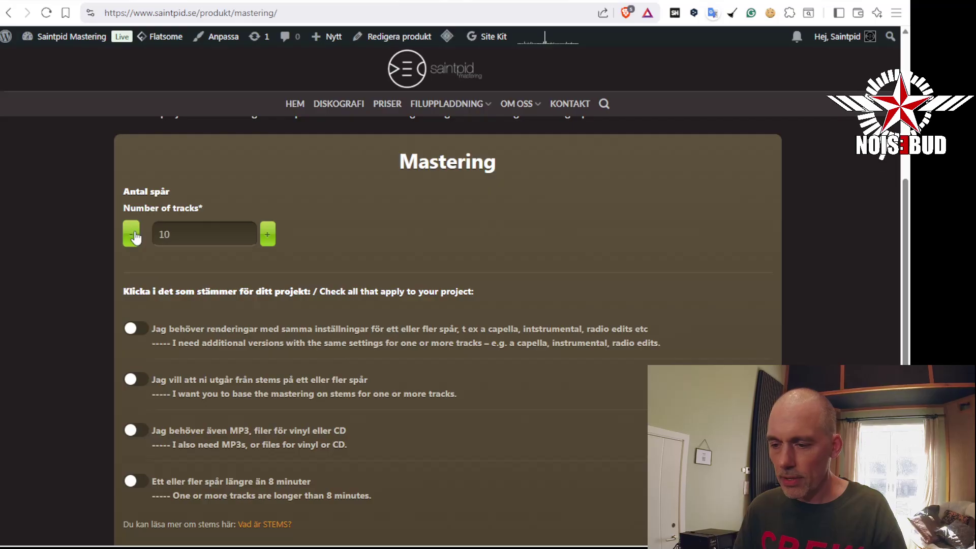
scroll(288, 331, down, 5)
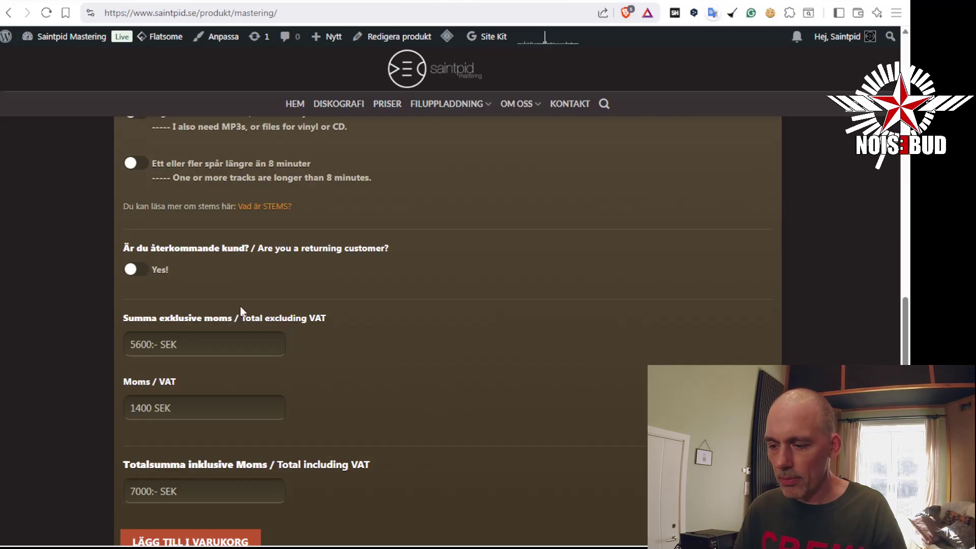
click(148, 271)
scroll(319, 279, down, 2)
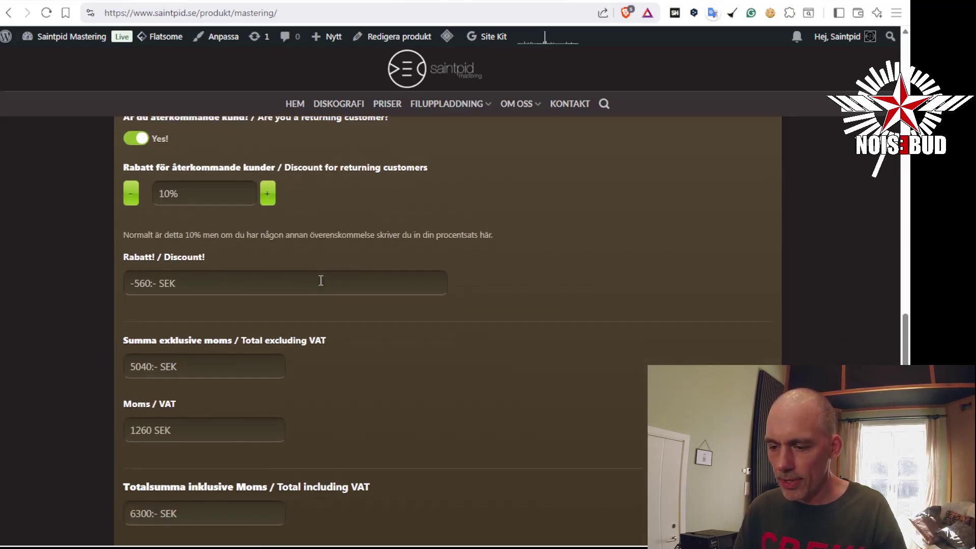
scroll(321, 281, down, 3)
click(227, 422)
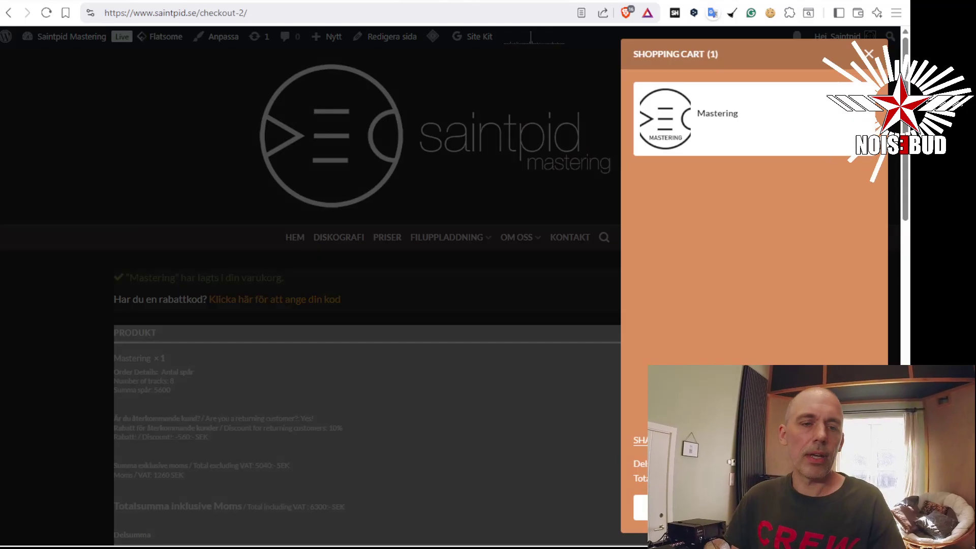
Copy the cart's share link and close the share popup
click(656, 441)
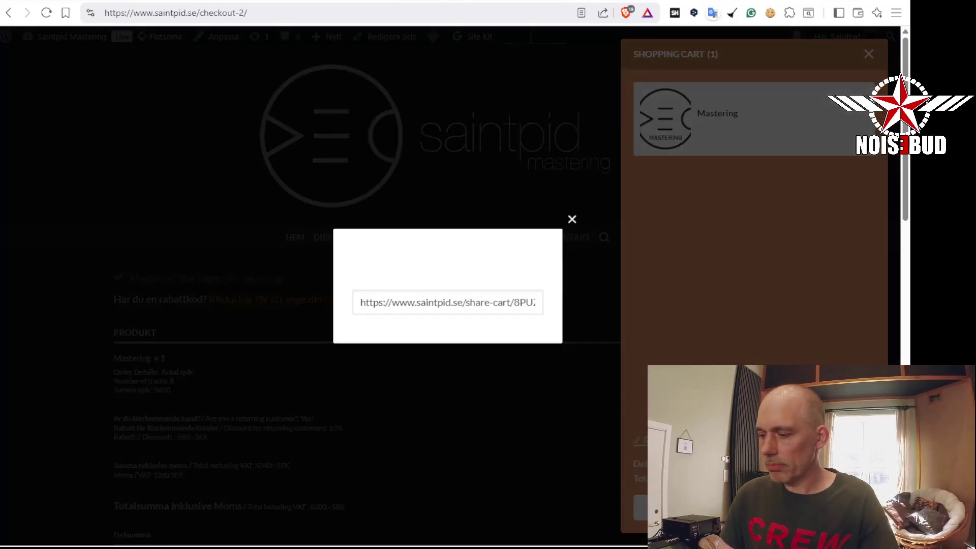
click(490, 306)
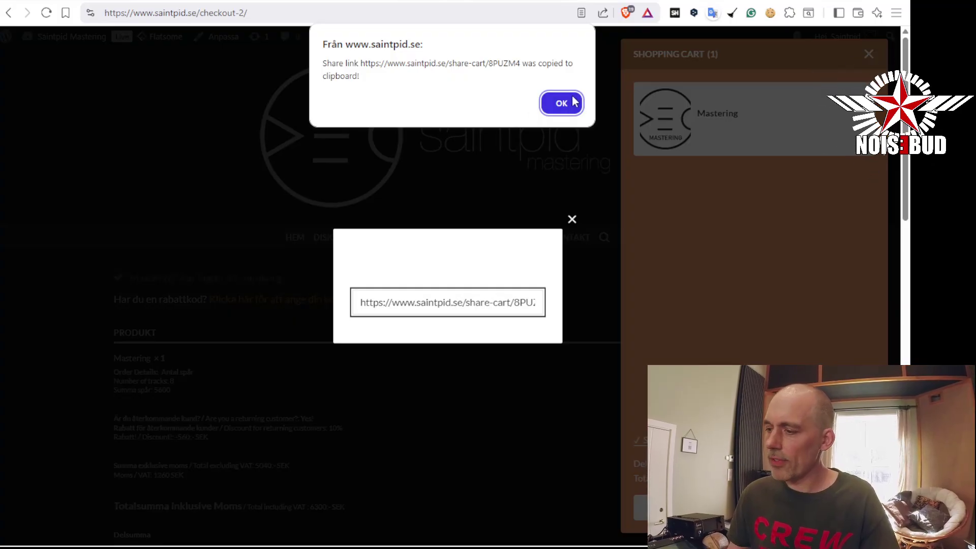
click(562, 103)
click(573, 220)
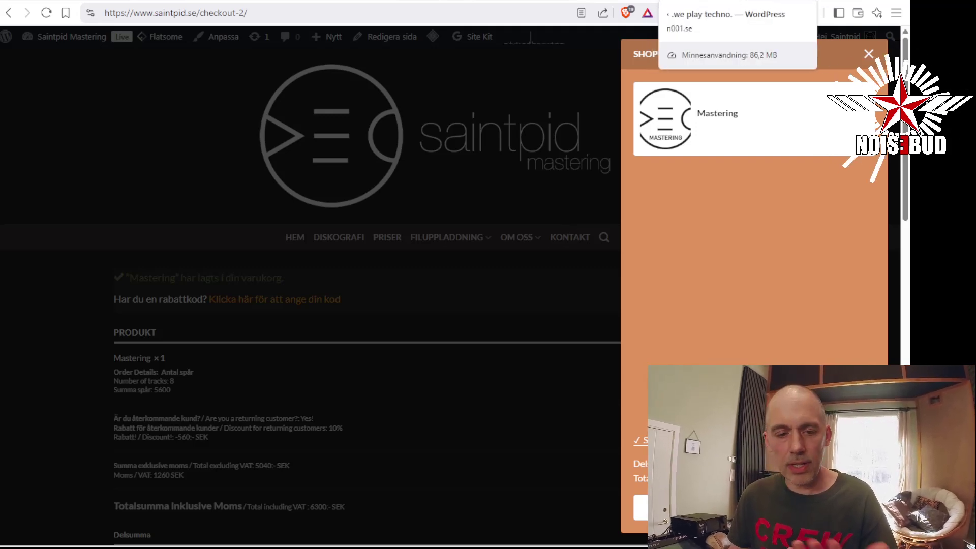
Email Demo Client the pasted share-cart payment link for 'Demo Project Album', with new-files notice
click(706, 0)
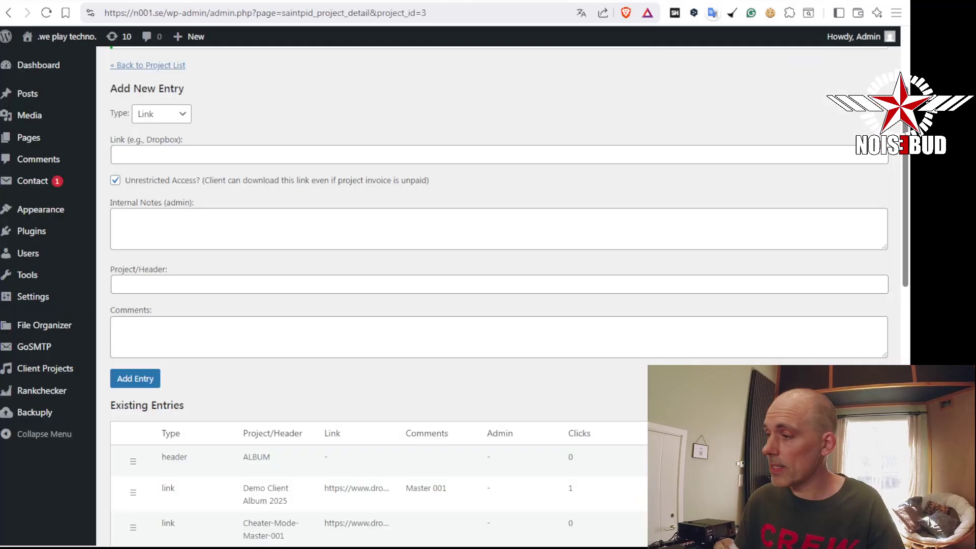
scroll(598, 197, down, 10)
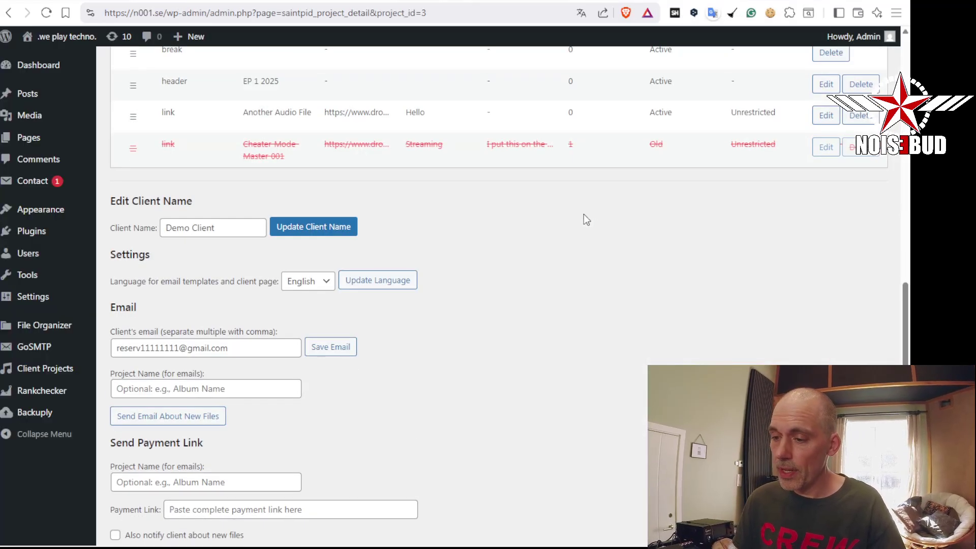
scroll(563, 218, down, 3)
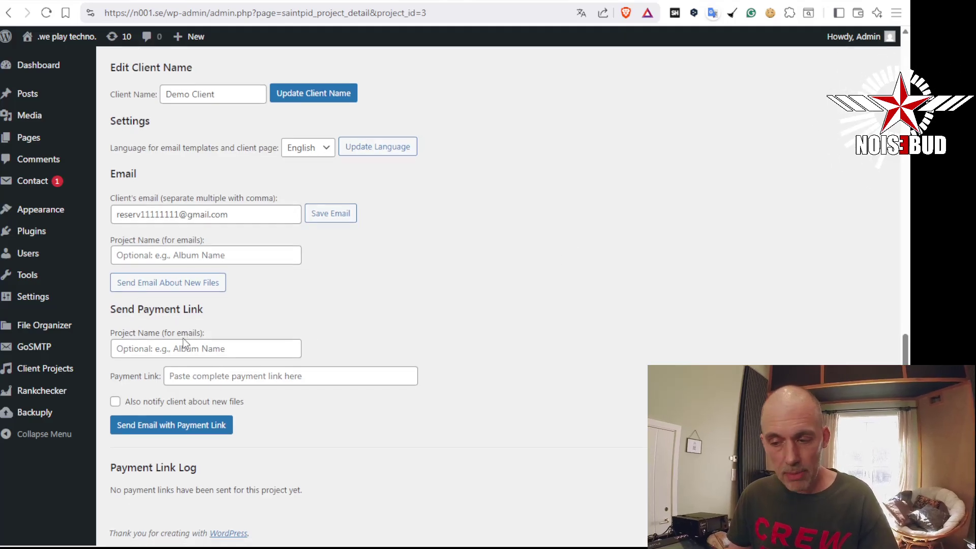
click(225, 377)
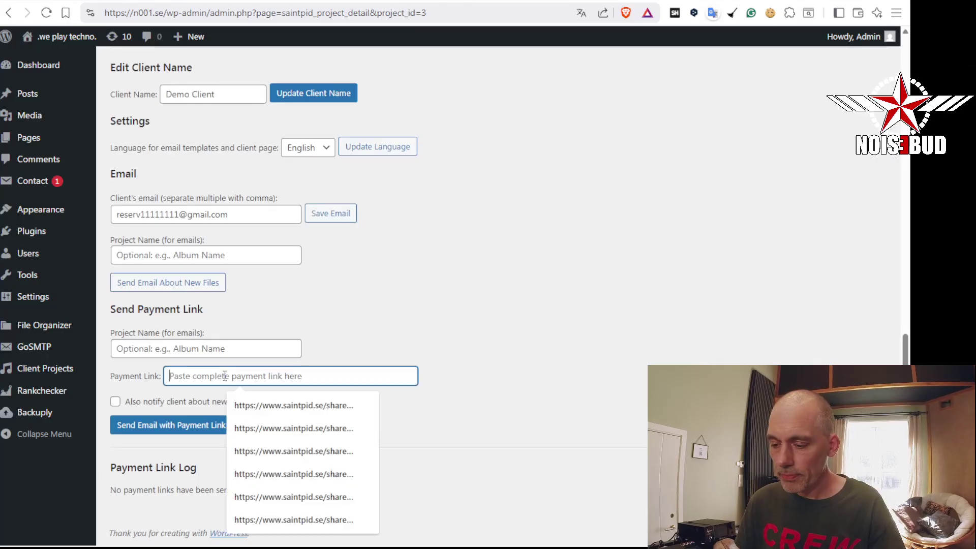
key(ctrl+v)
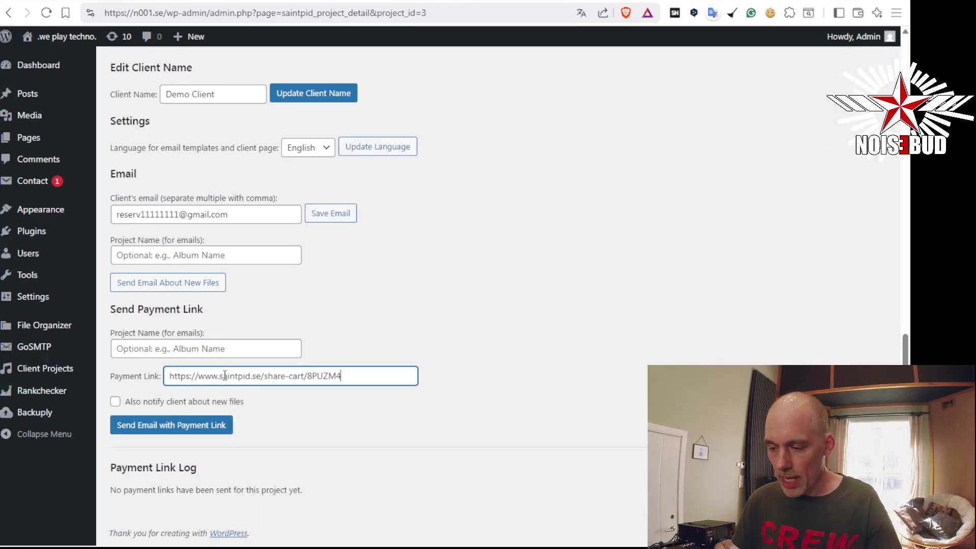
click(172, 346)
text(Demo)
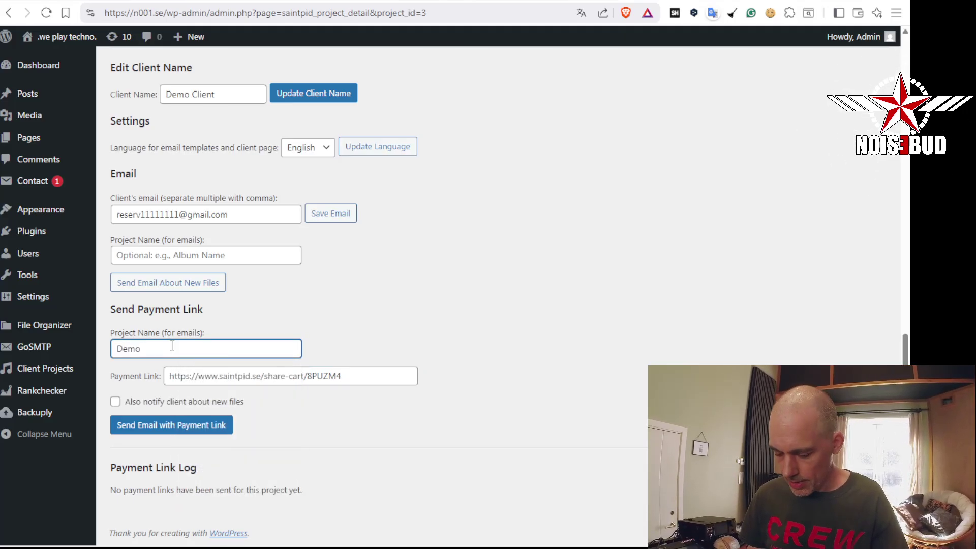
text( Project Album)
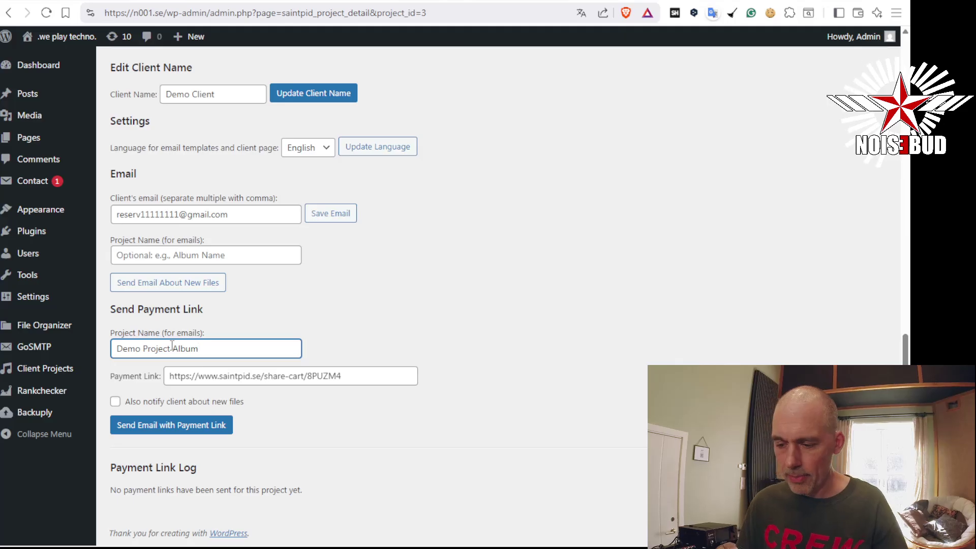
click(114, 402)
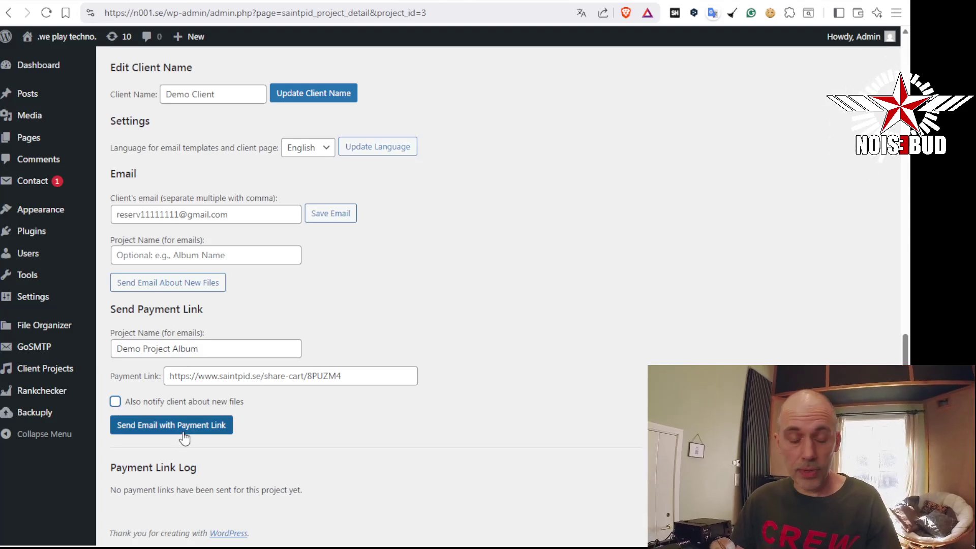
click(116, 402)
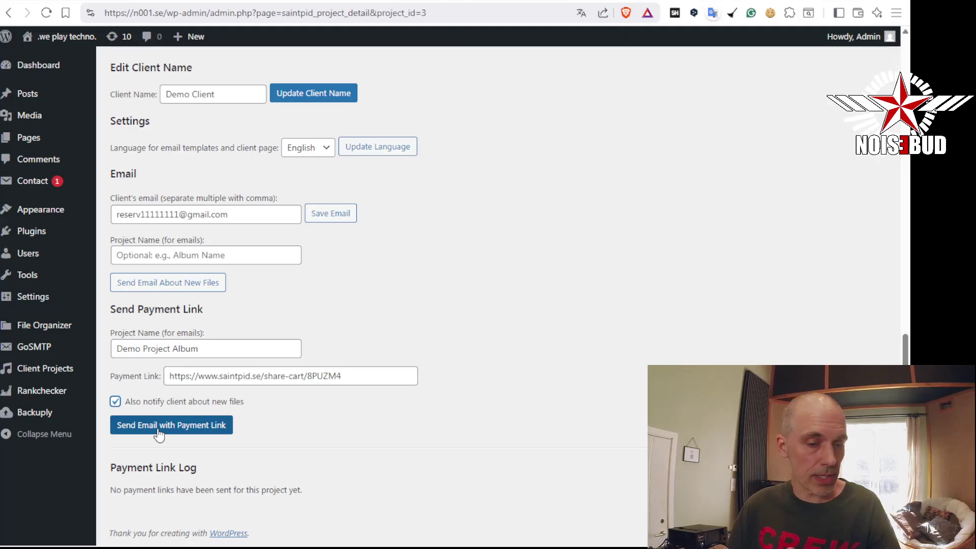
click(158, 431)
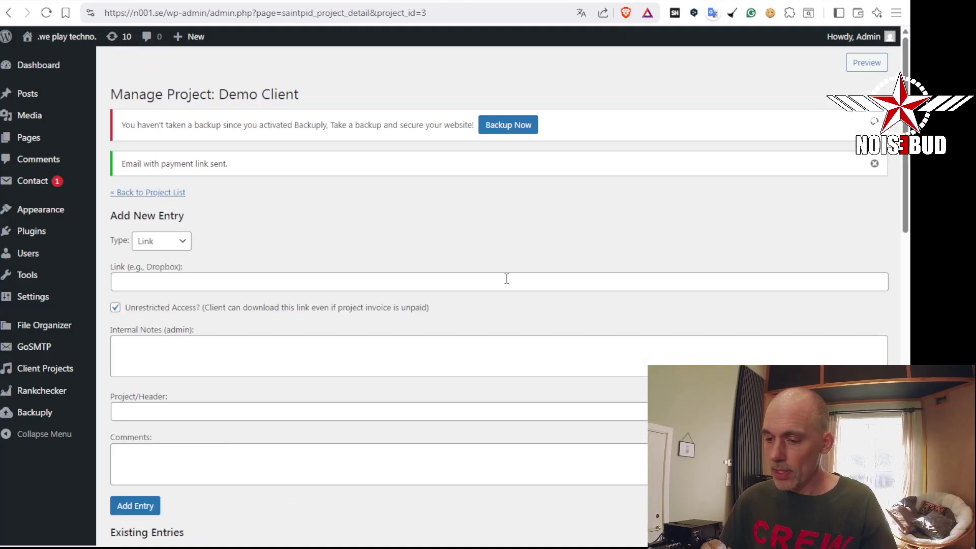
scroll(537, 287, down, 1)
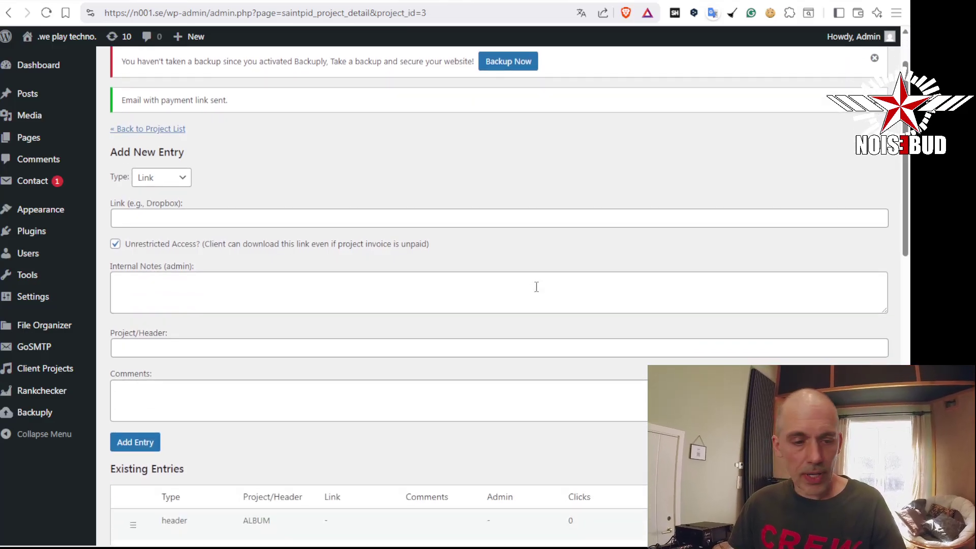
click(68, 1)
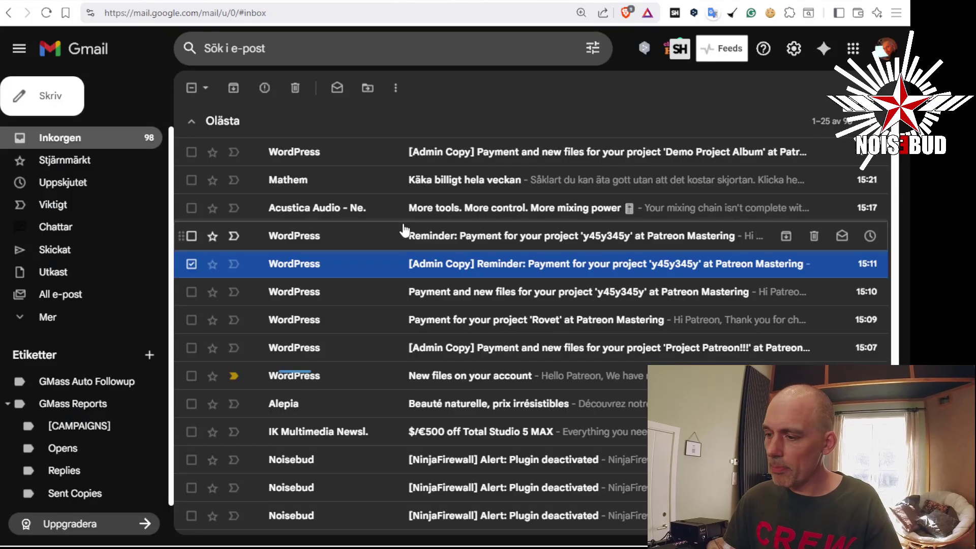
Open the [Admin Copy] Demo Project Album payment email and open its payment link in a private window
click(444, 151)
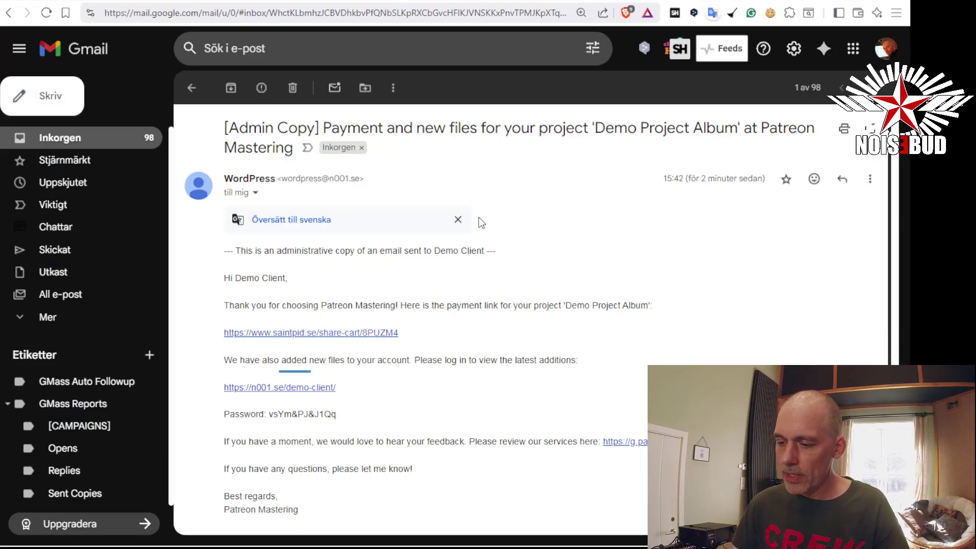
scroll(481, 220, down, 3)
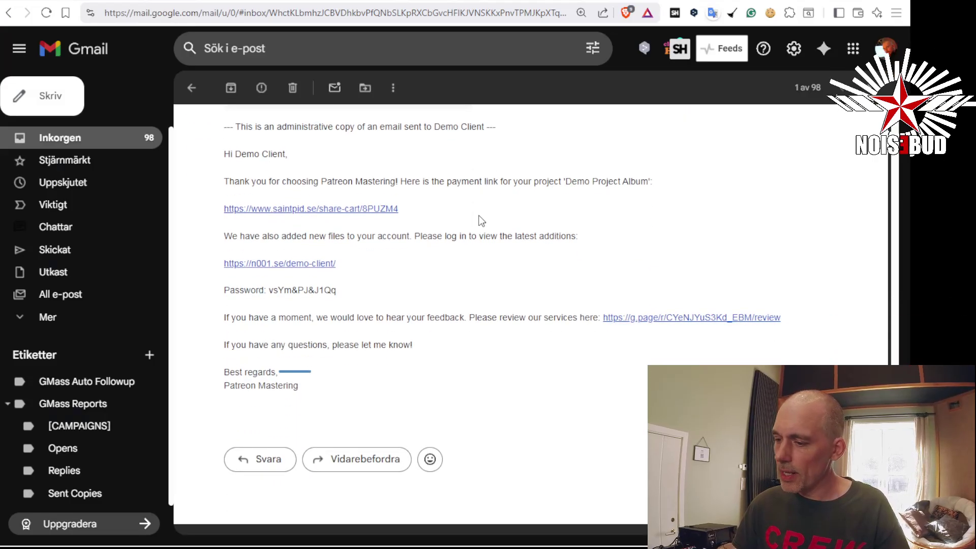
scroll(481, 220, up, 2)
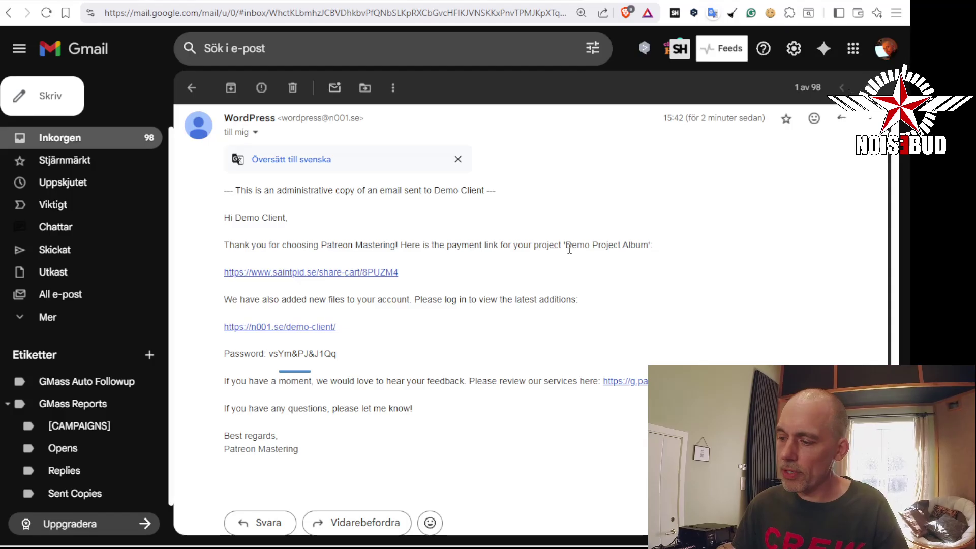
right_click(329, 276)
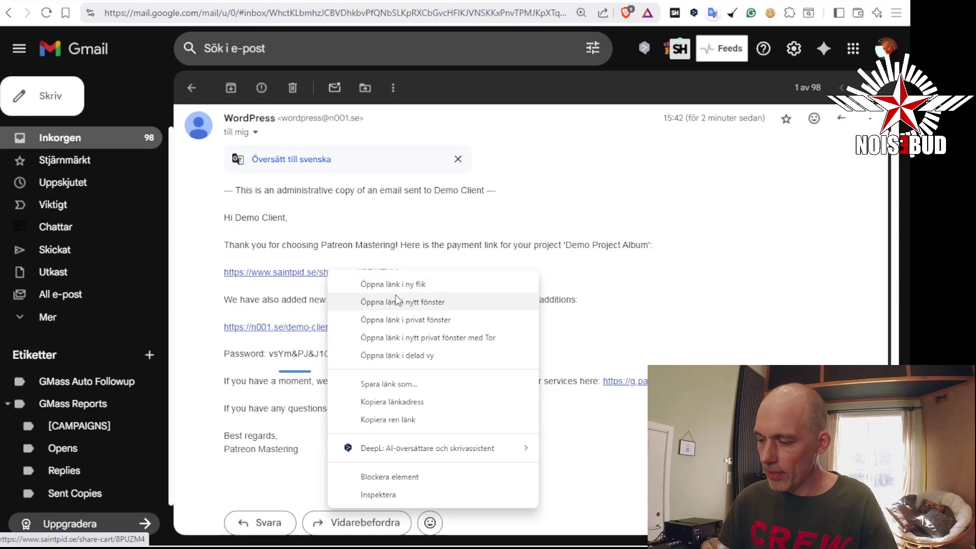
click(407, 318)
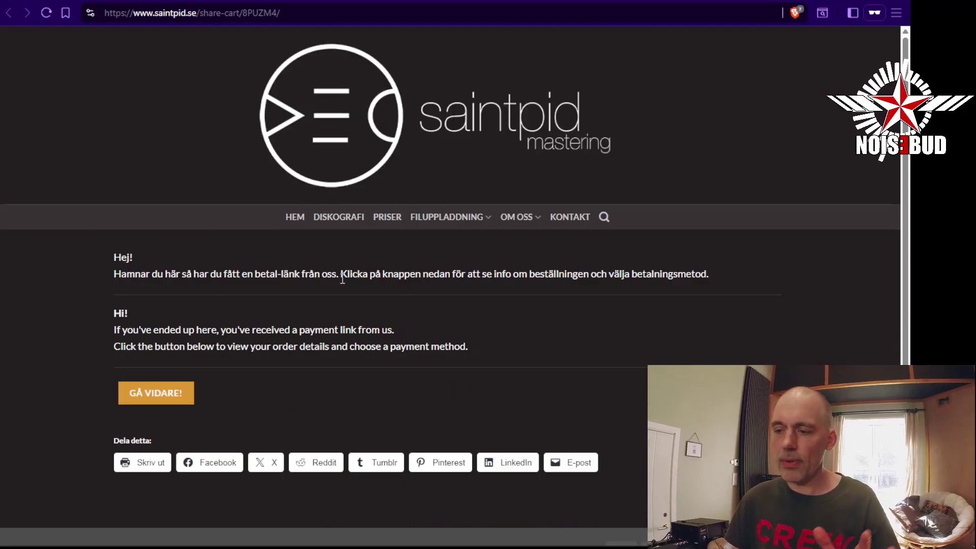
Continue the shared cart to checkout, check the 6 300 kr Mastering total, then close the private window
click(158, 400)
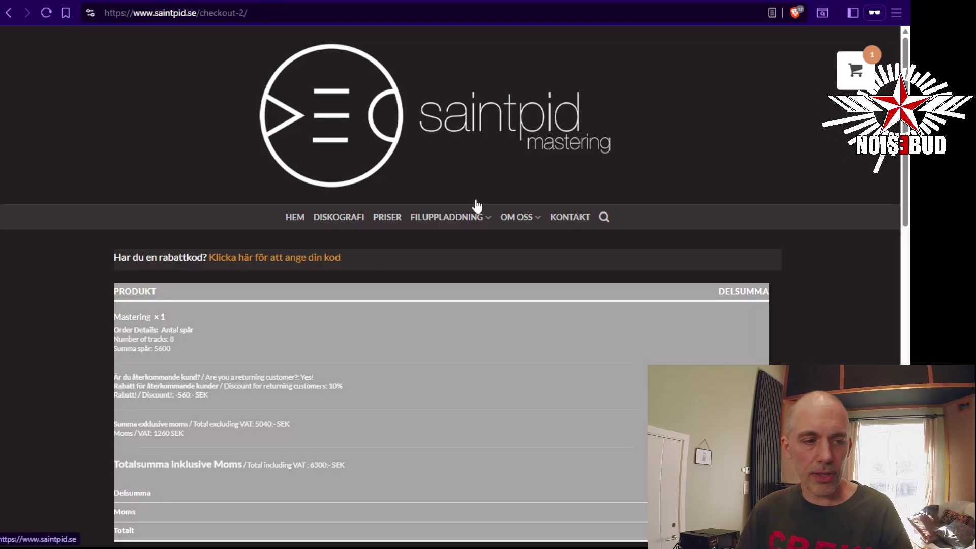
scroll(478, 203, down, 2)
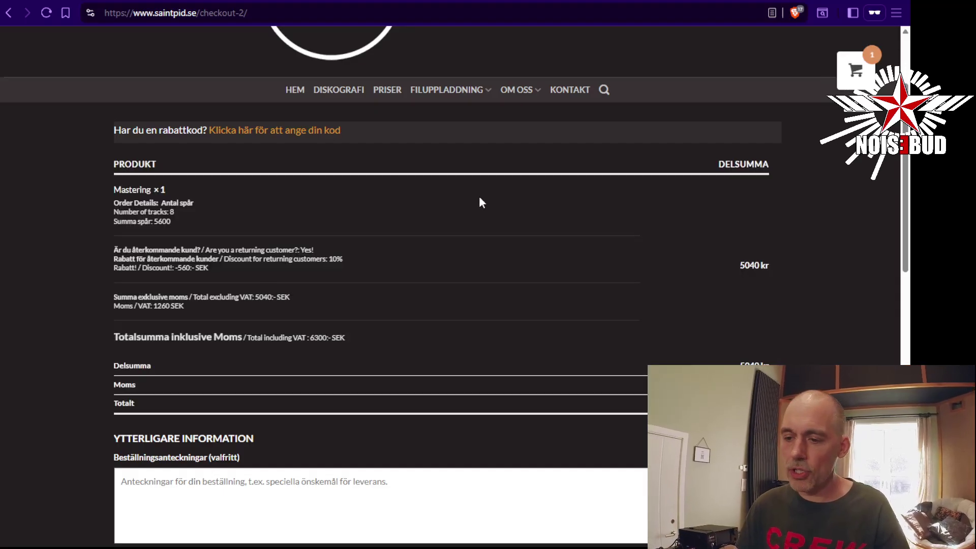
scroll(524, 199, down, 5)
scroll(514, 219, down, 7)
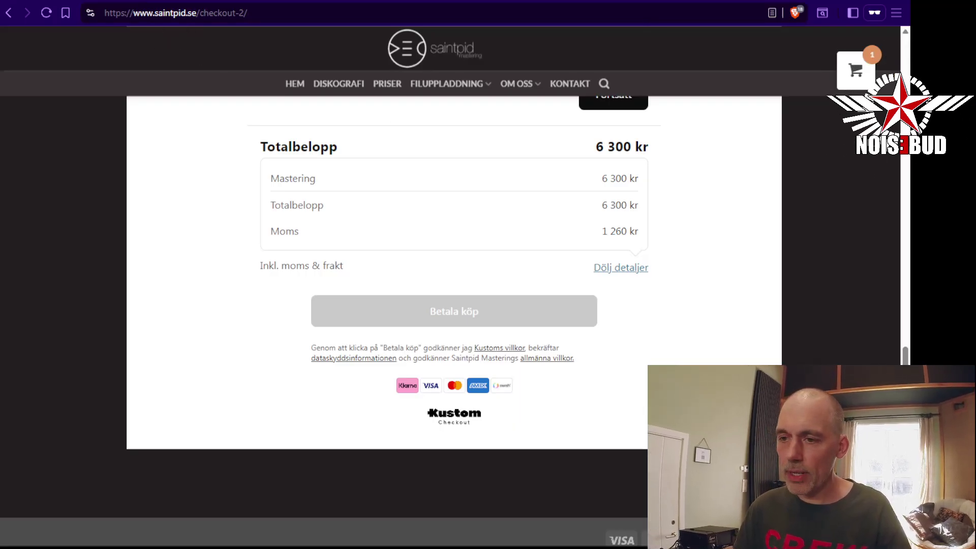
click(148, 1)
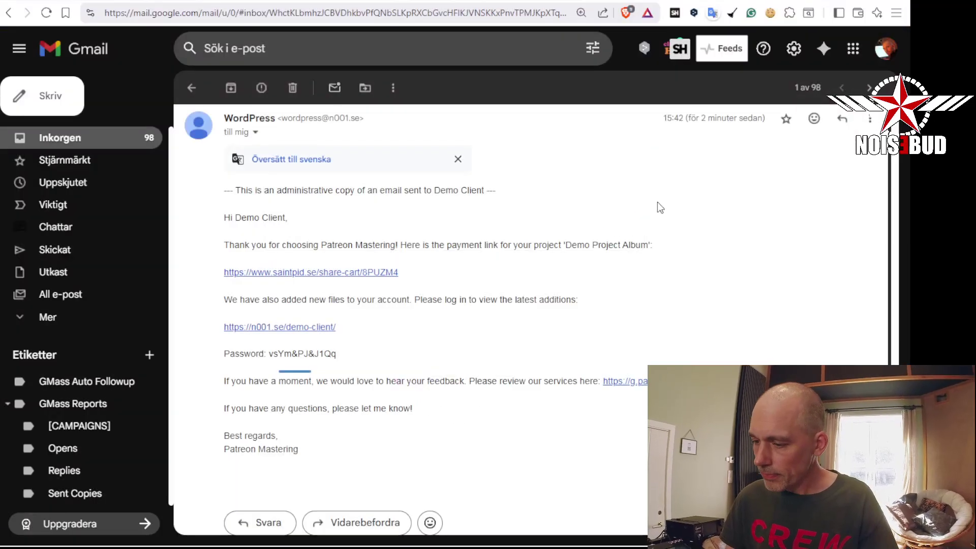
Return to the Demo Client Manage Project admin page and scroll down to its Send Payment Link form
scroll(561, 275, down, 1)
drag(224, 235, 593, 238)
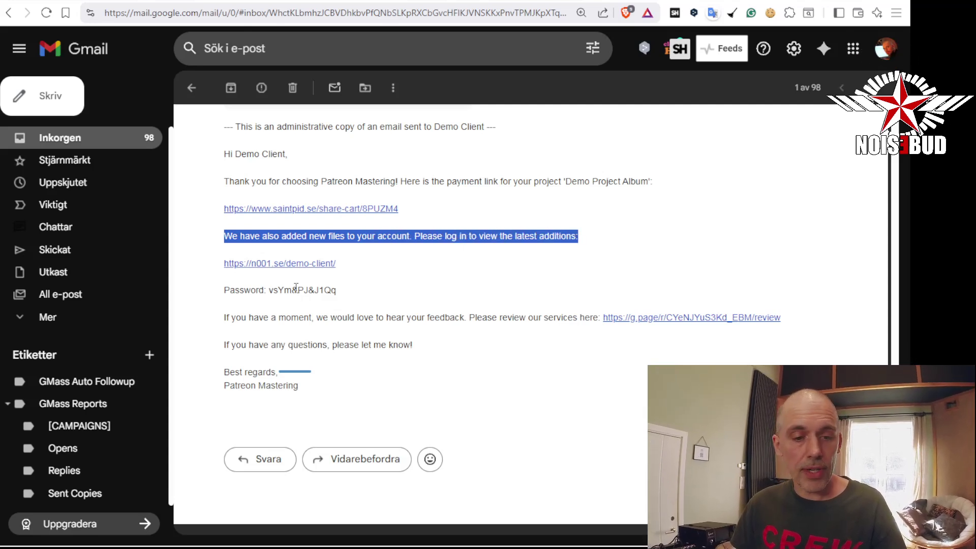
click(743, 1)
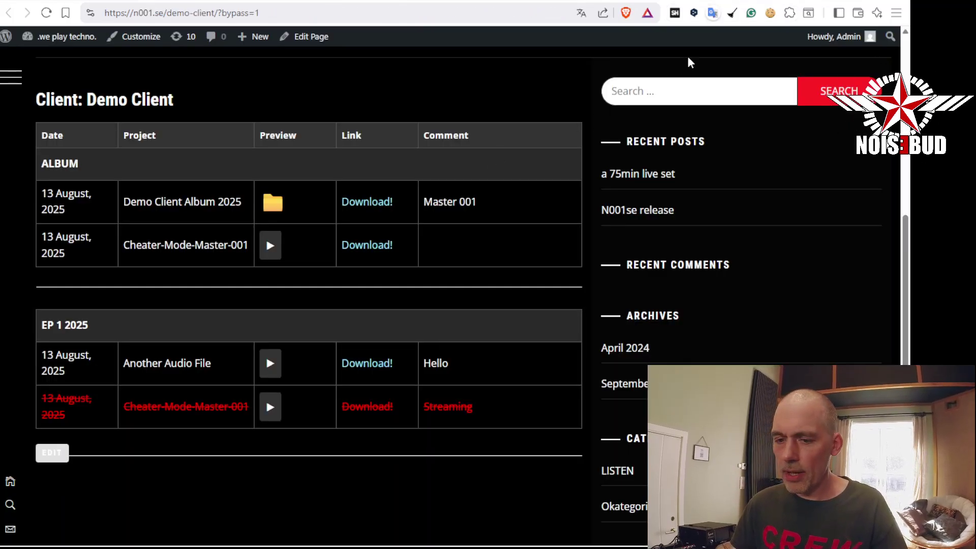
click(737, 1)
scroll(593, 166, down, 10)
scroll(413, 300, down, 1)
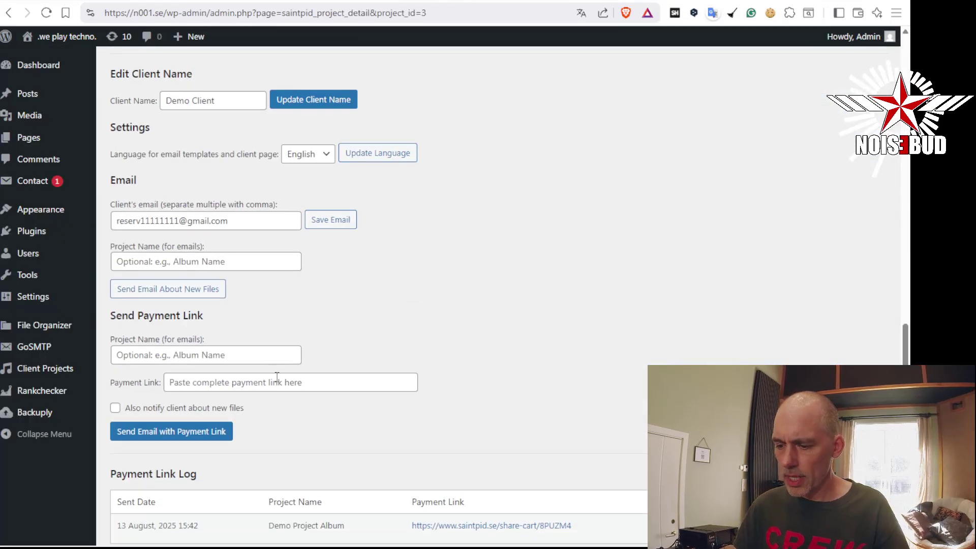
Paste the share-cart URL into Payment Link and enter 'Another Payment' as the project name
click(310, 382)
click(278, 354)
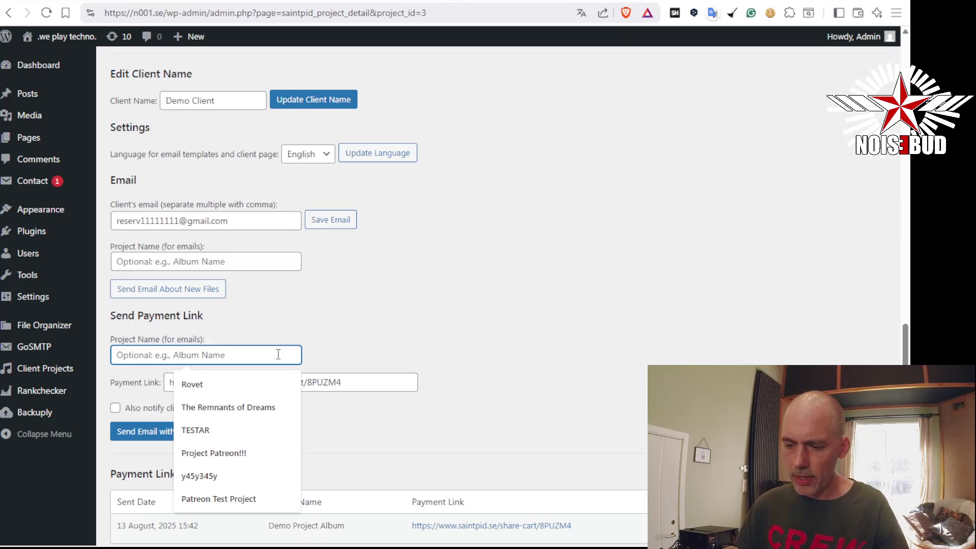
text(A)
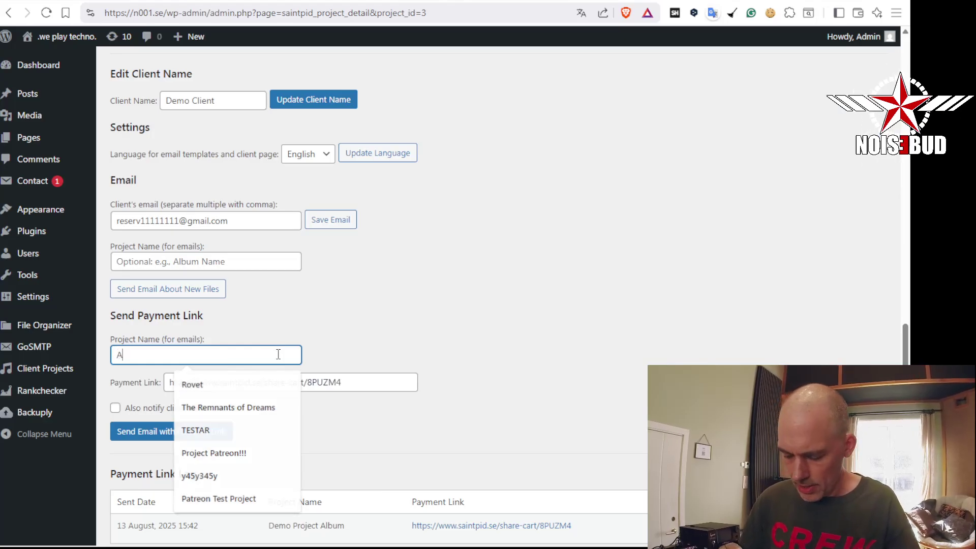
text(nother Payment)
click(220, 432)
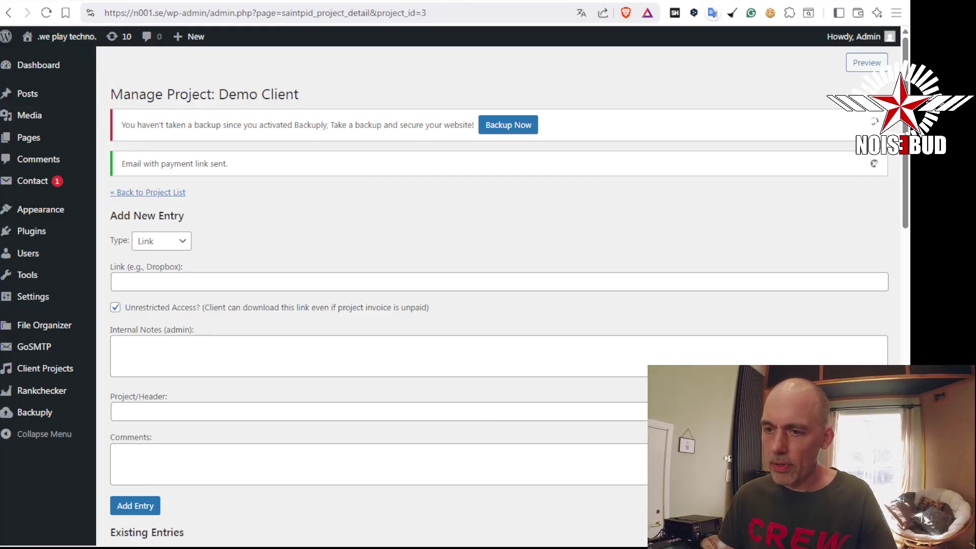
click(71, 2)
click(76, 139)
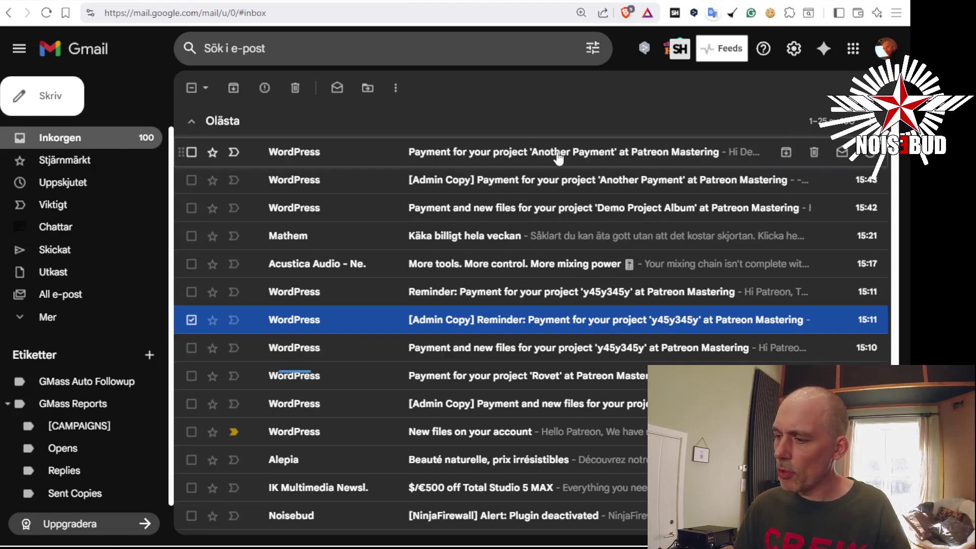
Read the 'Another Payment' email with its share-cart link, then go back to the Demo Client tab
click(578, 155)
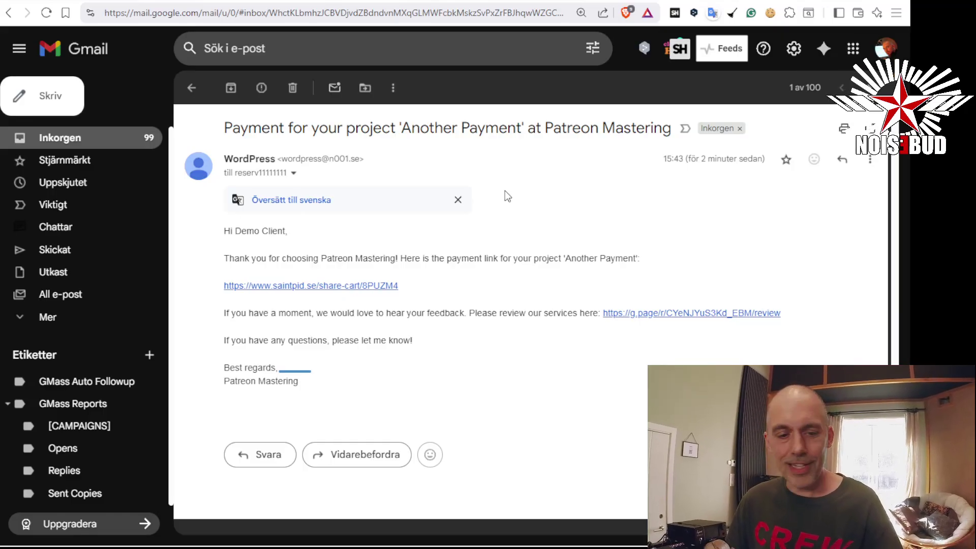
click(101, 142)
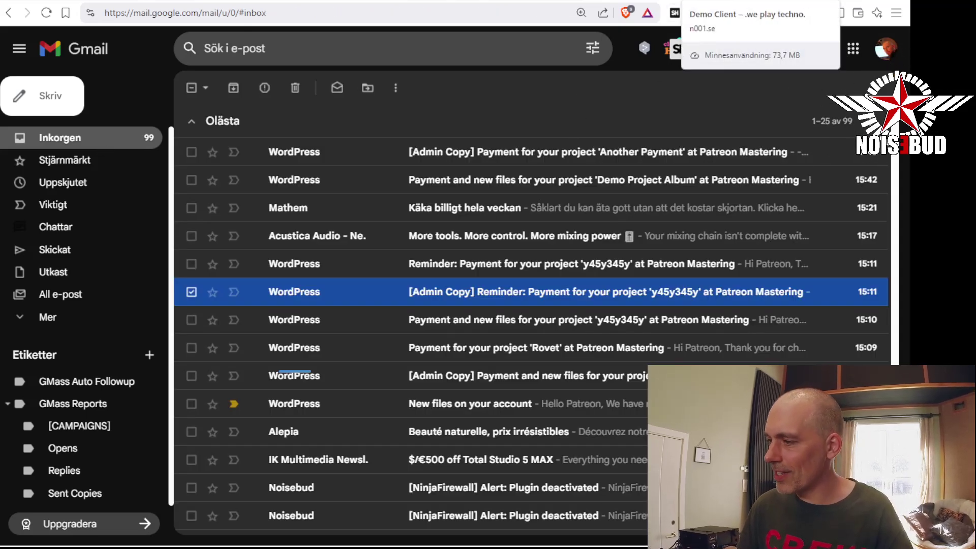
click(722, 0)
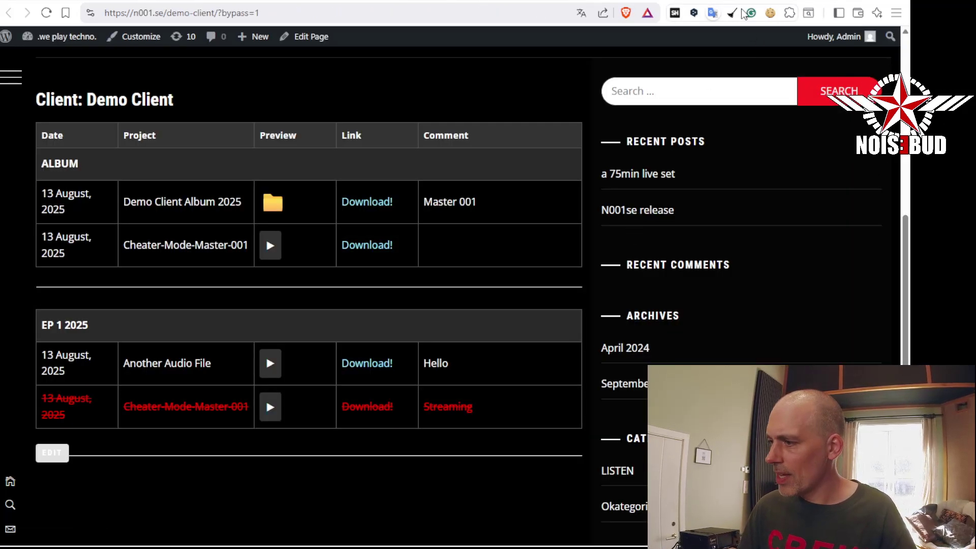
In the Payment Link Log, tick Paid? for Demo Project Album and leave Another Payment unticked
click(636, 1)
scroll(758, 348, down, 13)
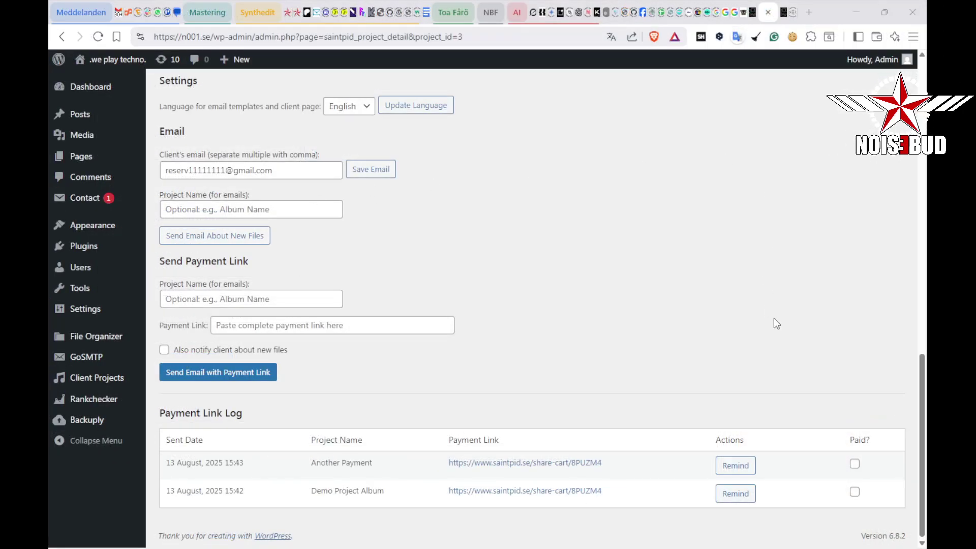
click(854, 466)
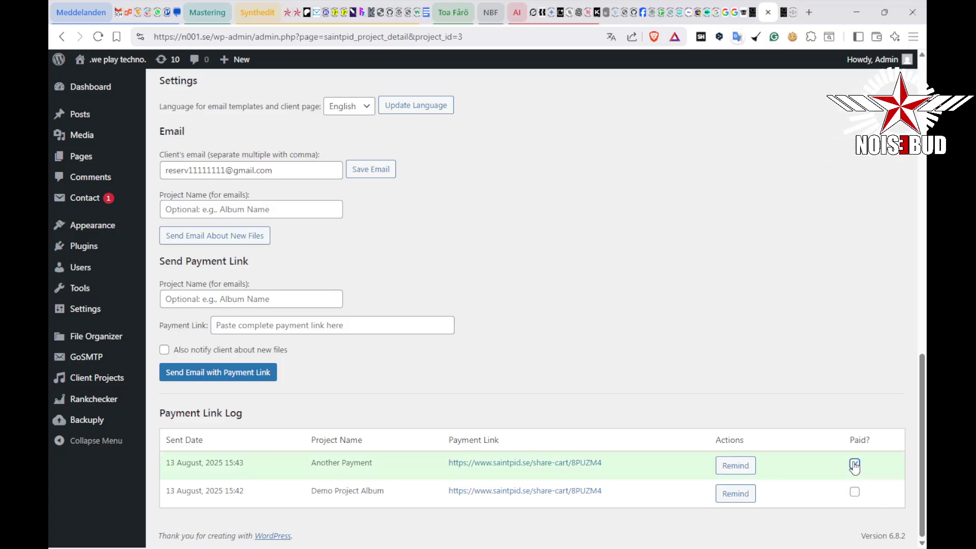
click(855, 492)
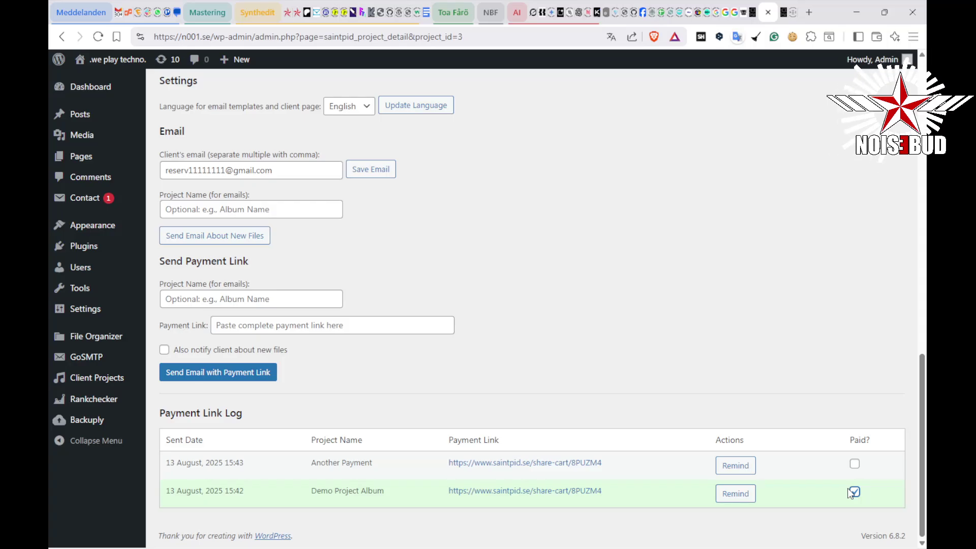
click(853, 492)
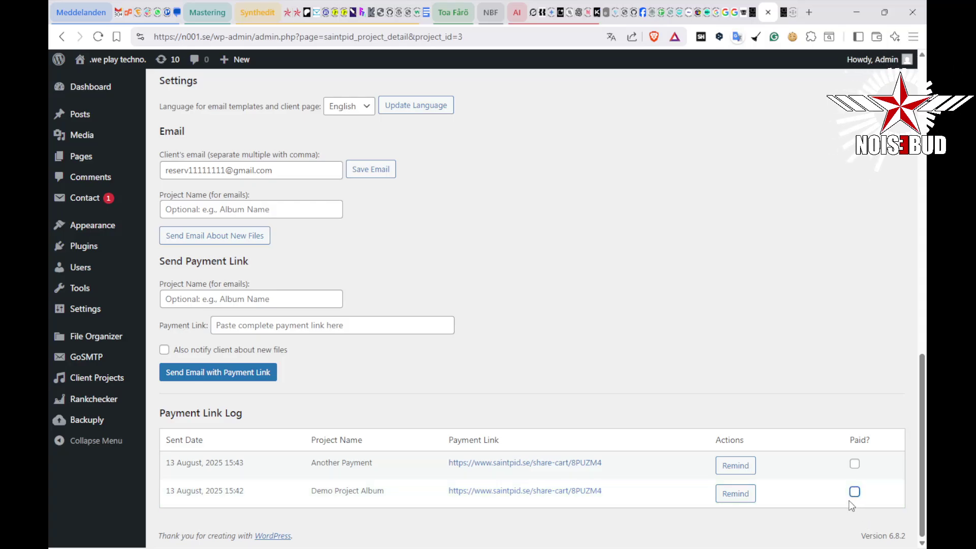
click(855, 492)
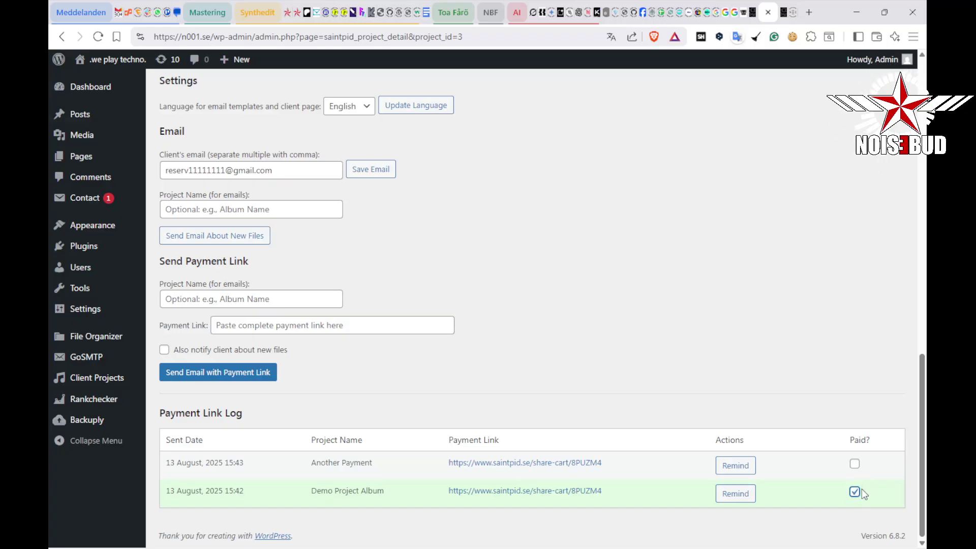
click(855, 464)
click(855, 464)
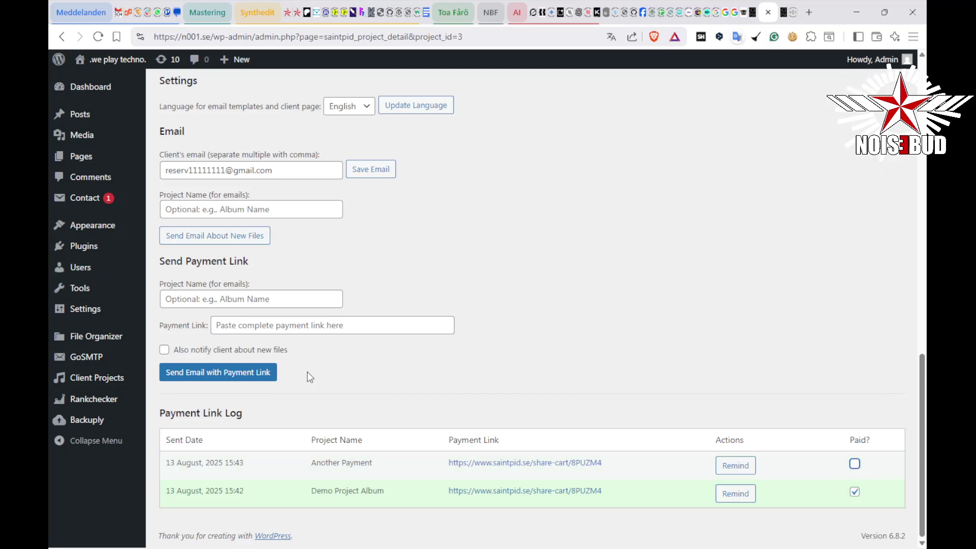
mouse_move(107, 384)
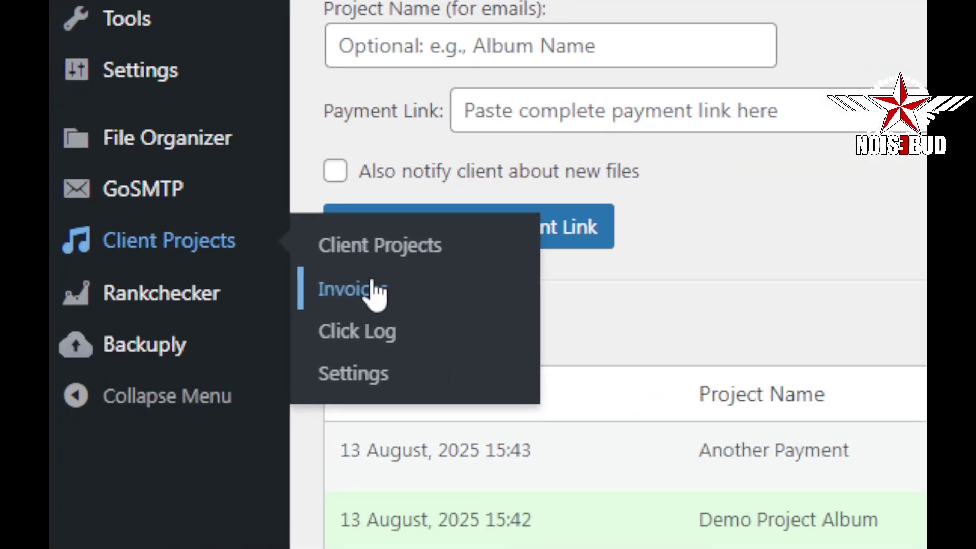
Confirm Demo Client shows Unpaid under Invoices, then click Remind on its Another Payment row
click(374, 287)
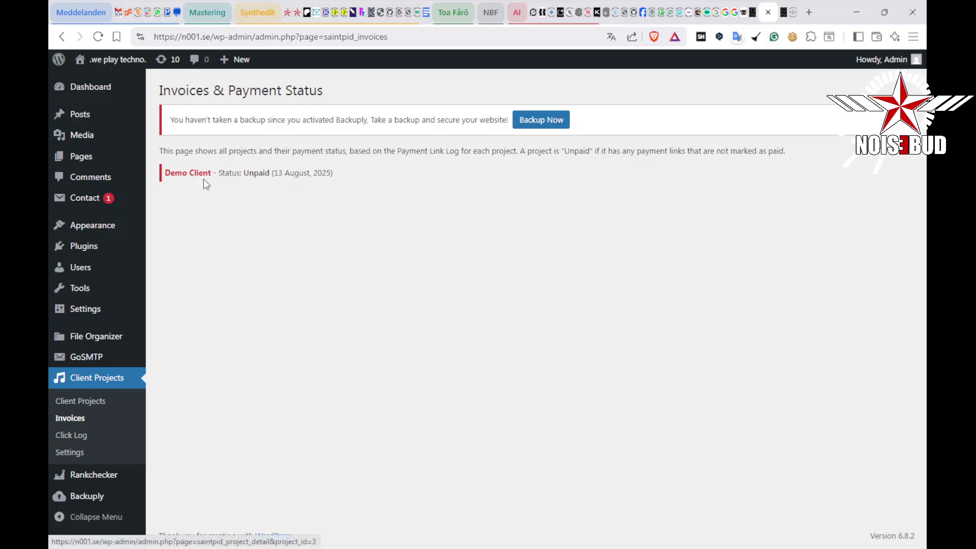
click(206, 175)
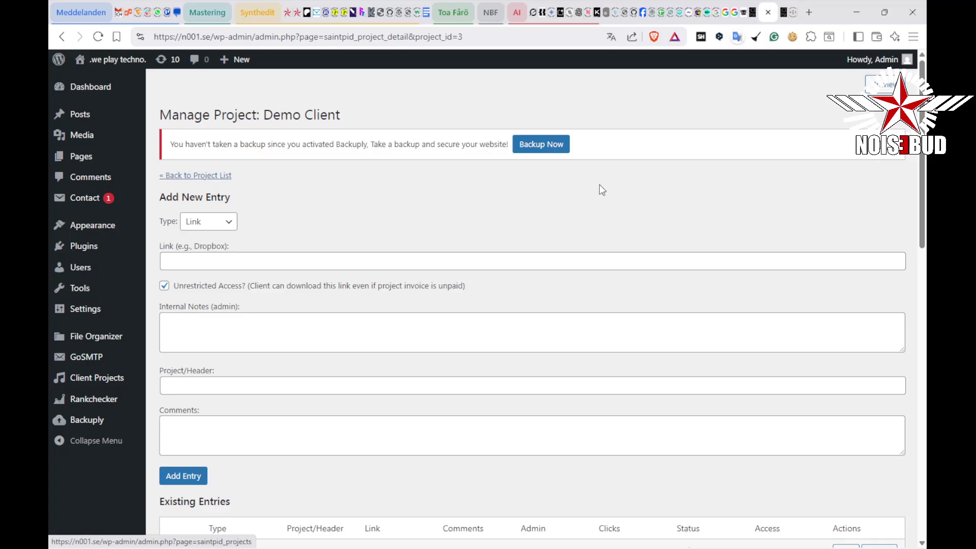
scroll(597, 183, down, 9)
scroll(642, 321, down, 5)
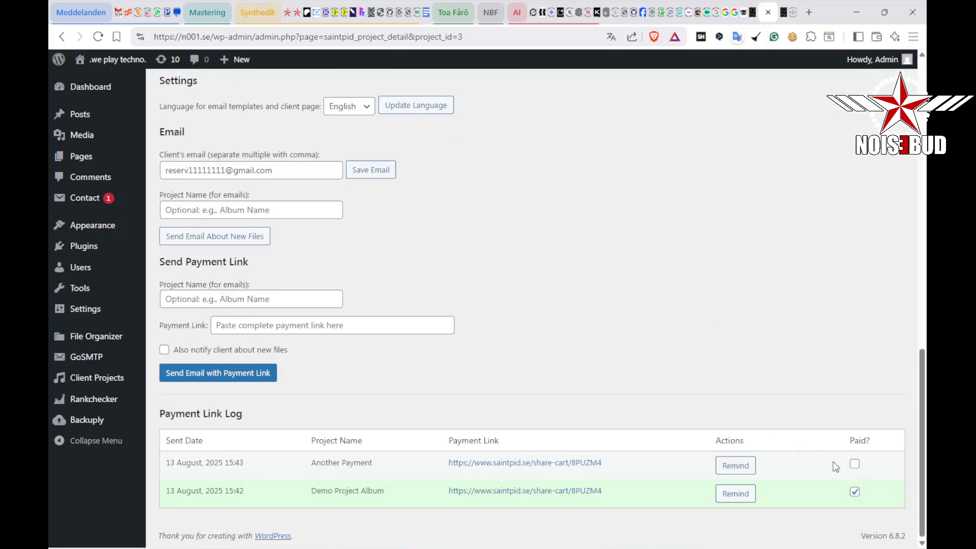
click(734, 465)
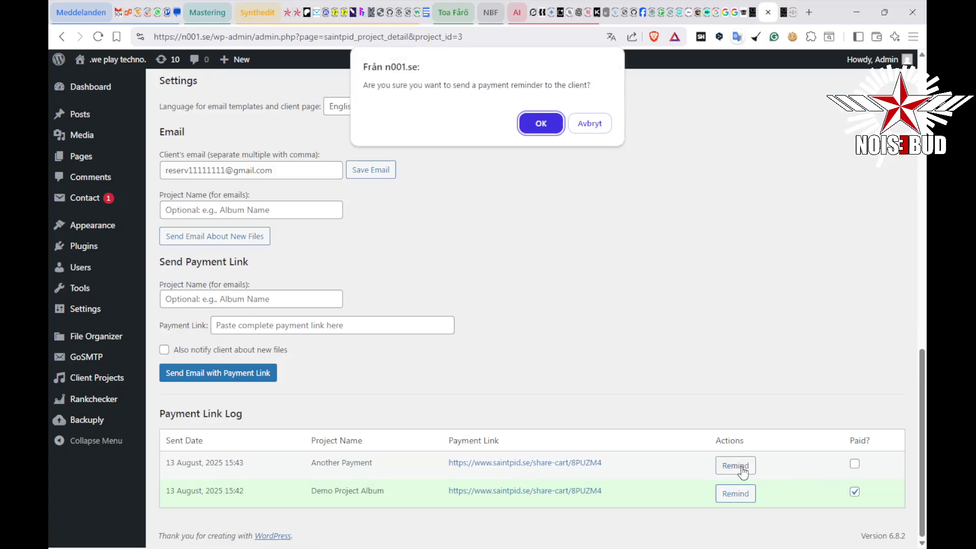
Confirm the Another Payment reminder, read its [Admin Copy] Reminder email, and return to Demo Client
click(537, 123)
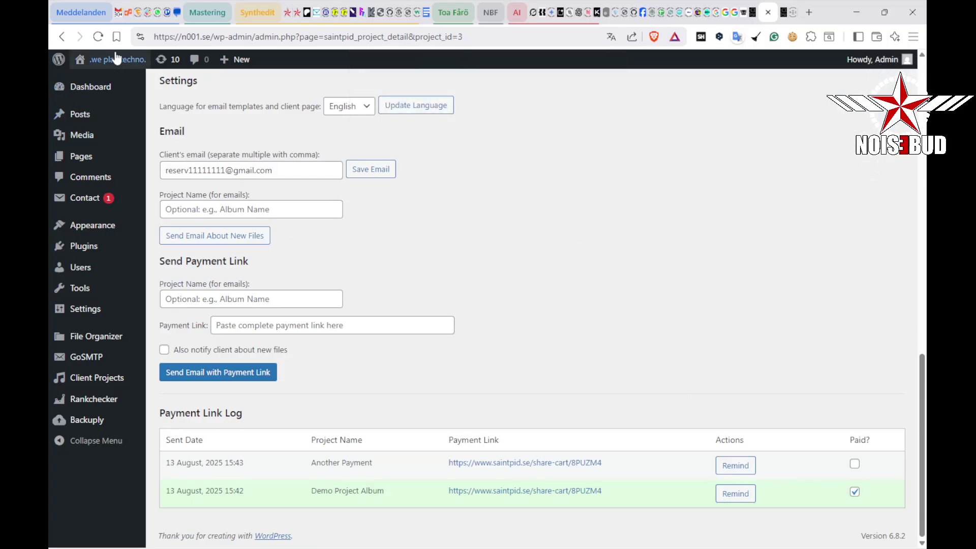
click(115, 16)
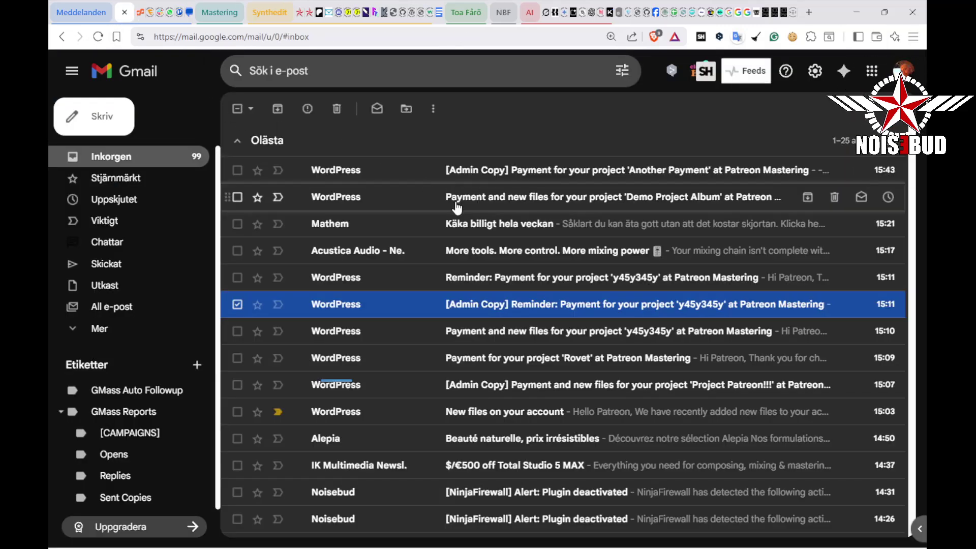
click(531, 174)
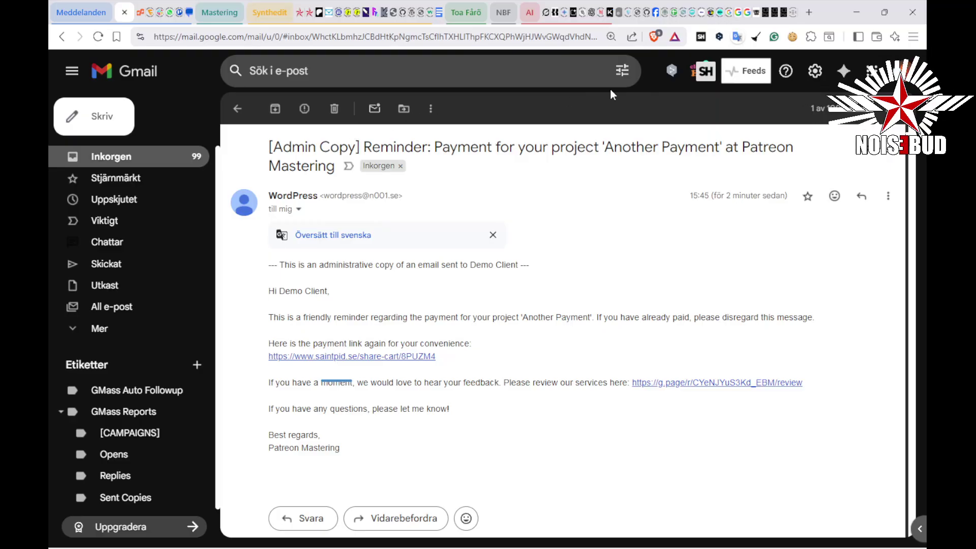
click(775, 15)
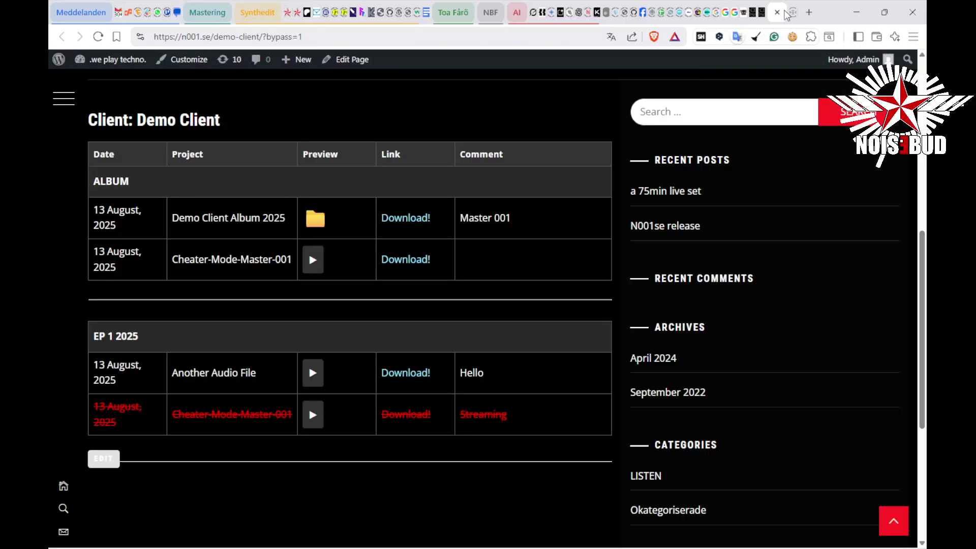
Tick Paid? for Another Payment, verify Demo Client shows Paid under Invoices, then open Client Projects
click(776, 12)
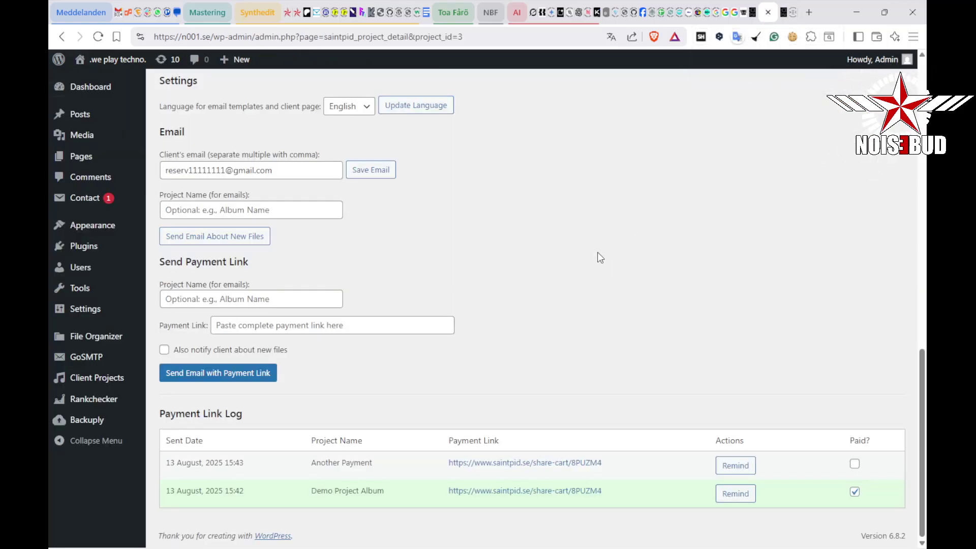
click(855, 464)
mouse_move(115, 380)
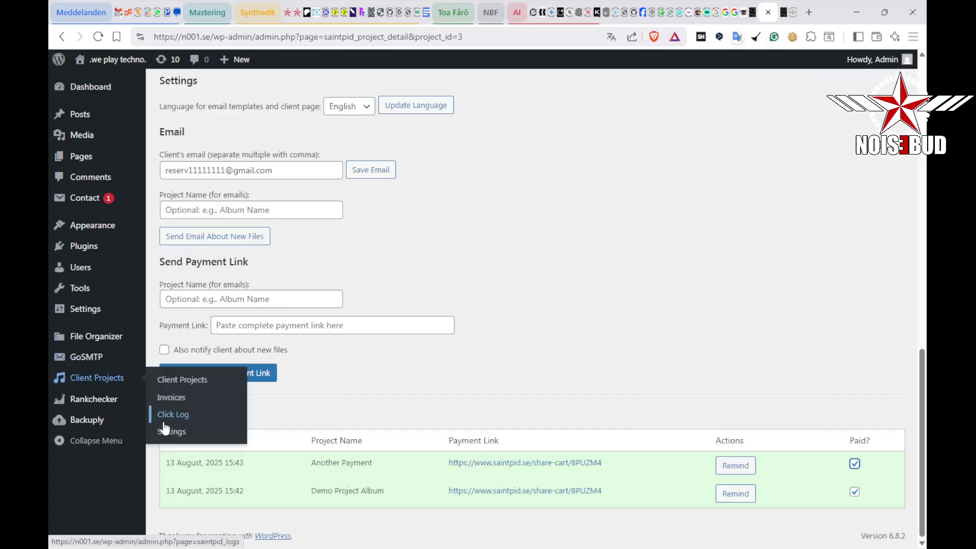
click(171, 398)
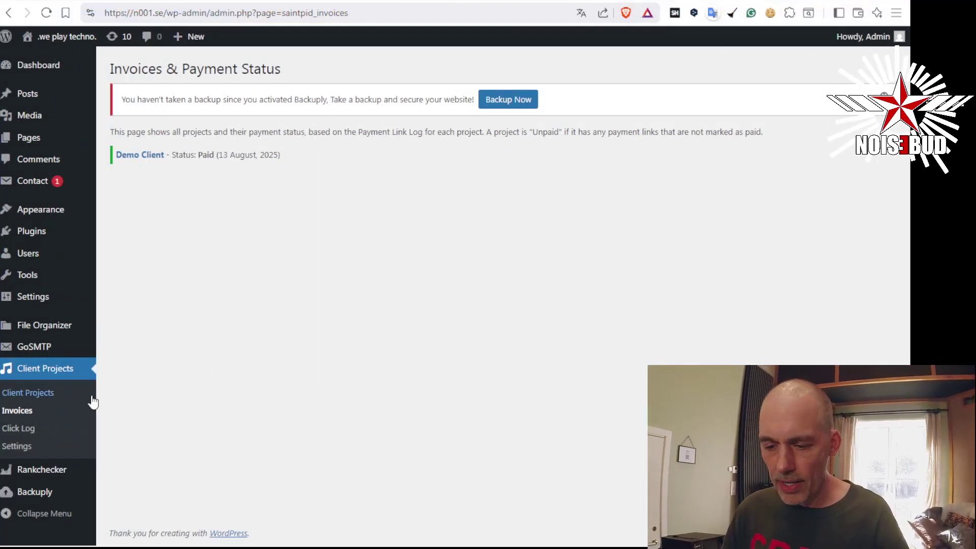
click(29, 430)
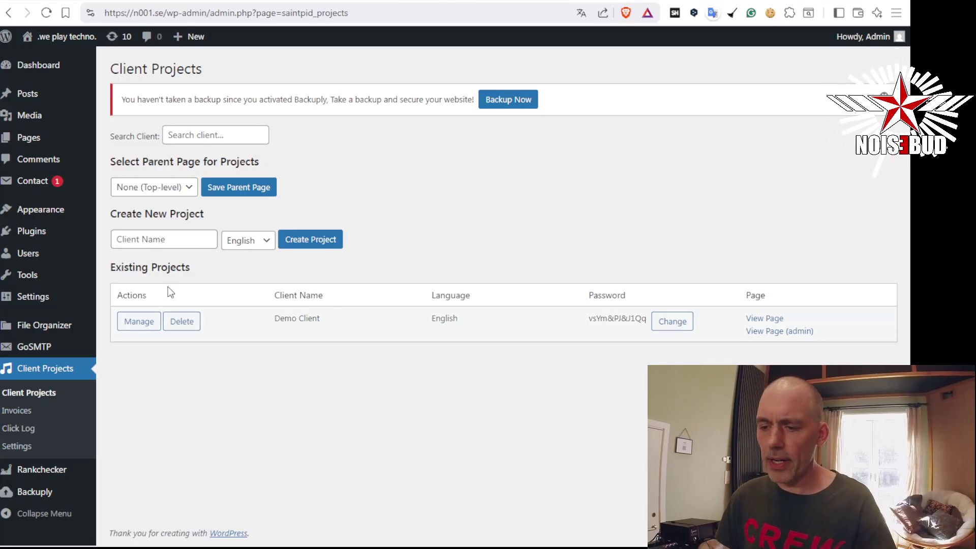
Create new client projects named NBF 2025, Hans and Phiel
click(168, 242)
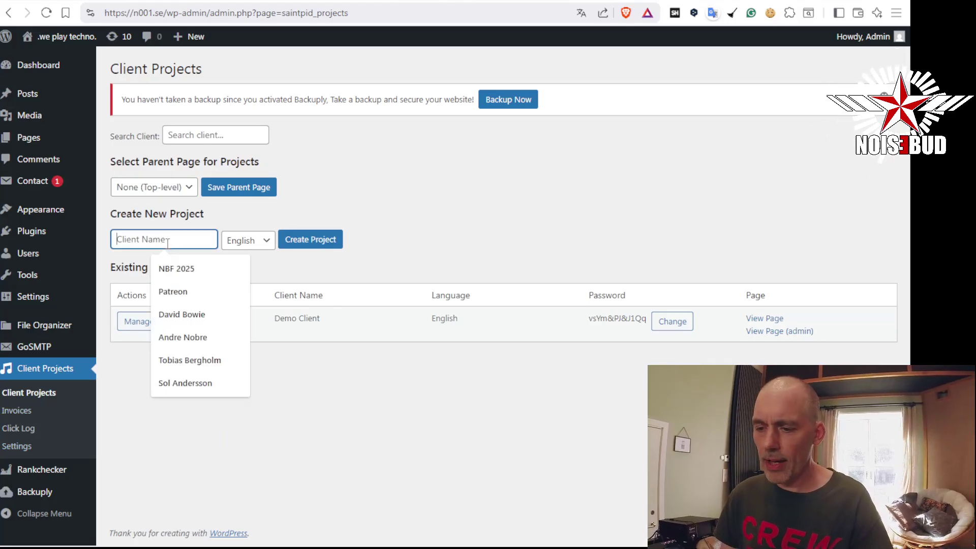
click(176, 269)
click(311, 239)
click(149, 268)
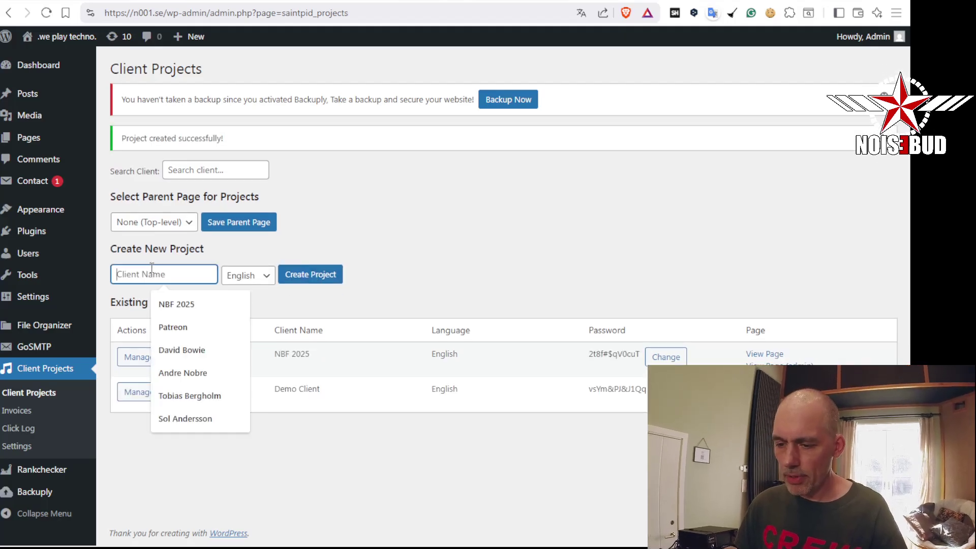
text(Hans)
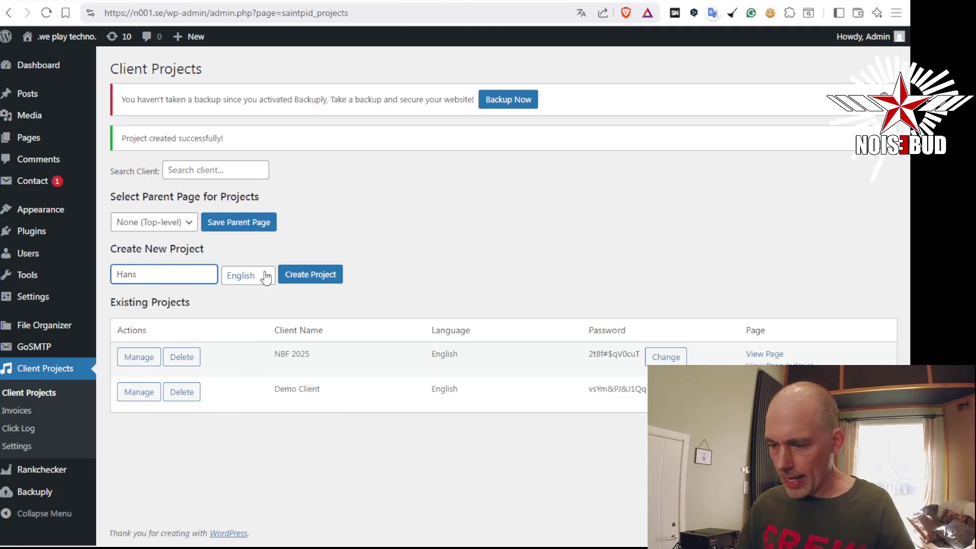
click(311, 275)
click(162, 275)
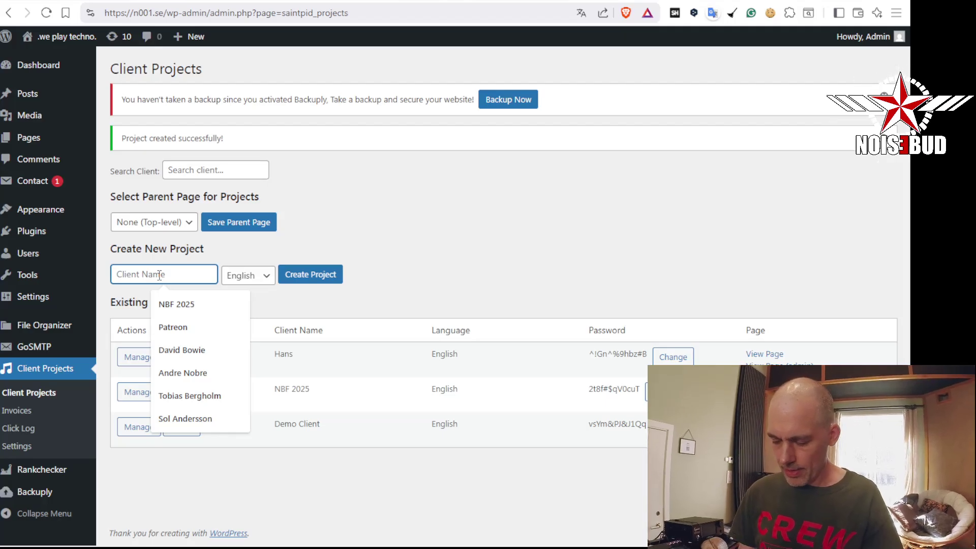
text(Phiel)
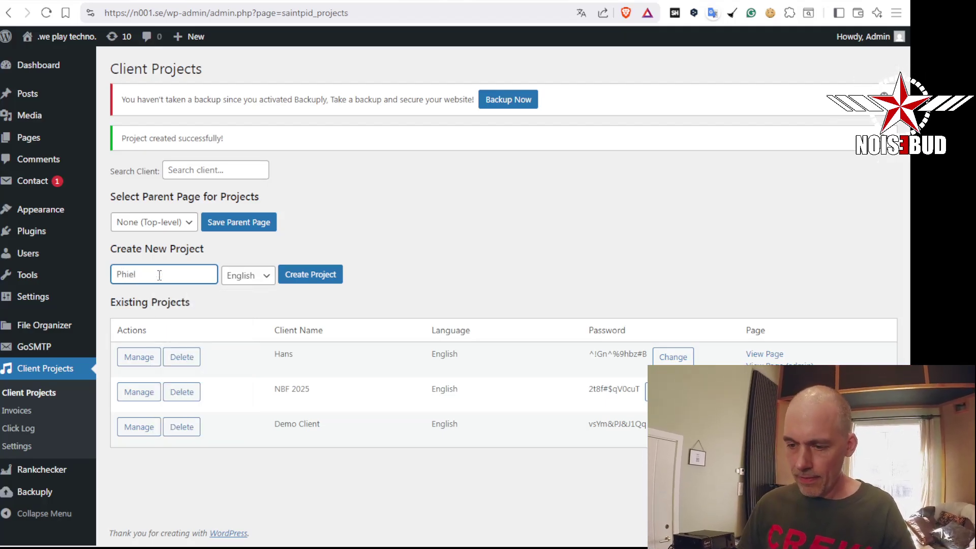
click(311, 274)
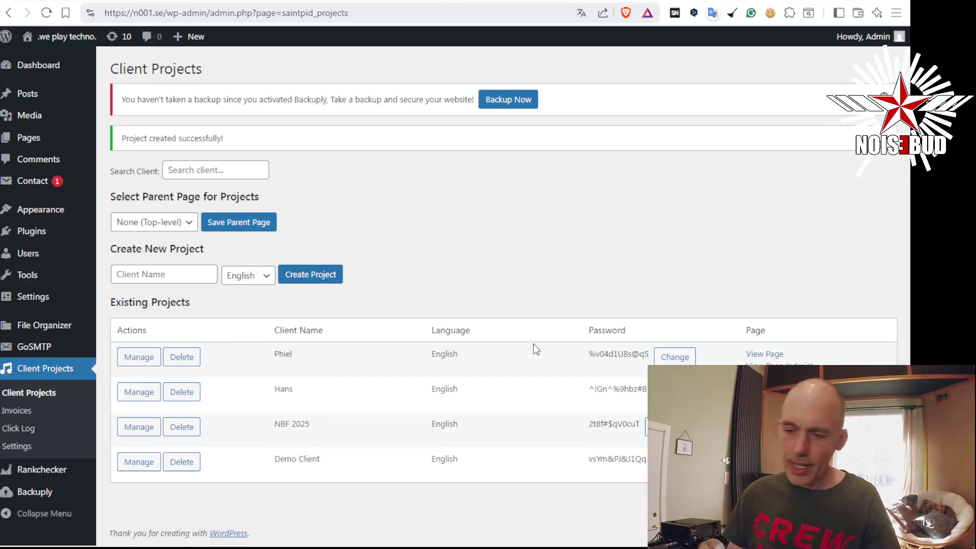
Search the client list for 'Hans', then clear the search so all projects show
click(229, 165)
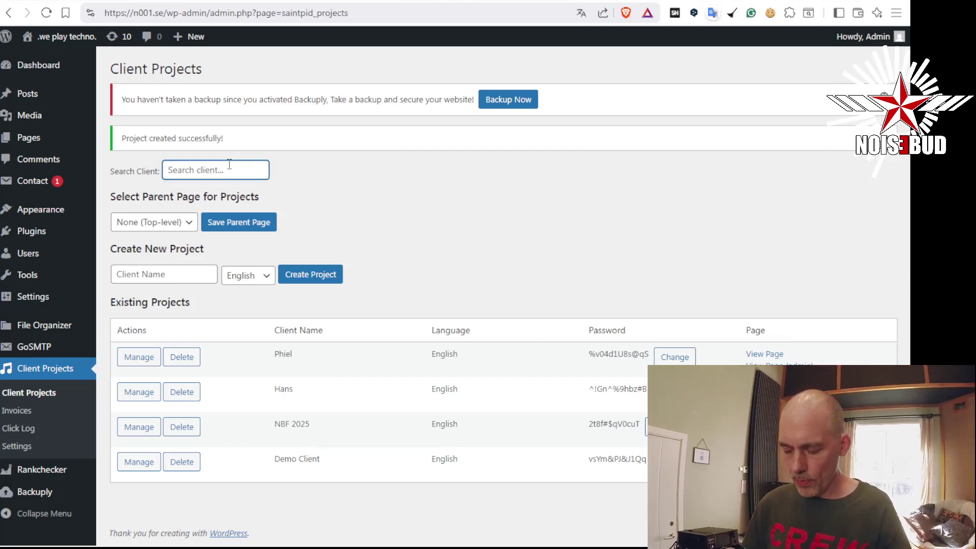
text(Hans)
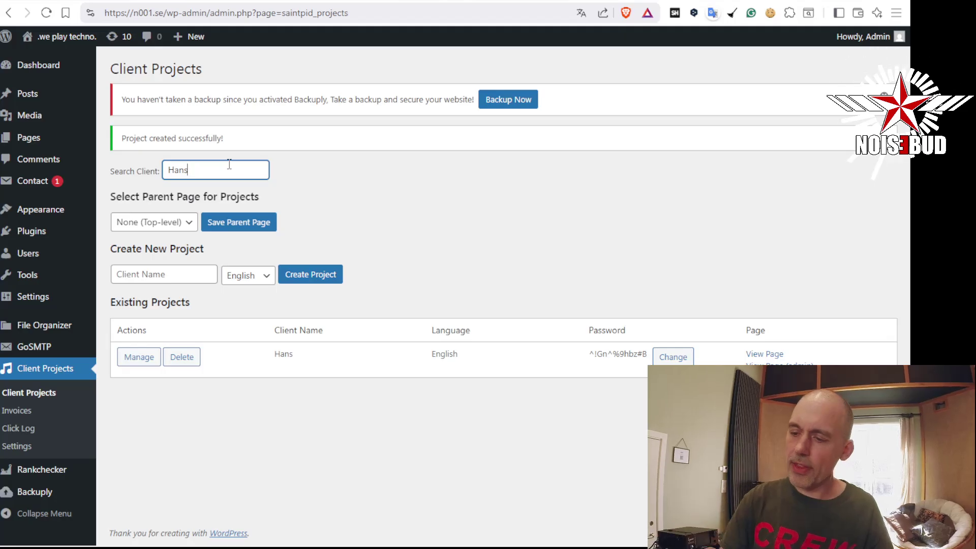
drag(188, 170, 138, 170)
key(BackSpace)
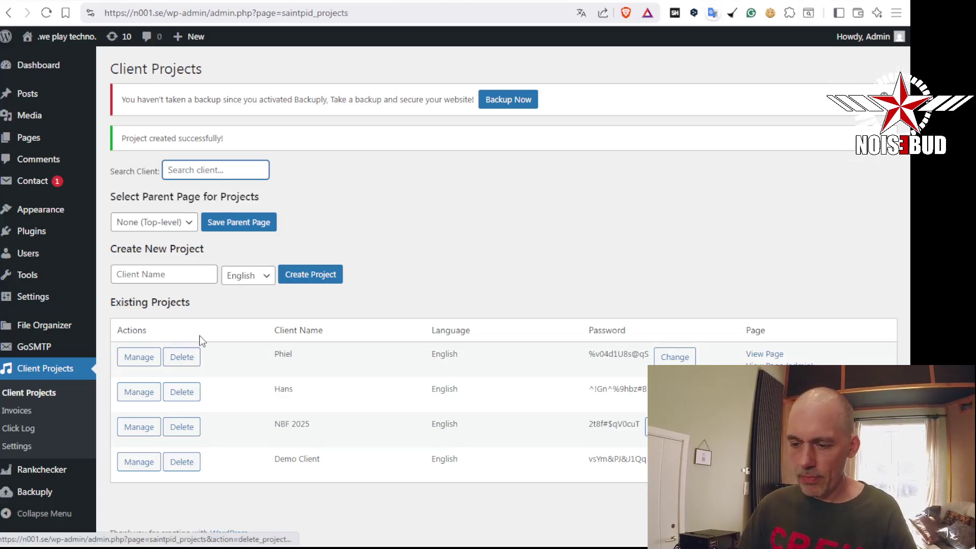
click(188, 225)
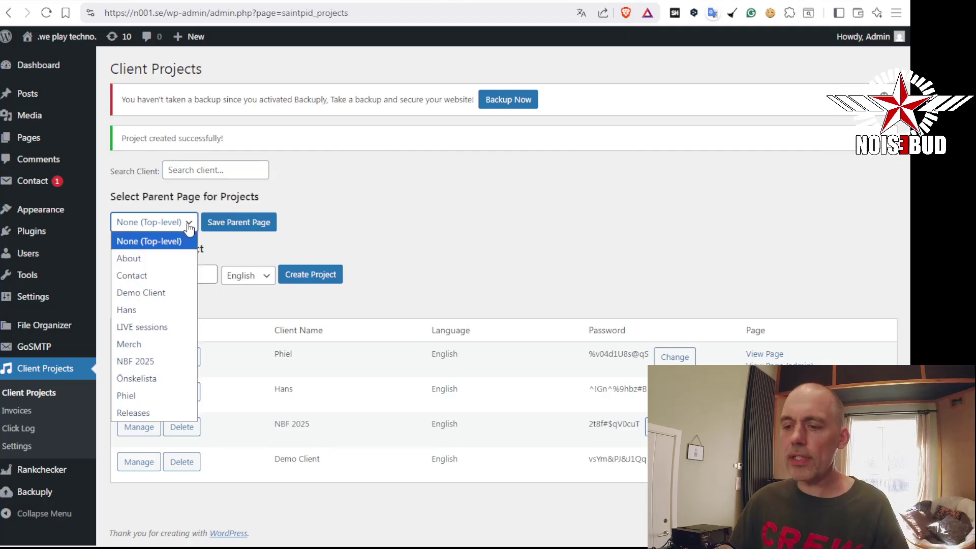
click(189, 227)
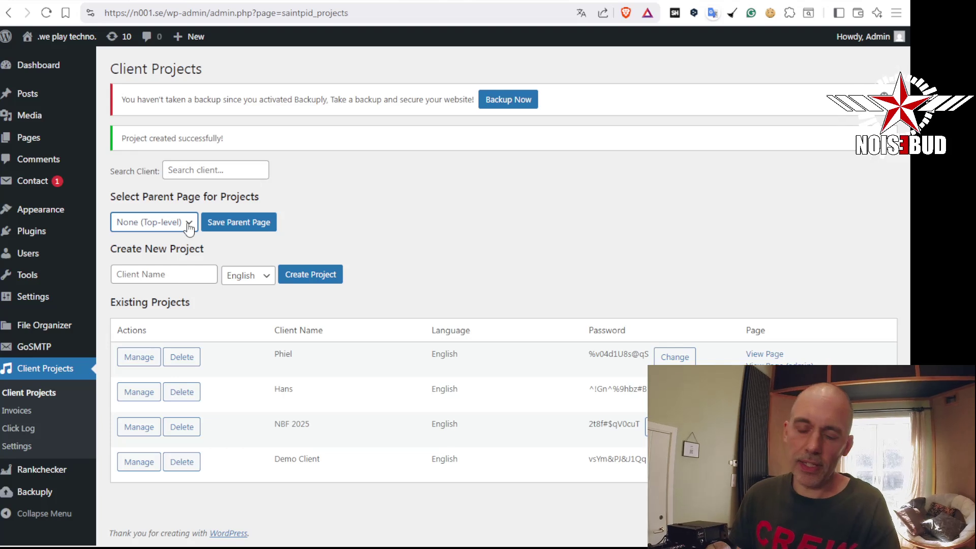
click(188, 224)
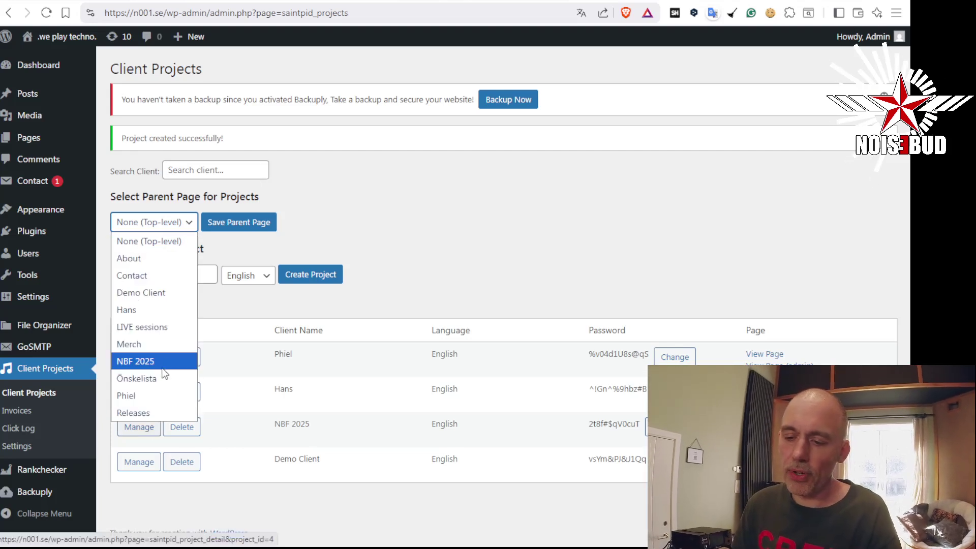
click(331, 215)
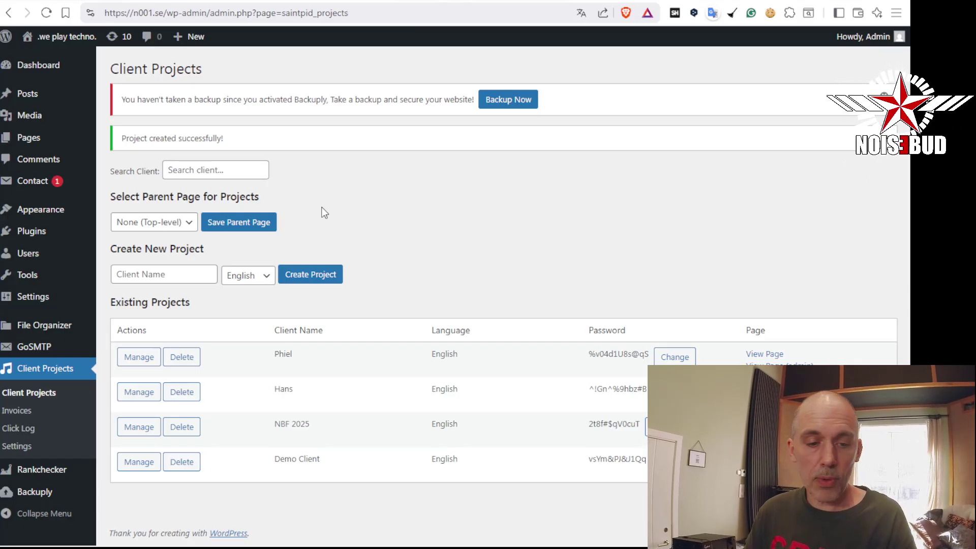
click(177, 222)
click(178, 221)
mouse_move(52, 140)
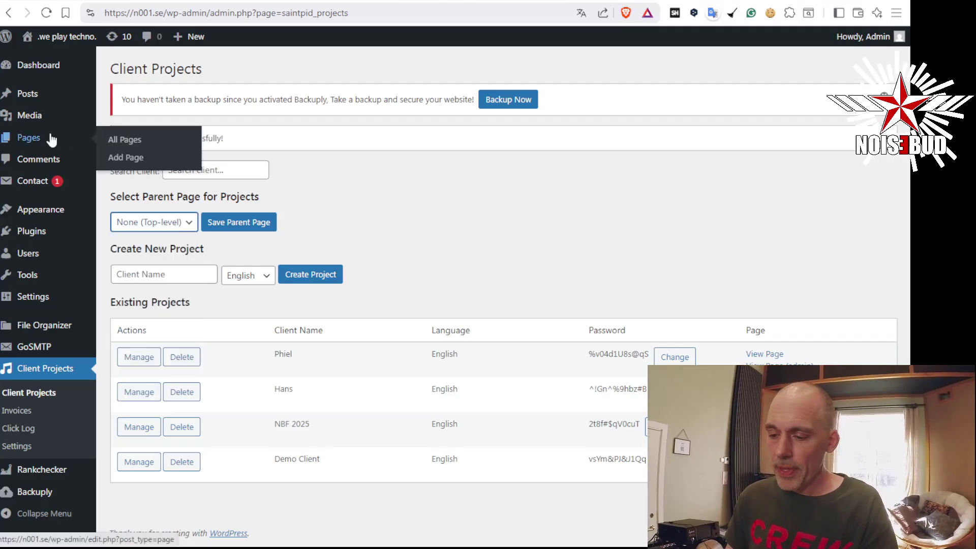
Sort the Pages list by date, newest first, and edit the Demo Client page
click(51, 141)
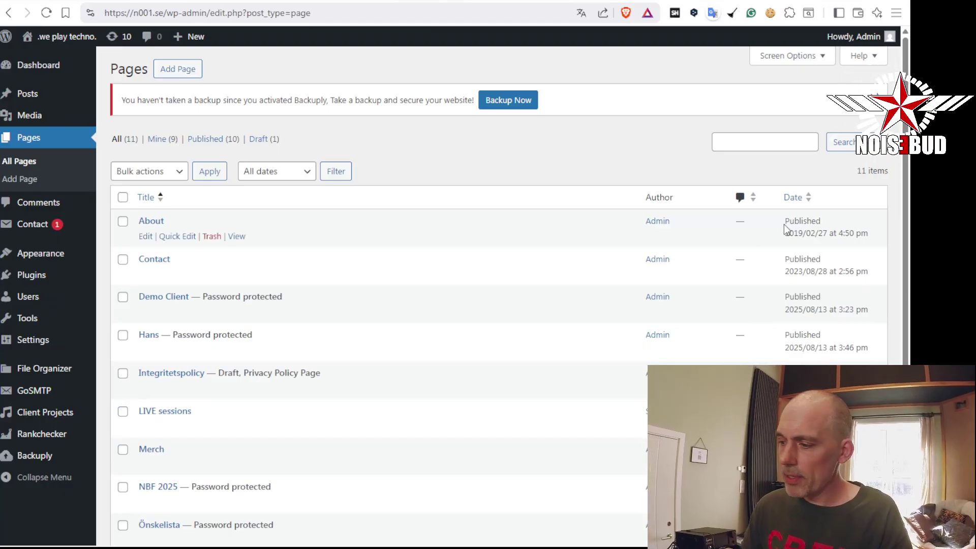
click(798, 198)
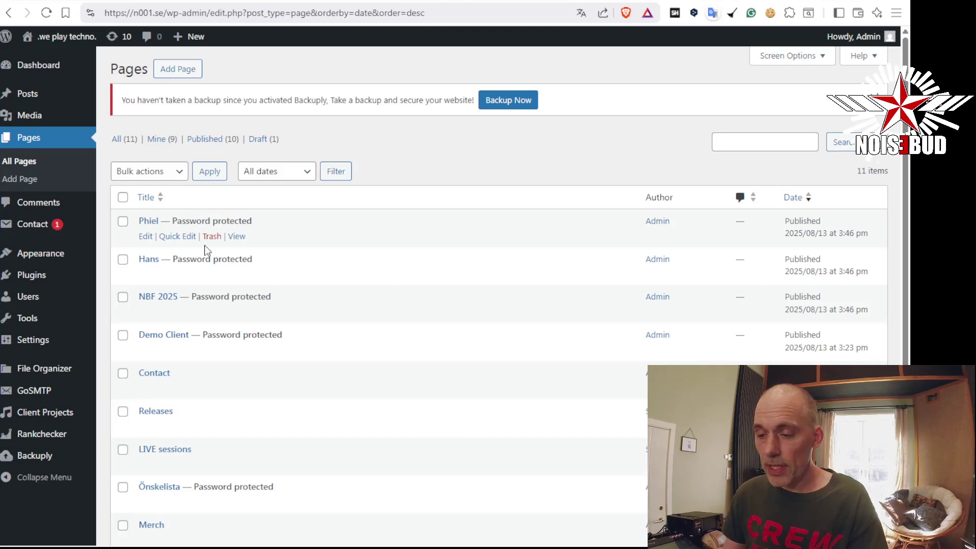
click(145, 351)
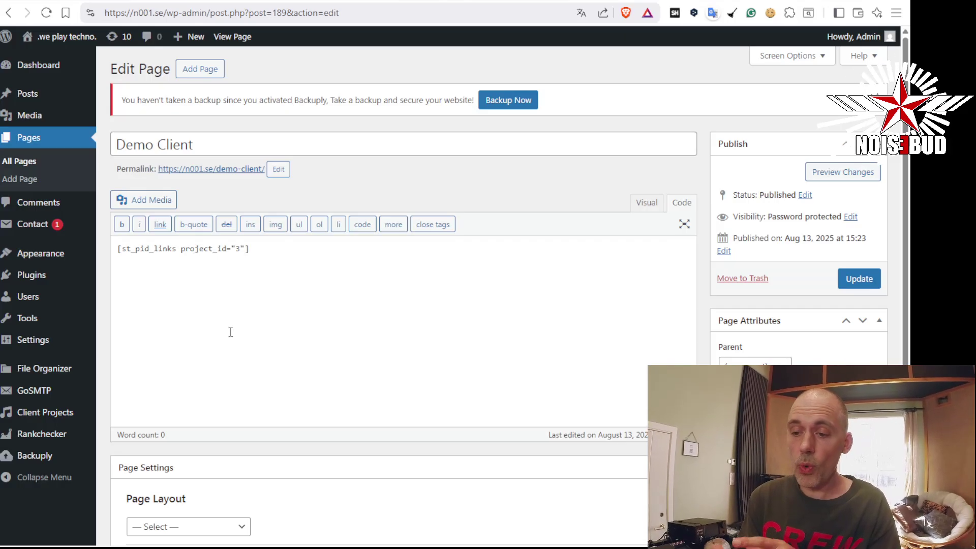
Add the line 'calculator' below the [st_pid_links project_id="3"] shortcode and update the page
click(286, 266)
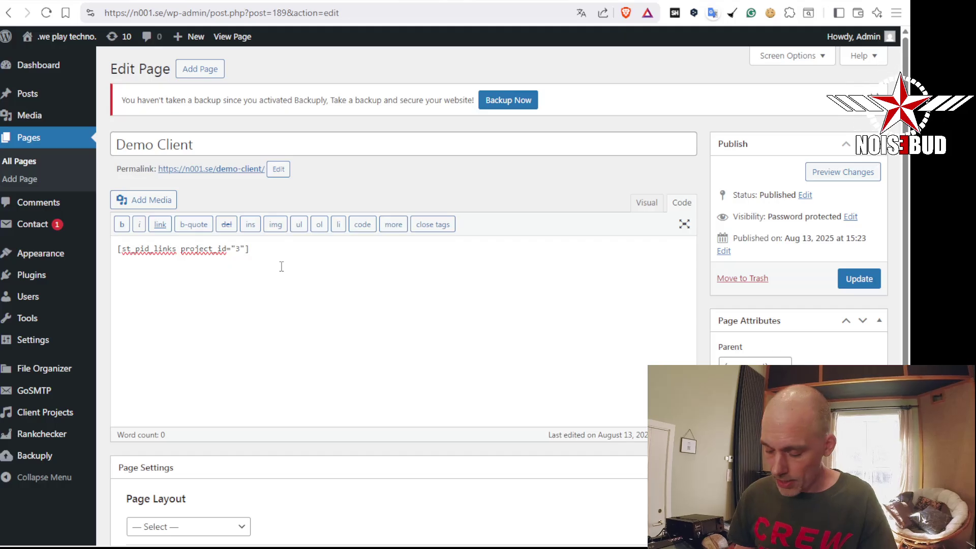
text(calcula)
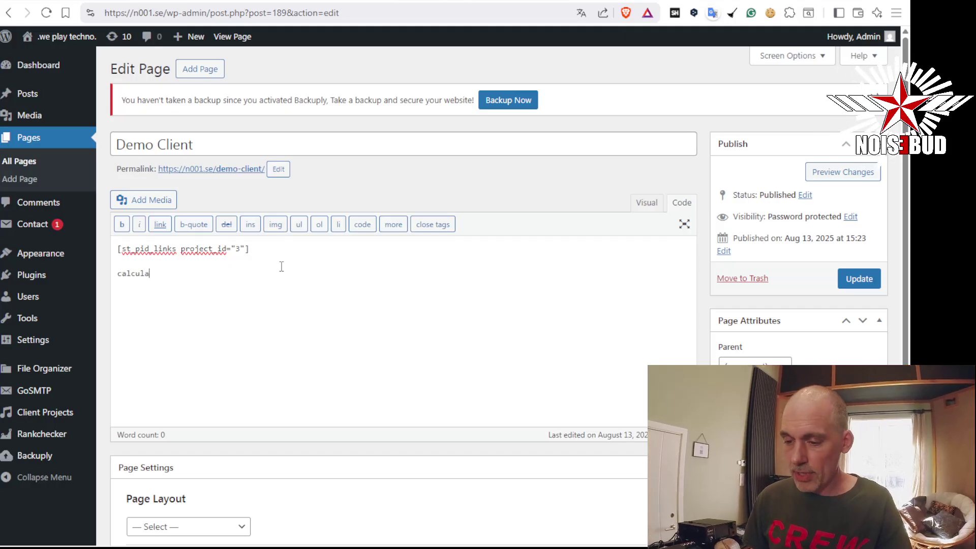
text(tor)
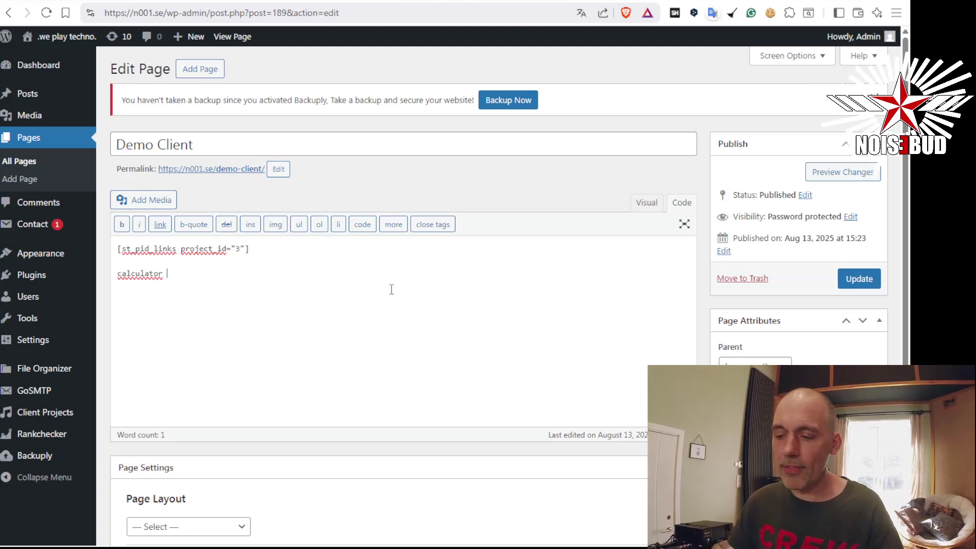
click(848, 277)
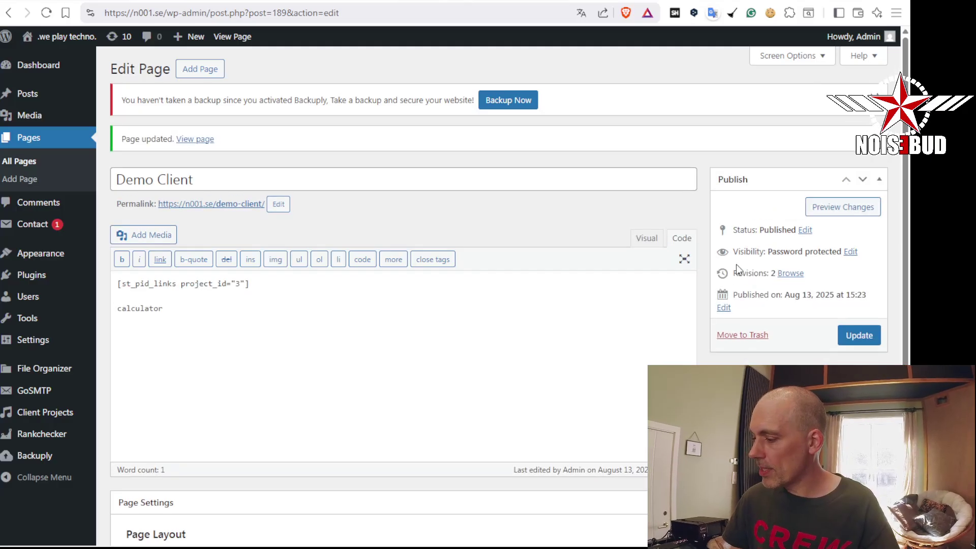
mouse_move(67, 421)
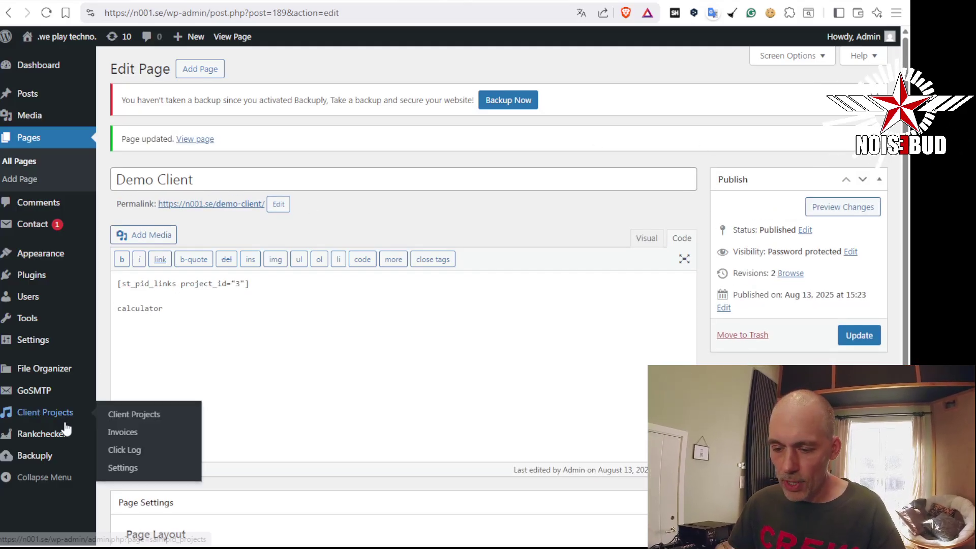
From the Client Projects overview, view the Demo Client page on the live site
click(131, 415)
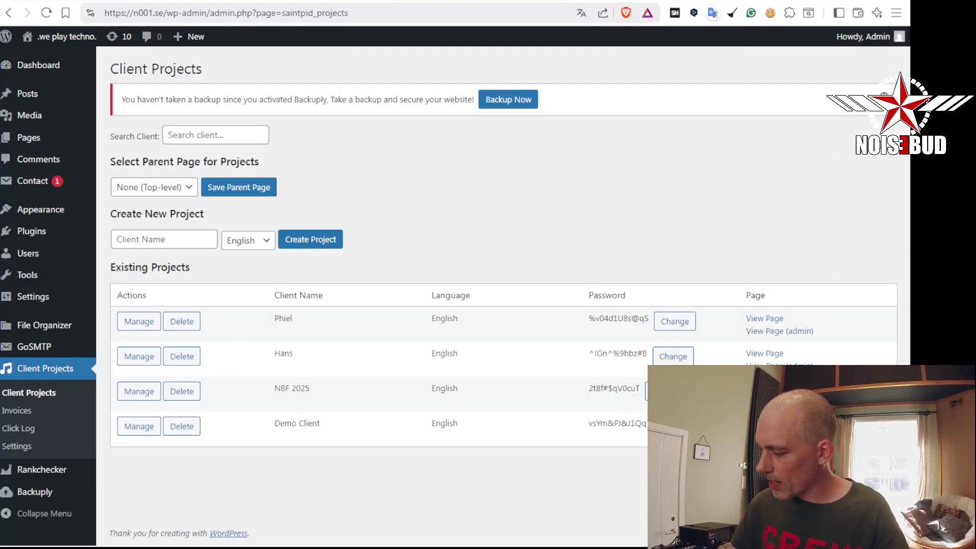
click(779, 435)
scroll(752, 280, down, 10)
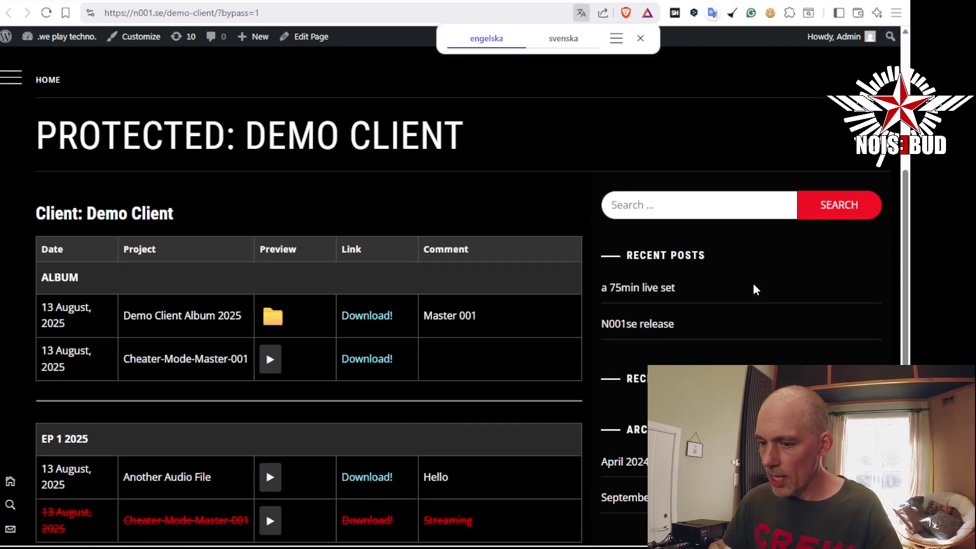
Check that 'calculator' appears after the EP 1 2025 entries on the live page
drag(82, 263, 34, 263)
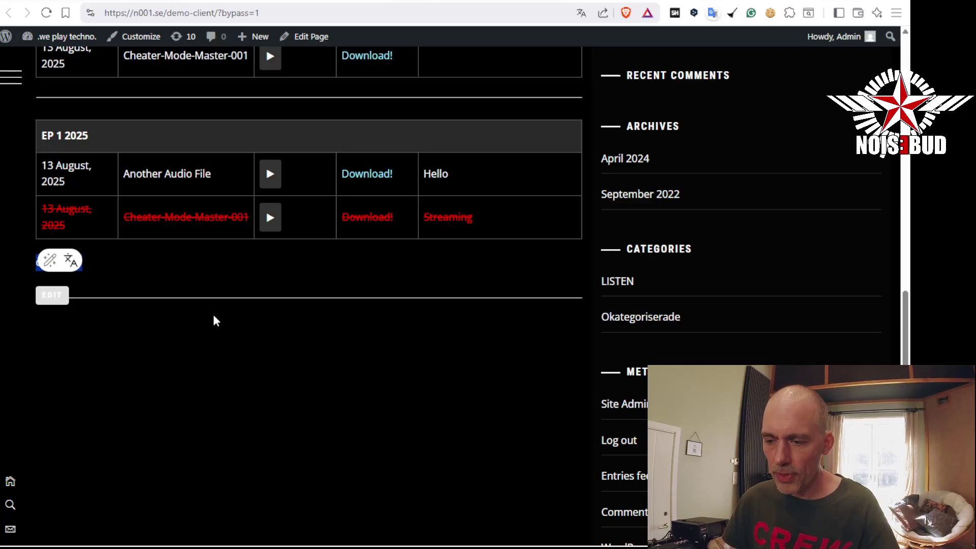
scroll(219, 325, up, 6)
scroll(226, 333, down, 4)
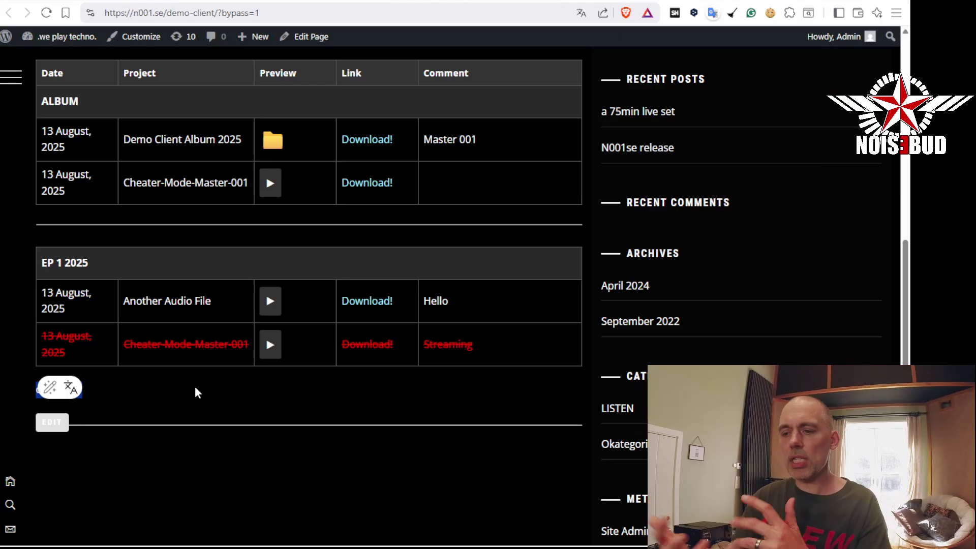
click(203, 393)
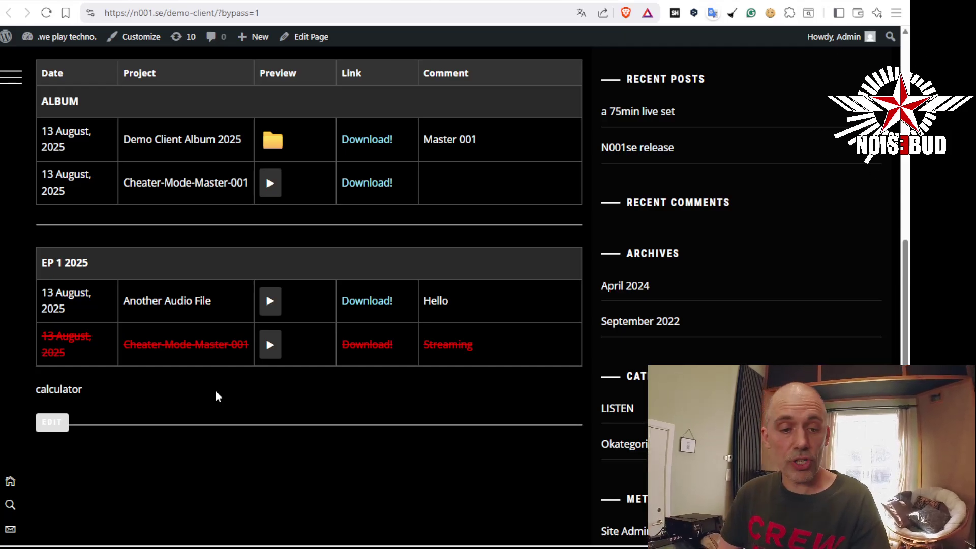
scroll(227, 394, up, 4)
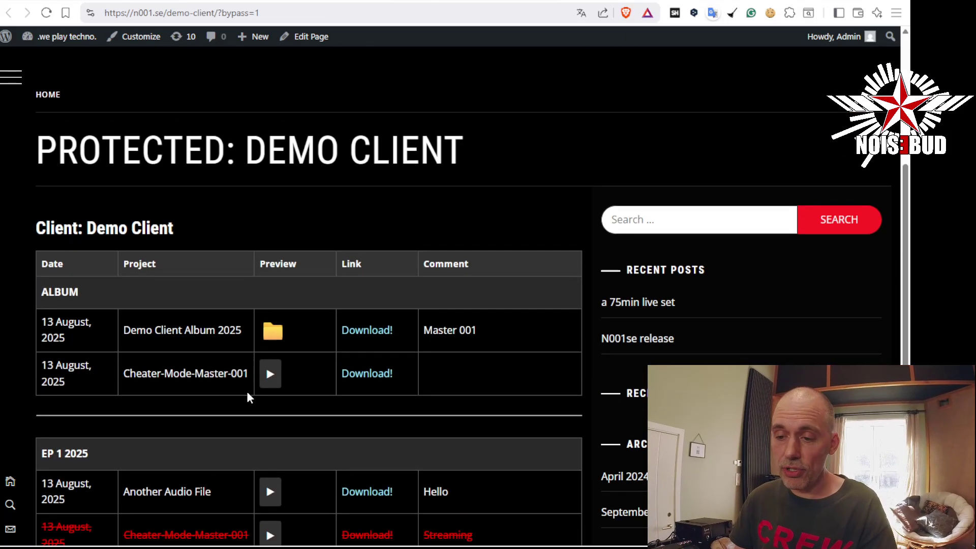
scroll(248, 397, down, 3)
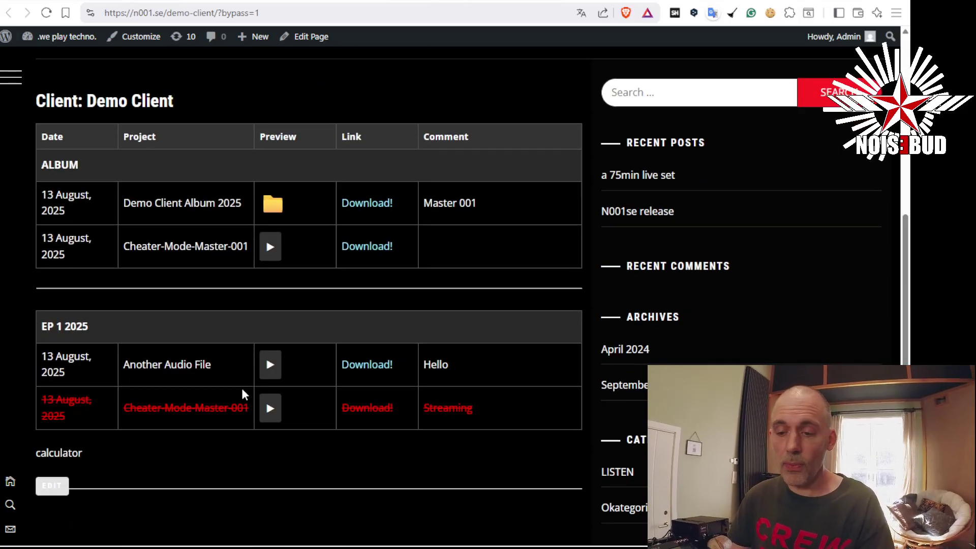
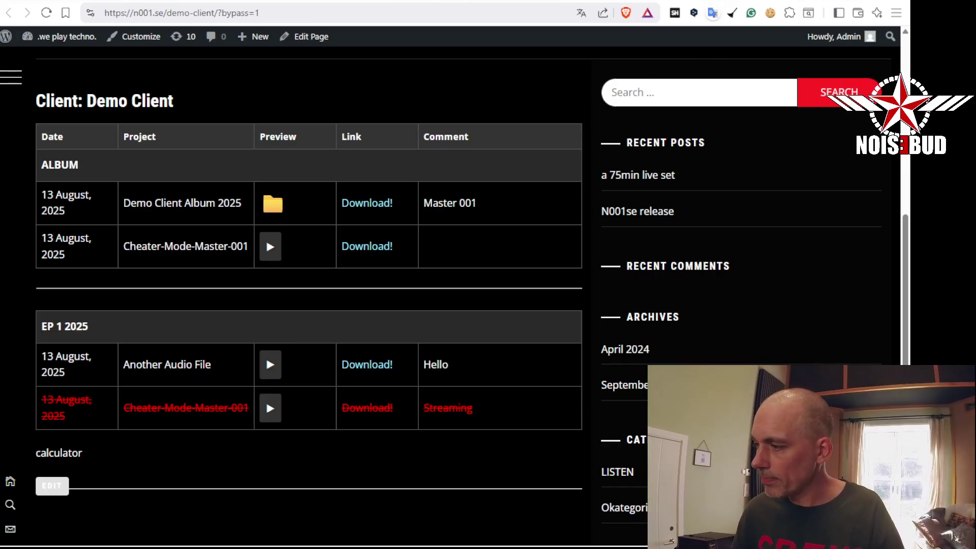
Go back from the live Demo Client page to the Client Projects admin list with Alt+Left
key(alt+Left)
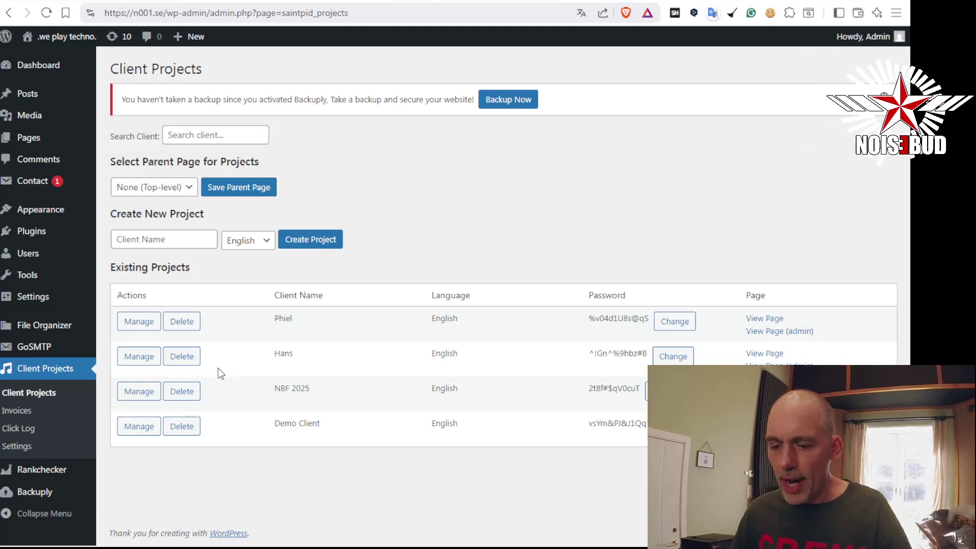